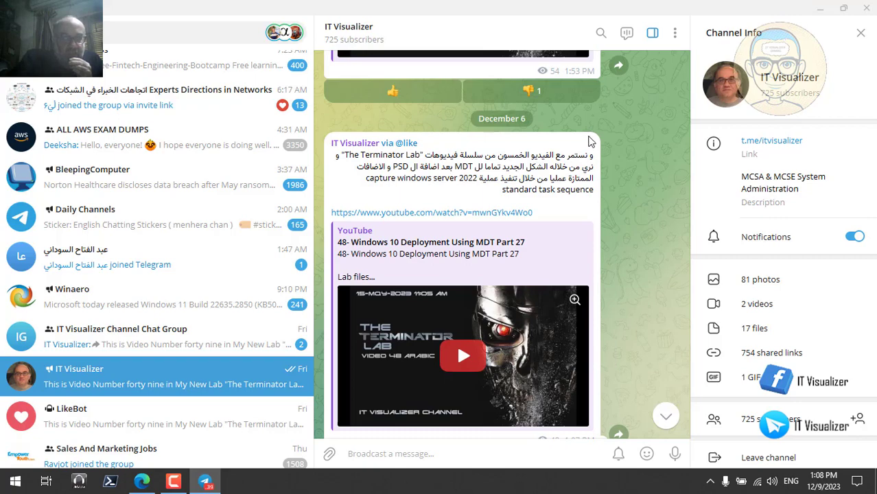
# Switch from Telegram to Edge and review the OSDCloud About page and the "OSDCloud: The ZTI Way" article.
pyautogui.click(819, 7)
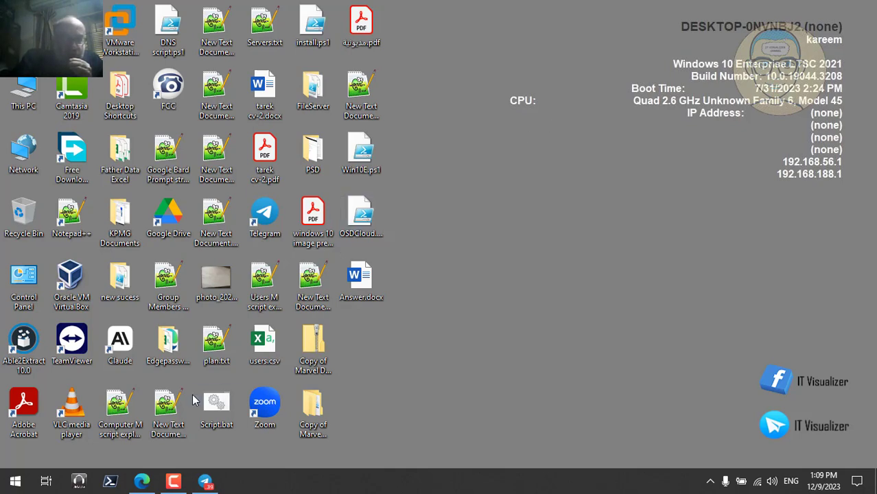
pyautogui.click(141, 482)
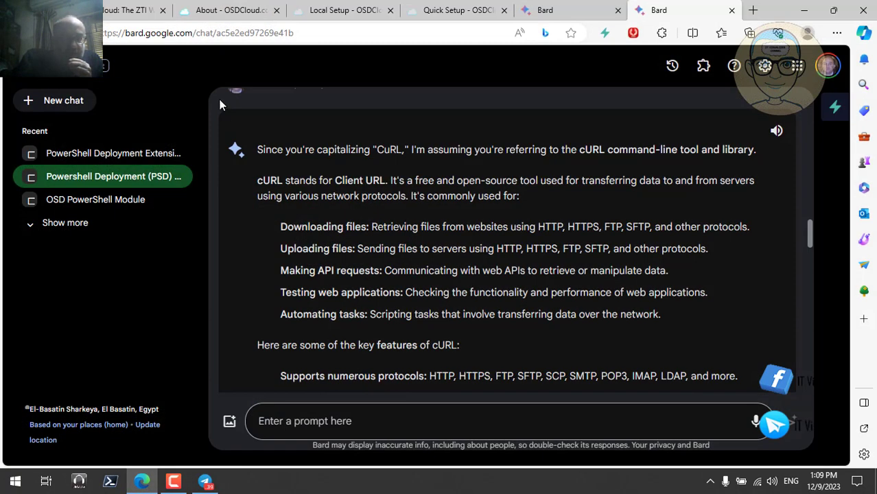
pyautogui.click(204, 12)
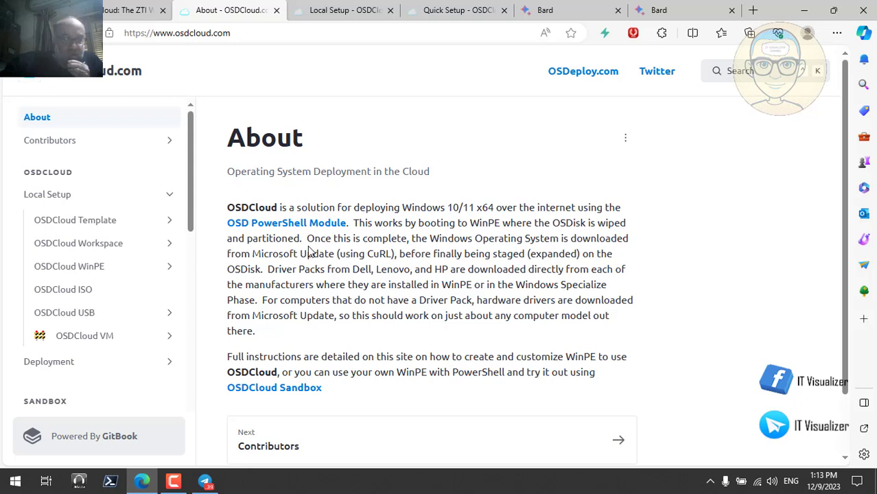
pyautogui.moveTo(308, 253); pyautogui.dragTo(287, 216)
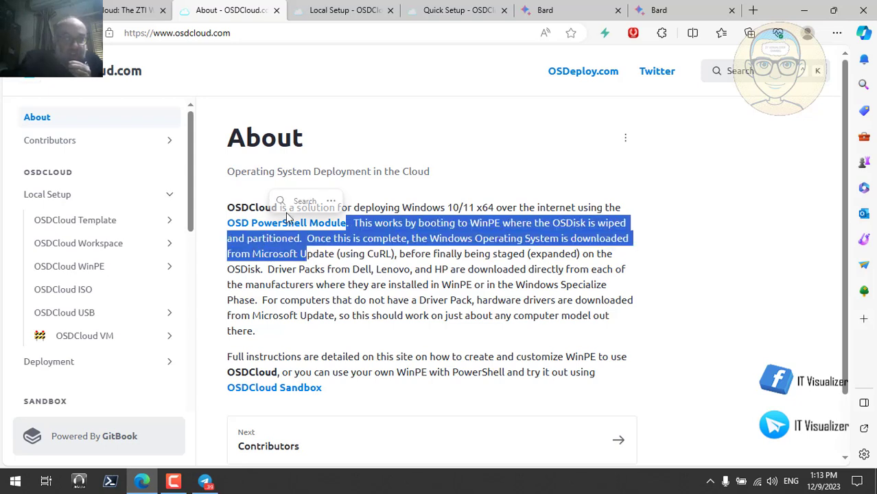
pyautogui.click(557, 133)
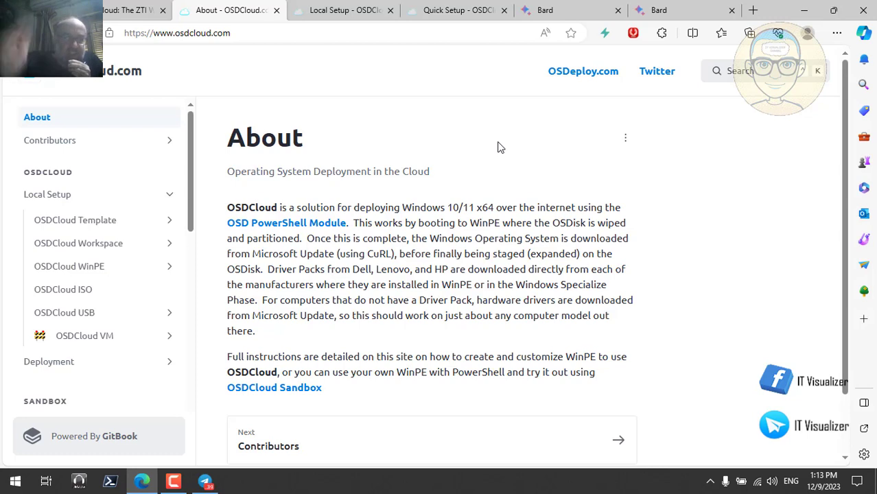
pyautogui.click(121, 9)
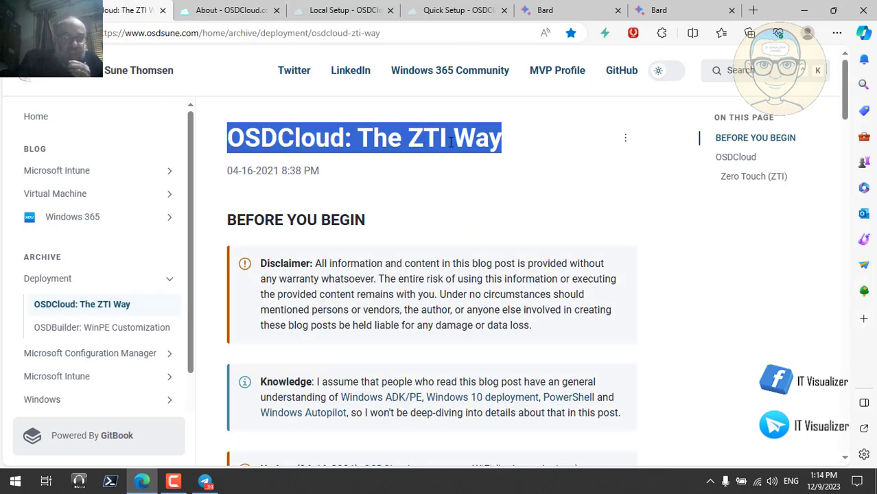
pyautogui.click(238, 11)
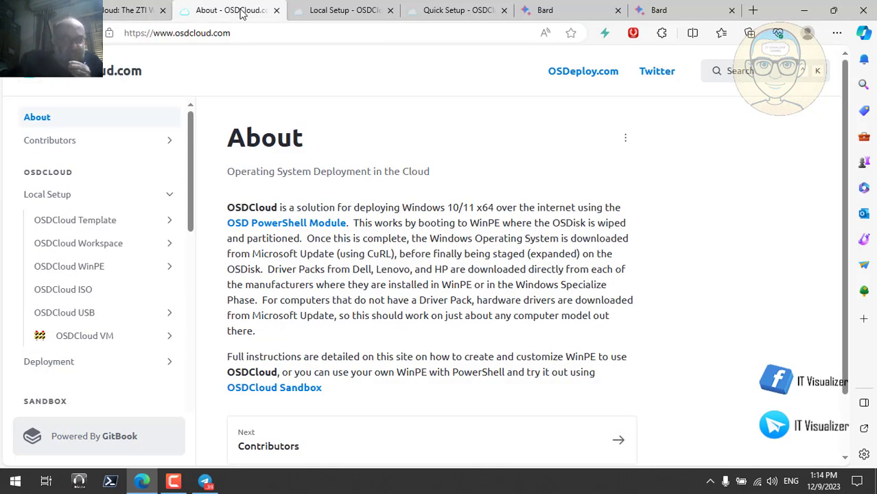
# Read the OSDCloud Local Setup page, covering the prerequisites, the OSD PowerShell module, machine configuration and the Windows ADK installation.
pyautogui.click(357, 16)
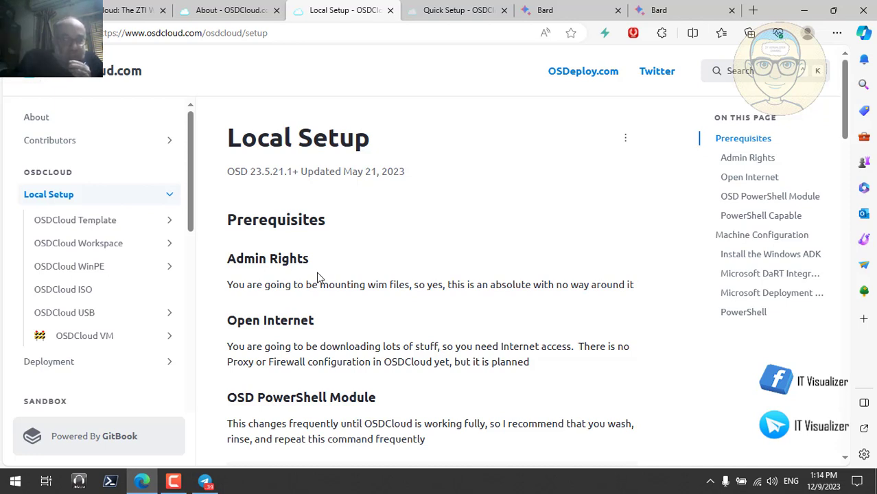
pyautogui.scroll(-3, 286, 302)
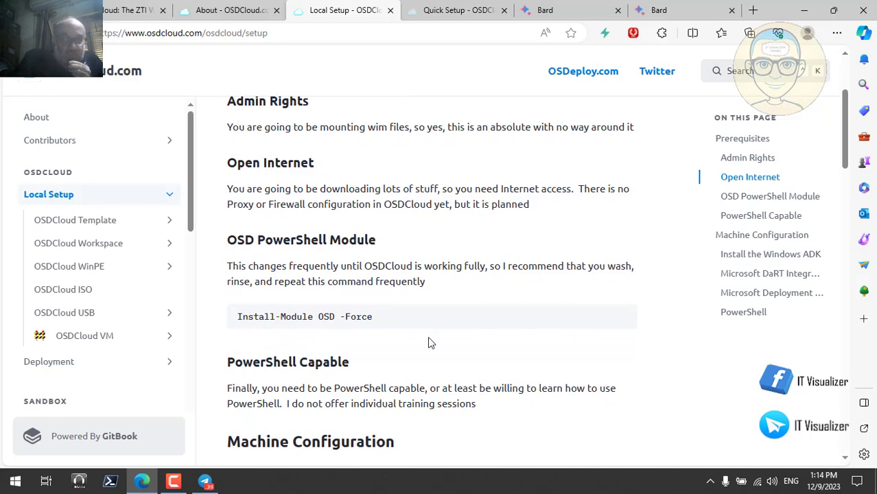
pyautogui.scroll(-2, 427, 336)
pyautogui.scroll(3, 428, 336)
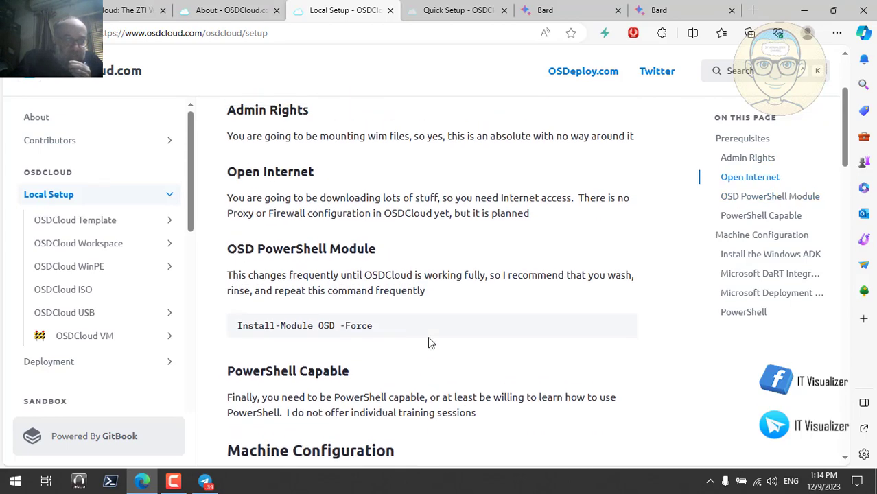
pyautogui.scroll(-5, 427, 336)
pyautogui.scroll(-2, 428, 343)
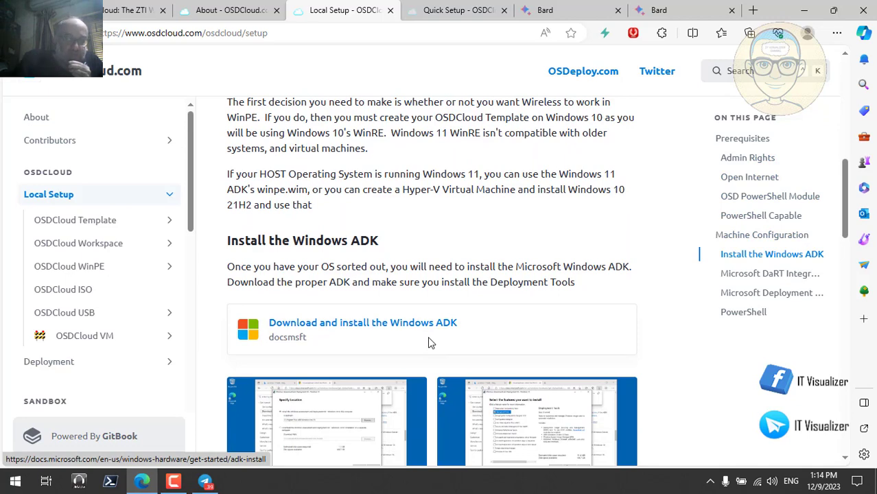
pyautogui.scroll(-2, 428, 337)
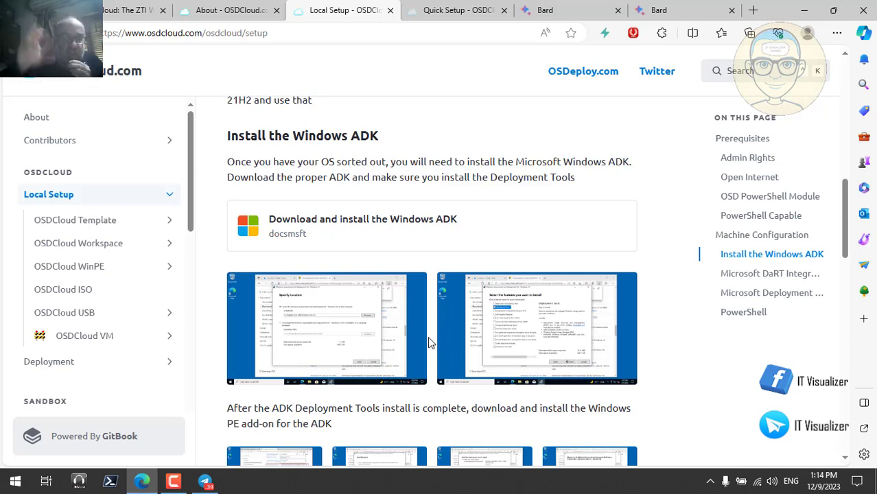
pyautogui.scroll(2, 428, 336)
pyautogui.scroll(8, 428, 336)
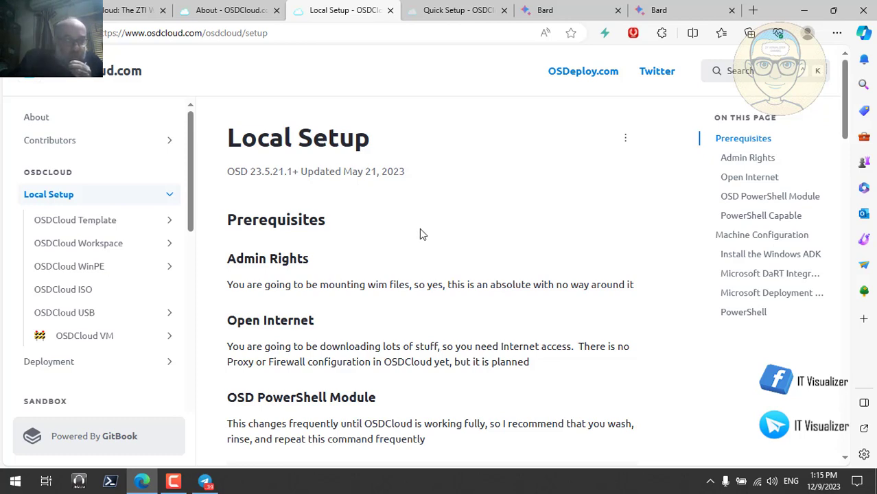
pyautogui.scroll(-4, 411, 230)
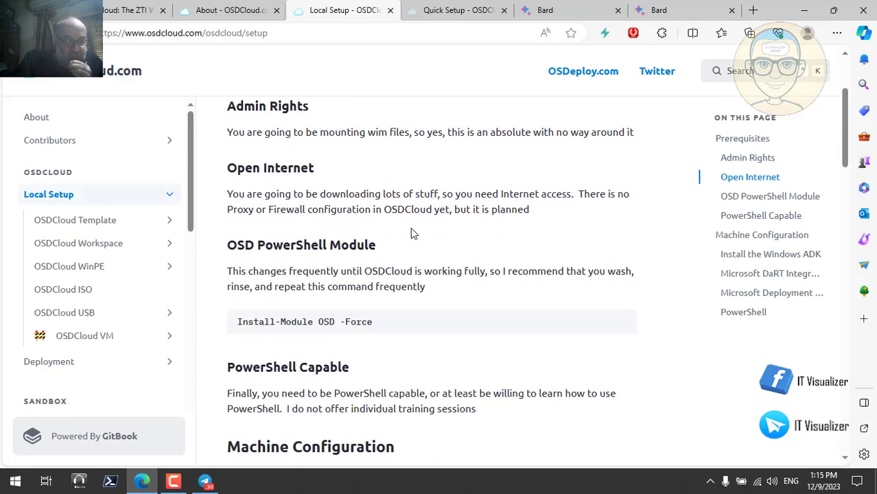
pyautogui.scroll(-4, 411, 231)
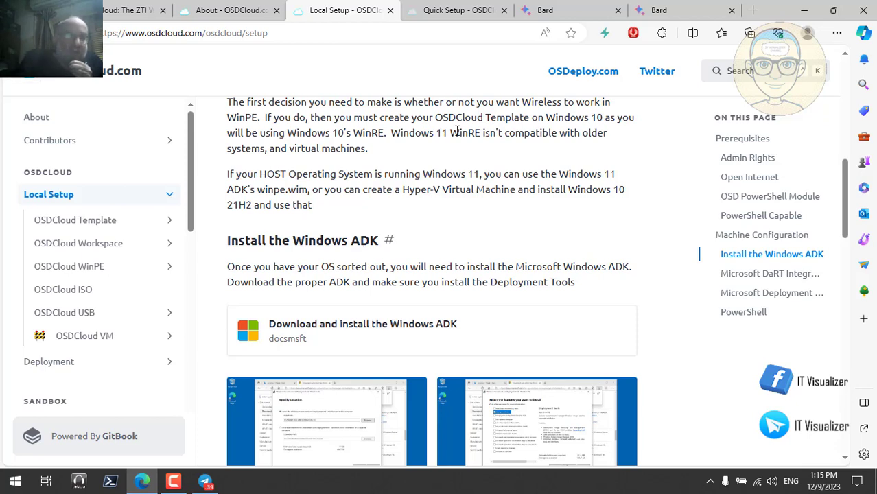
# Review the script on the OSDCloud Quick Setup page, and open the desktop's OSDCloud PowerShell script in Notepad++ for examination.
pyautogui.click(458, 10)
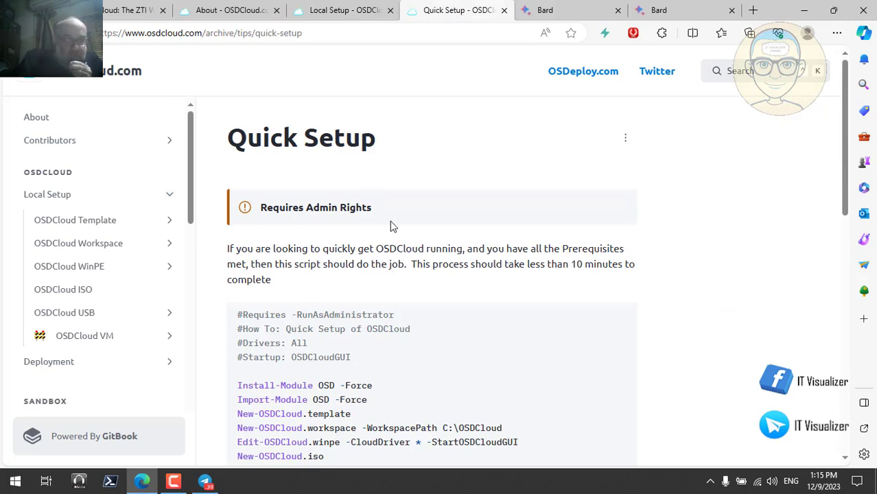
pyautogui.scroll(-2, 404, 249)
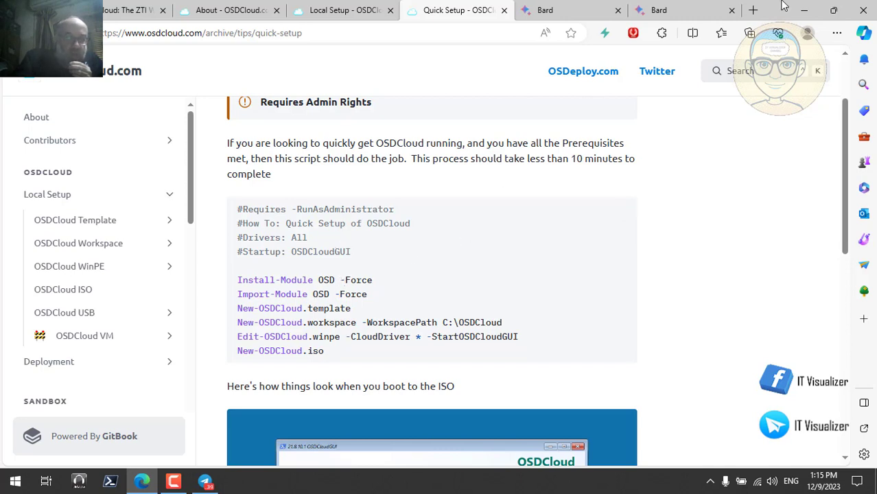
pyautogui.click(804, 10)
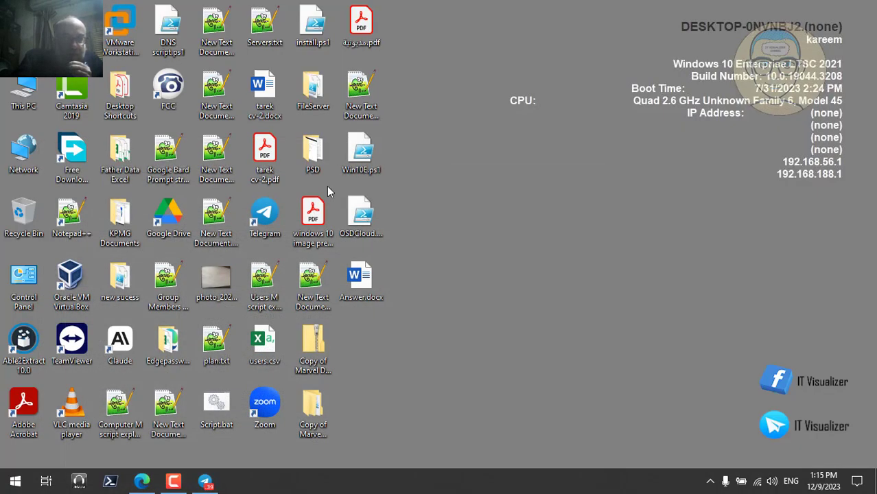
pyautogui.rightClick(371, 213)
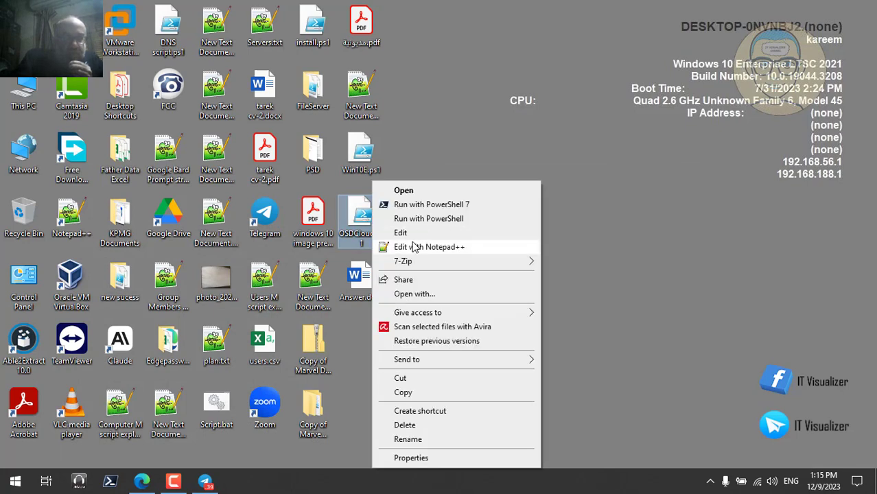
pyautogui.click(414, 247)
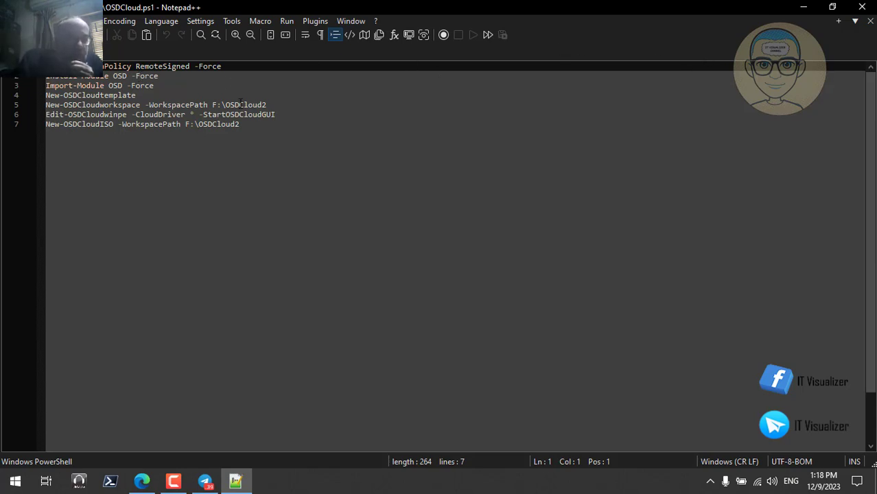
# Switch back to Edge and read Bard's line-by-line breakdown of the OSDCloud script, through the New-OSDCloudISO command.
pyautogui.click(803, 7)
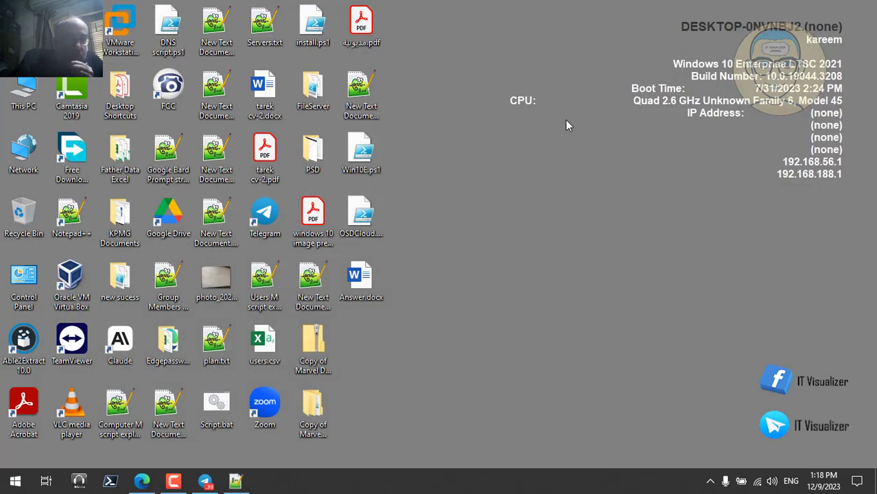
pyautogui.click(141, 480)
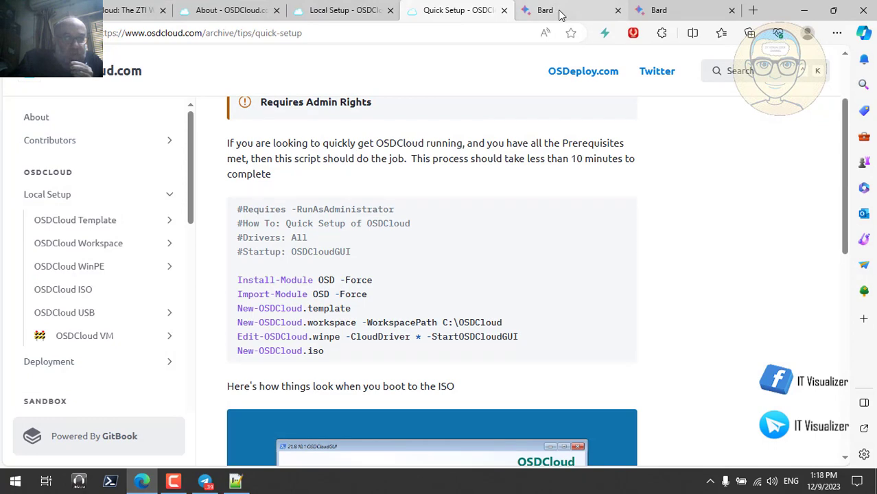
pyautogui.click(659, 11)
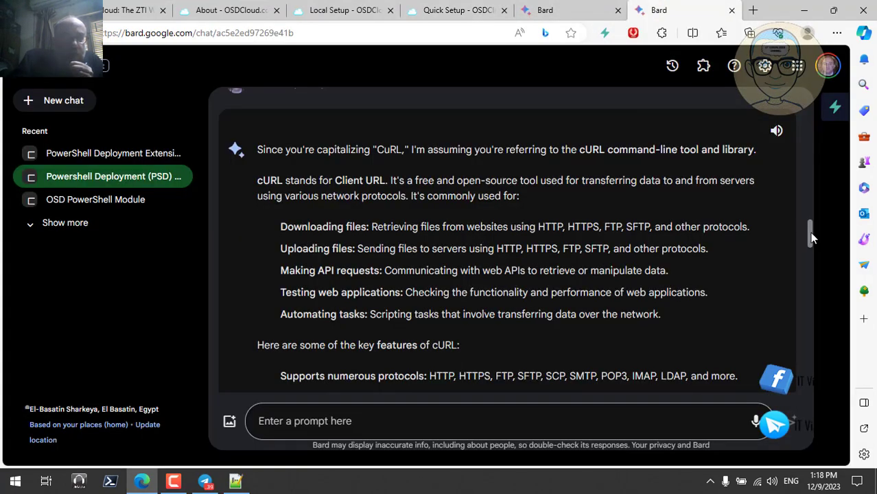
pyautogui.moveTo(809, 235); pyautogui.dragTo(807, 188)
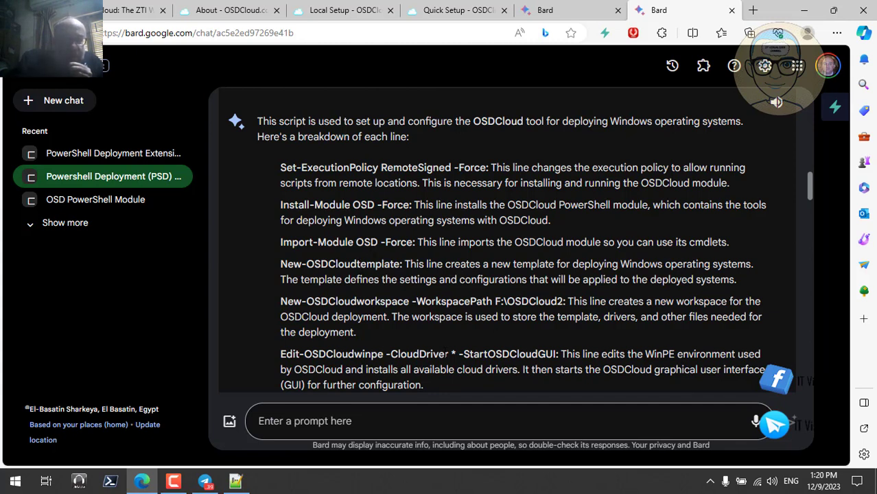
pyautogui.scroll(-1, 447, 354)
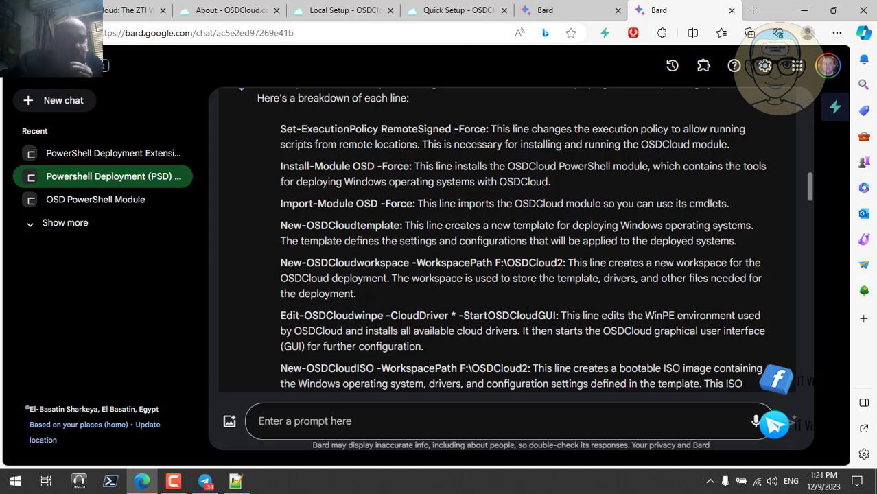
pyautogui.scroll(-2, 484, 330)
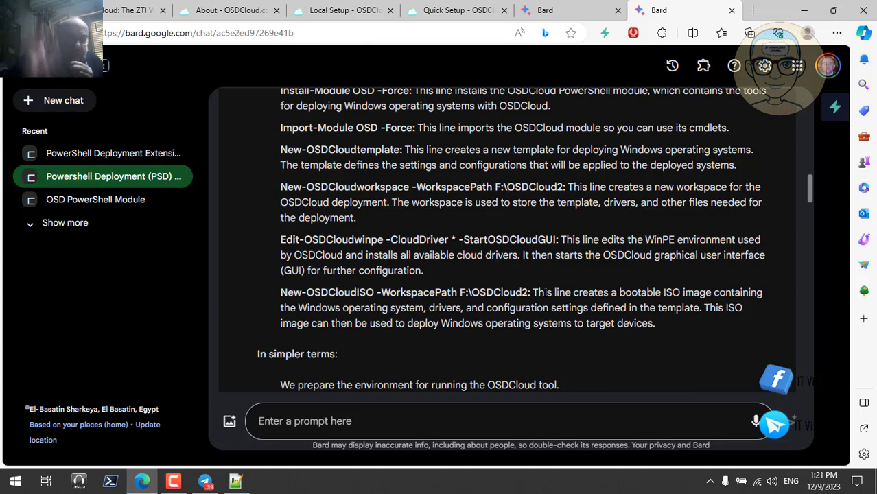
# Recheck the Windows ADK section of the Local Setup page, and review OSDCloud.ps1 in Notepad++ before closing the editor.
pyautogui.click(352, 11)
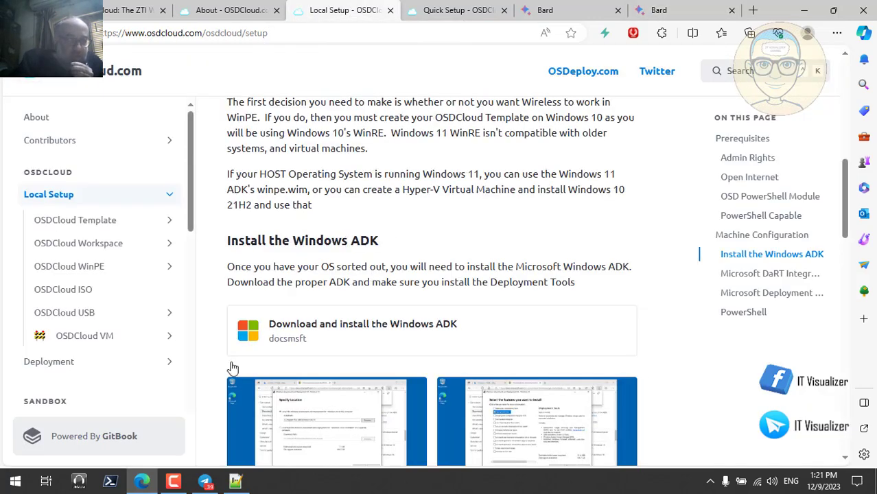
pyautogui.click(240, 480)
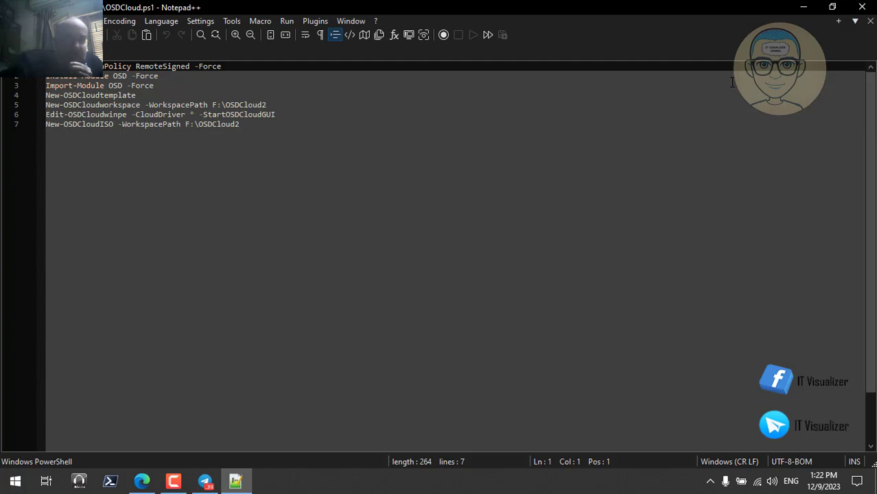
pyautogui.click(861, 7)
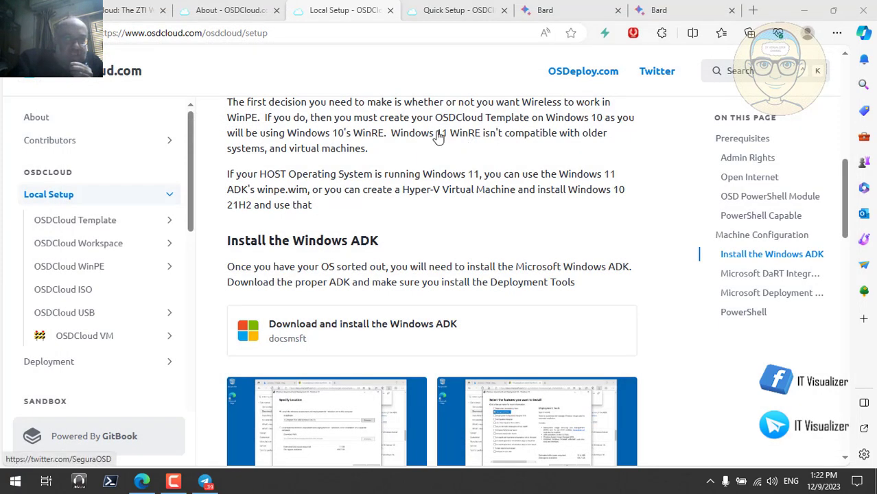
# Compare the Quick Setup and Local Setup pages, and revisit the About page and the "OSDCloud: The ZTI Way" article.
pyautogui.click(448, 11)
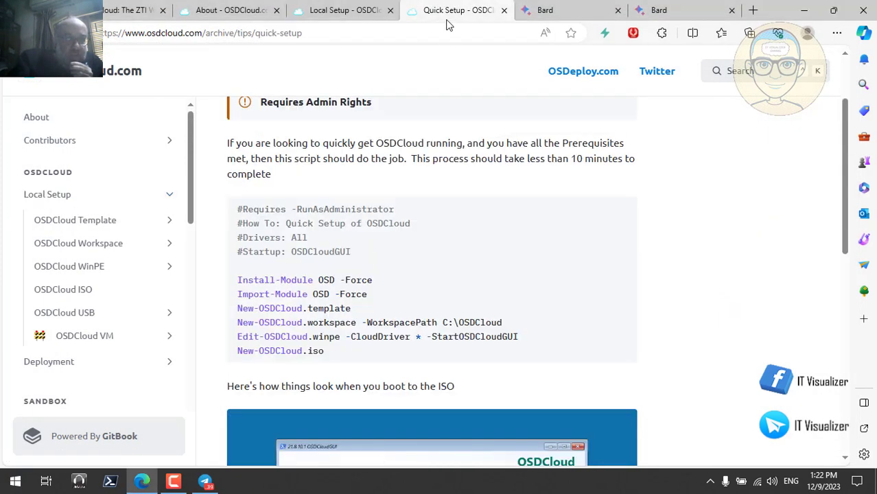
pyautogui.click(368, 14)
pyautogui.click(482, 11)
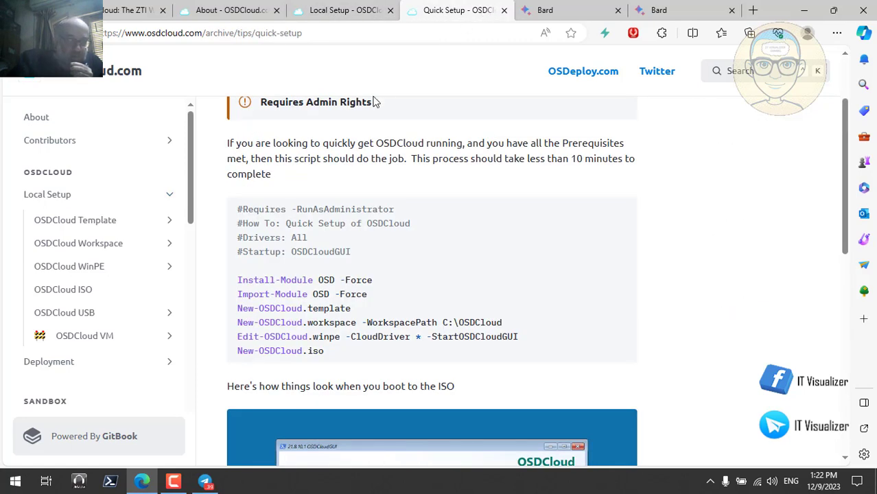
pyautogui.click(370, 13)
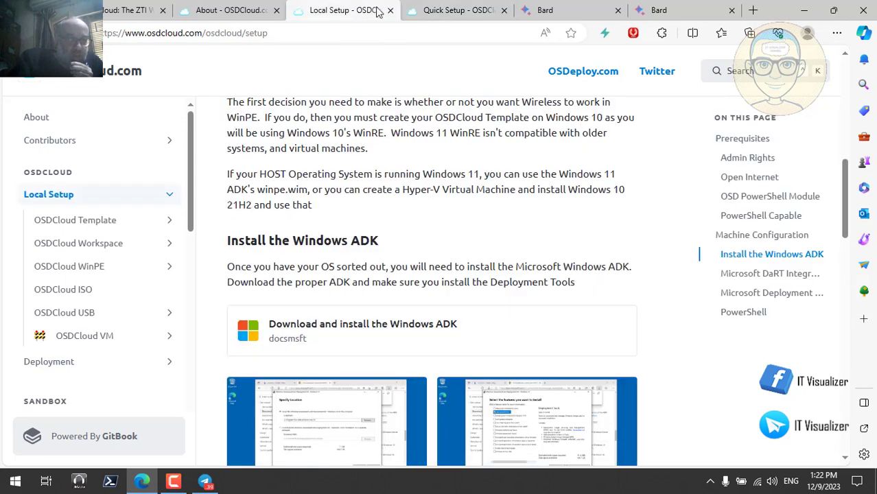
pyautogui.click(432, 13)
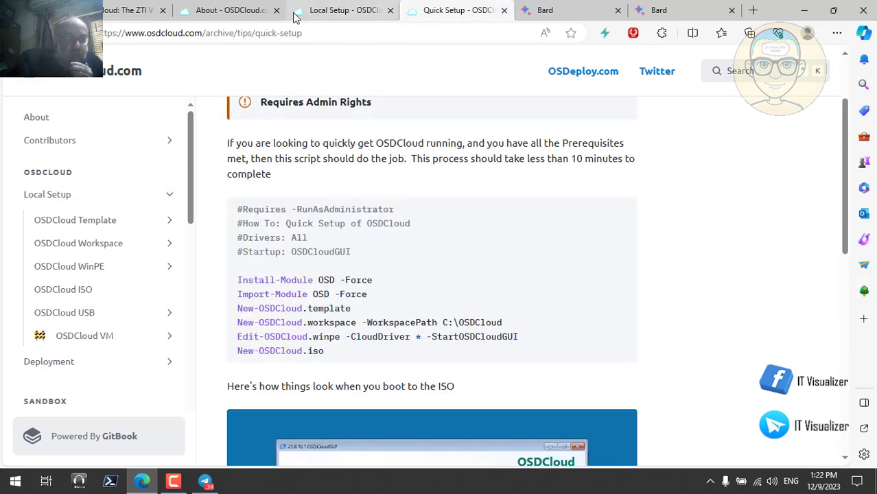
pyautogui.click(226, 14)
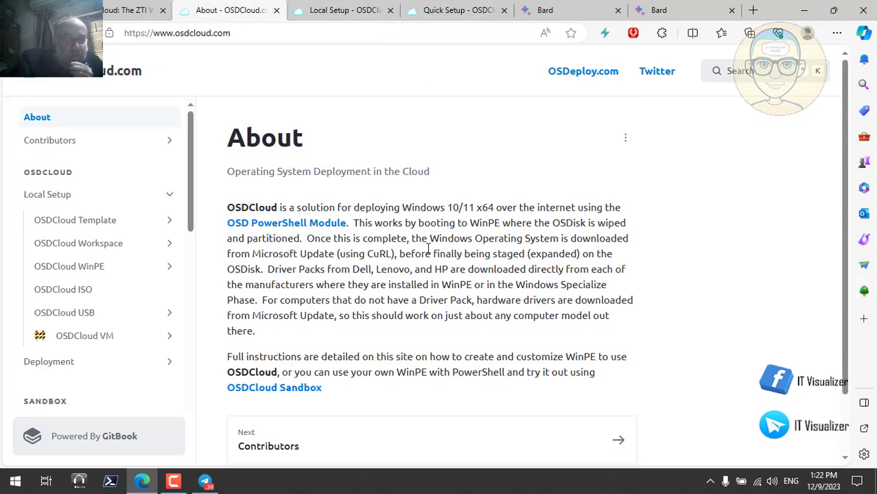
pyautogui.click(120, 11)
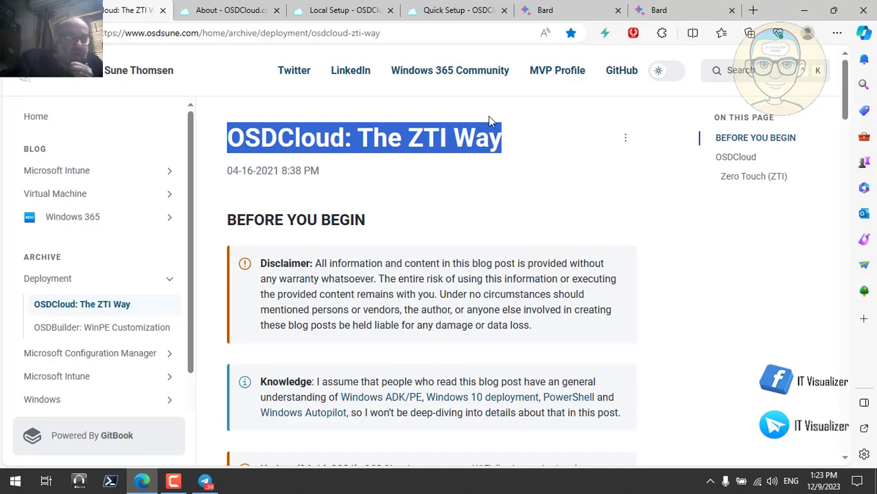
# Open the Bard chat explaining the PSD extension for MDT and look through its components and functionalities.
pyautogui.click(546, 13)
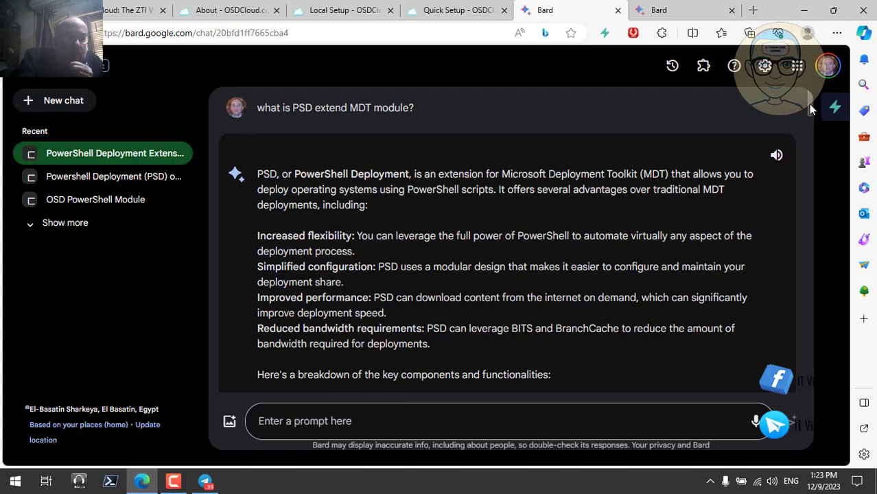
pyautogui.moveTo(810, 104); pyautogui.dragTo(809, 161)
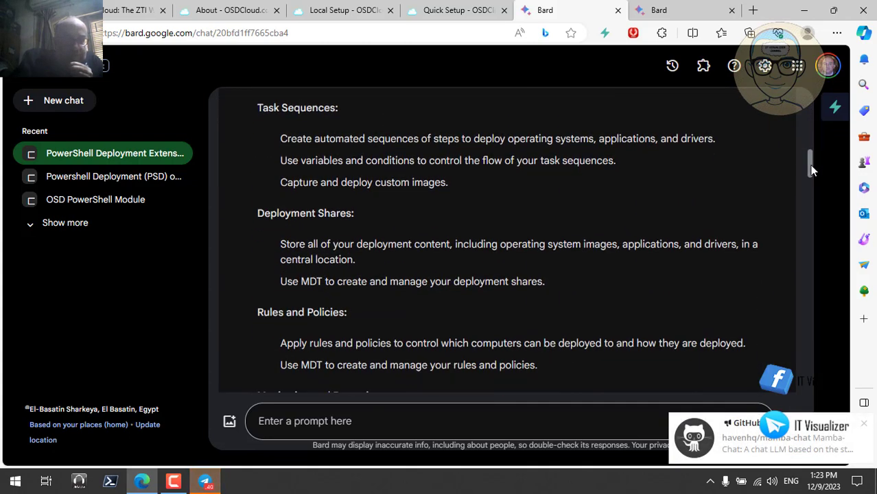
# Close the Telegram window and quit Telegram completely so it no longer runs in the background.
pyautogui.click(206, 482)
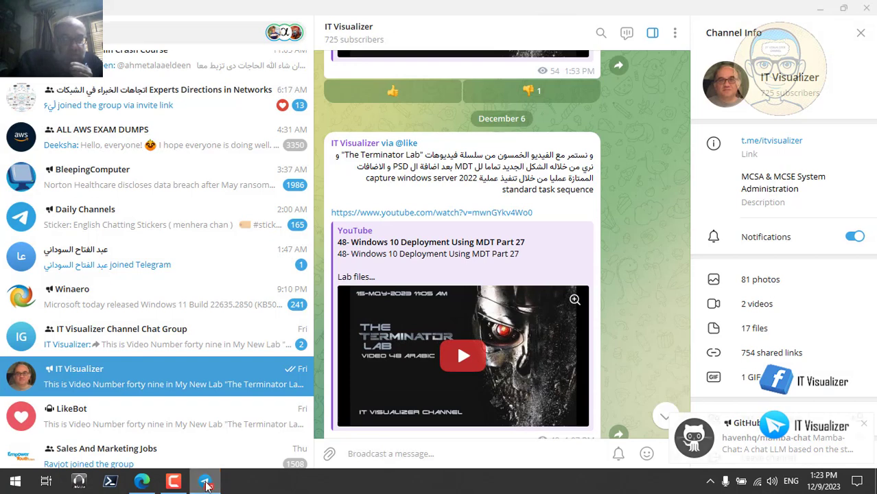
pyautogui.rightClick(205, 485)
pyautogui.click(187, 454)
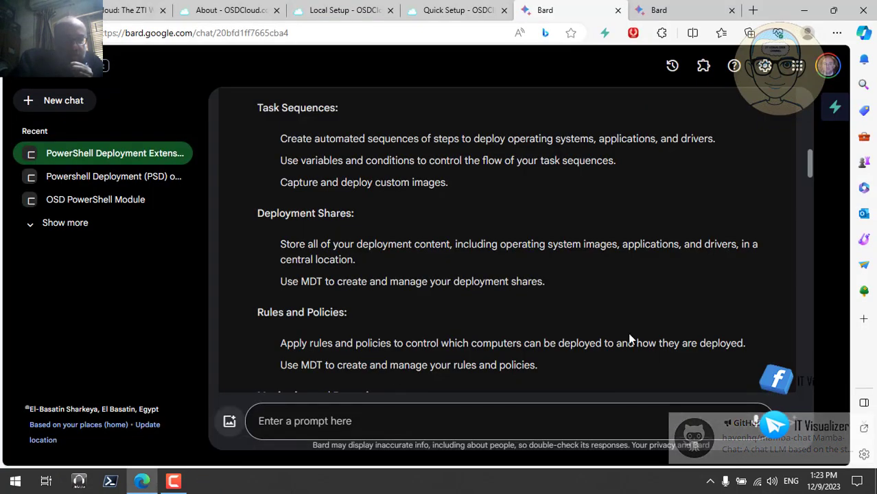
pyautogui.click(711, 481)
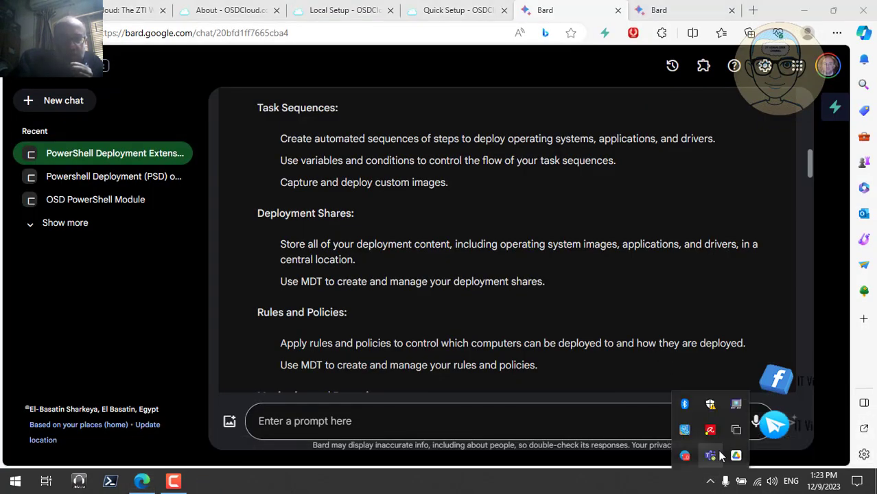
pyautogui.rightClick(686, 457)
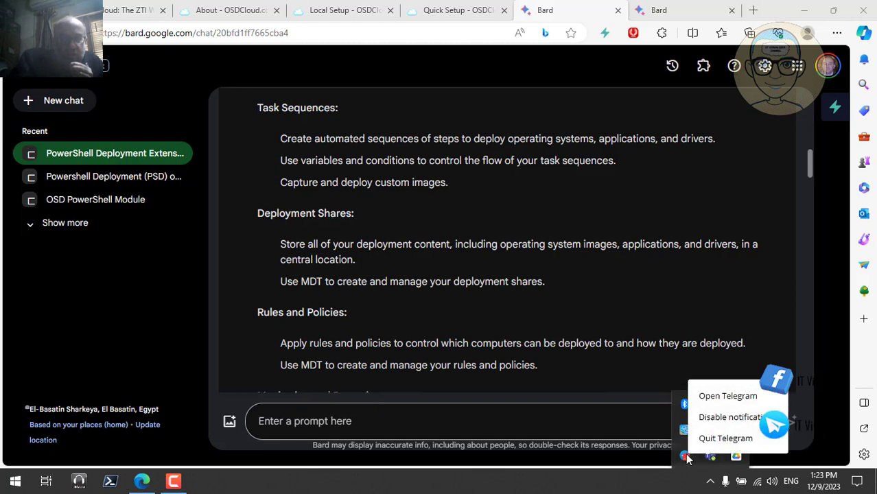
pyautogui.click(722, 438)
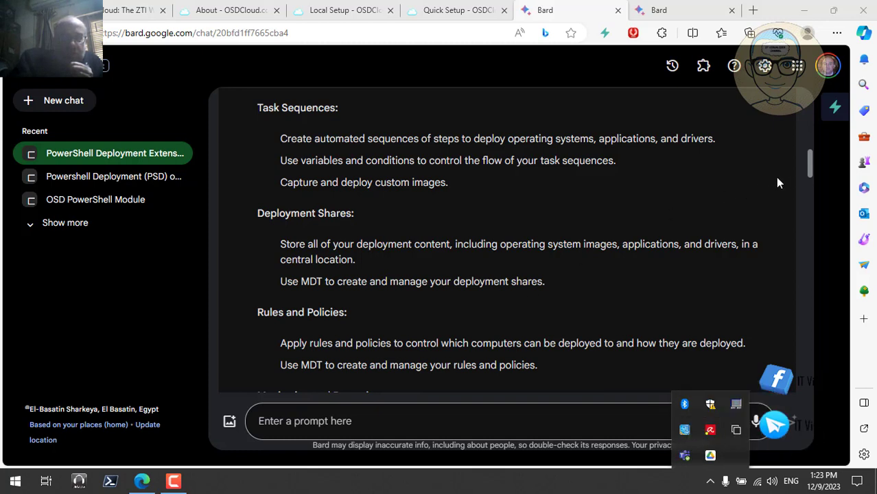
# Examine Bard's comparison table of PSD, MDT and OSDCloud, from deployment method through integrations.
pyautogui.moveTo(810, 167); pyautogui.dragTo(812, 267)
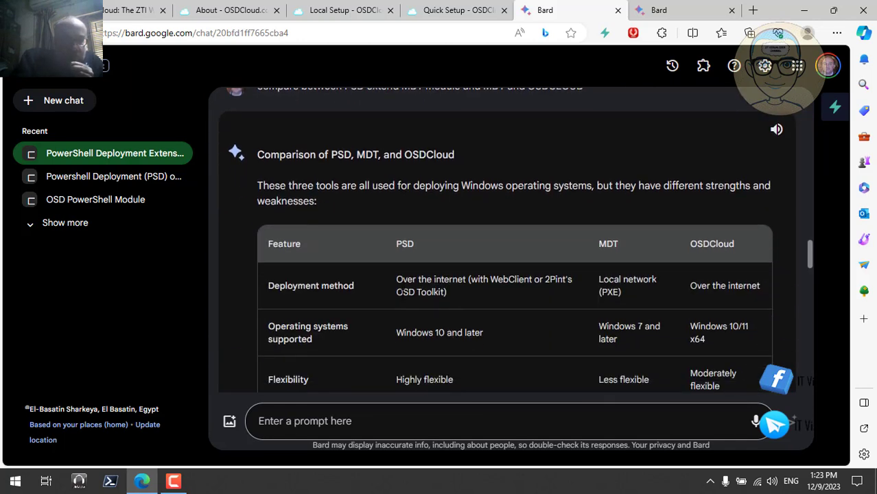
pyautogui.click(175, 481)
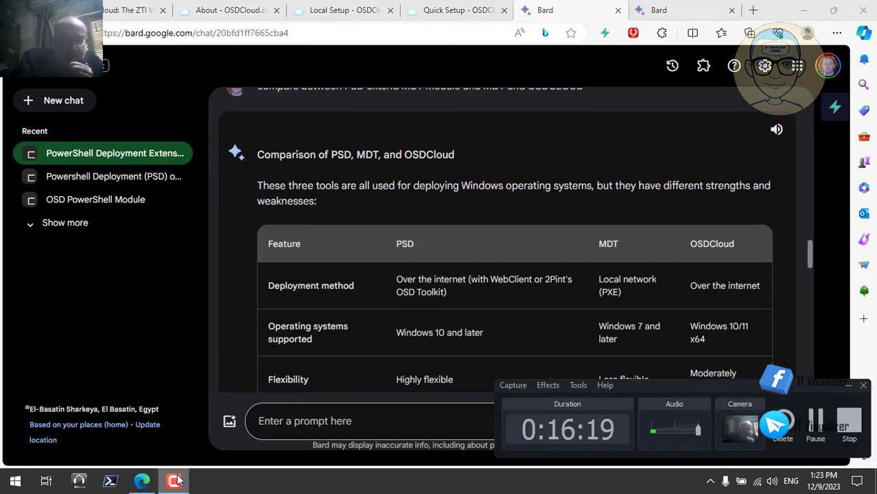
pyautogui.click(846, 388)
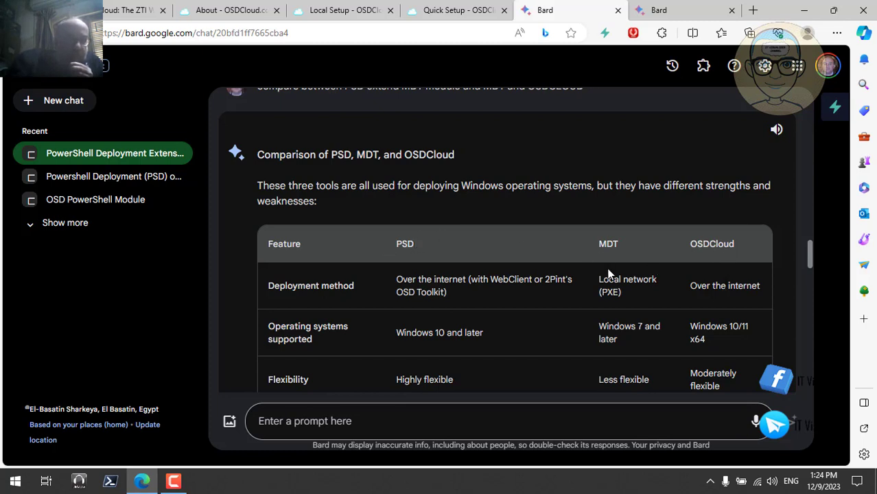
pyautogui.press('Tab')
pyautogui.click(422, 323)
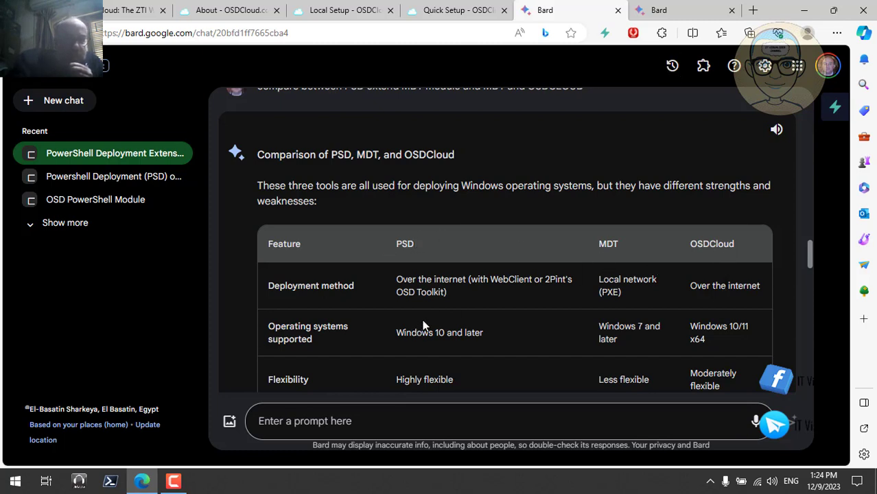
pyautogui.scroll(-1, 422, 324)
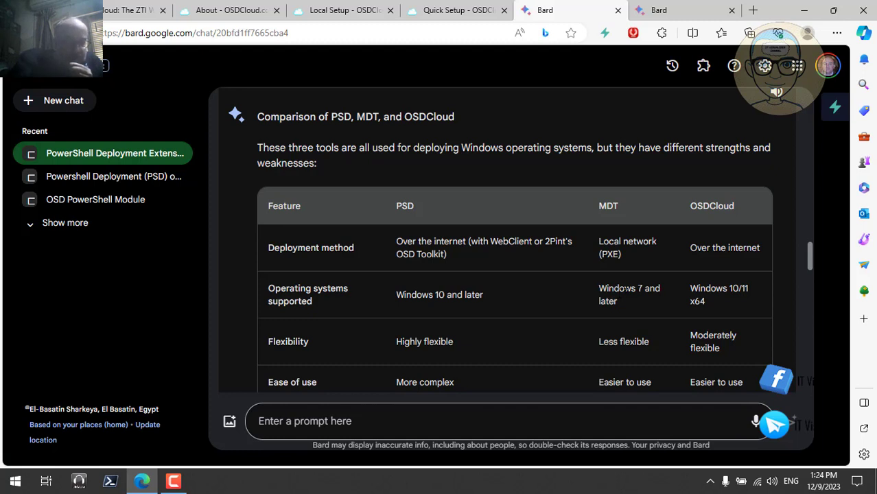
pyautogui.scroll(-1, 490, 318)
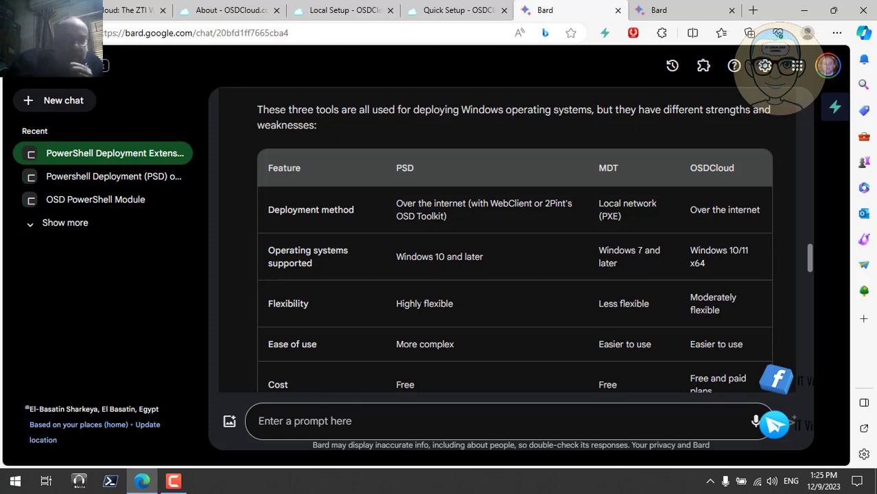
pyautogui.scroll(-1, 420, 307)
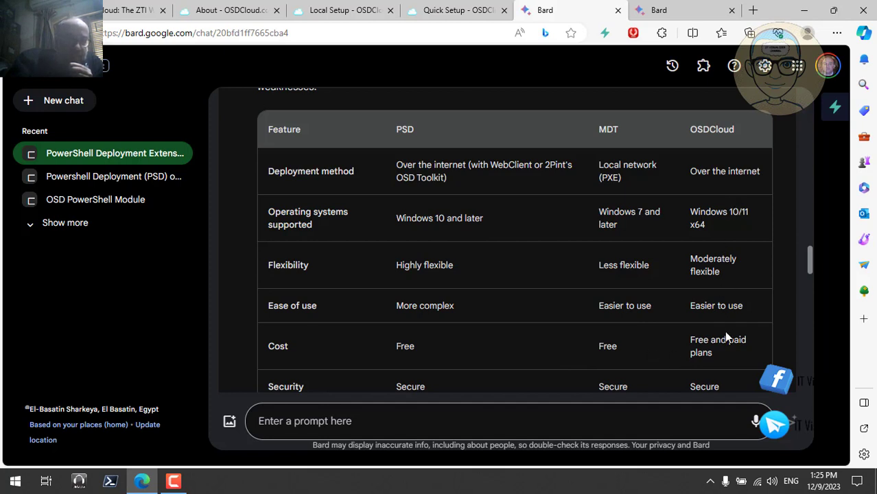
pyautogui.scroll(-1, 570, 334)
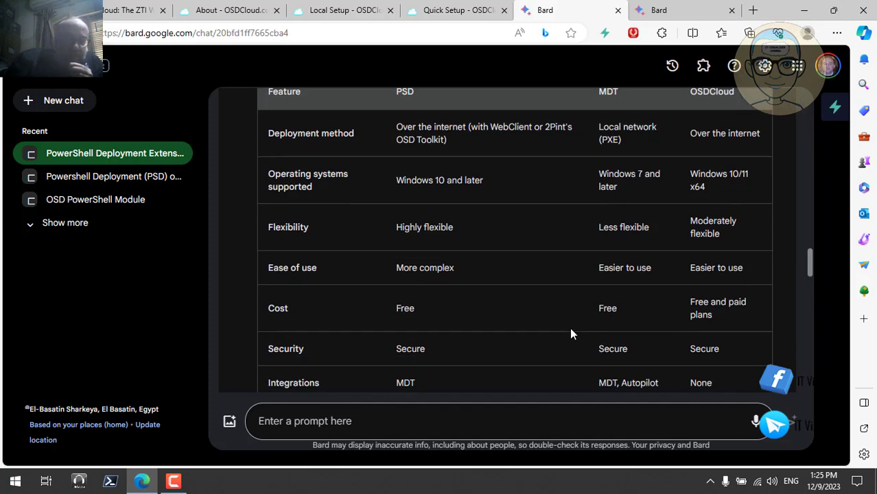
pyautogui.scroll(-1, 570, 334)
pyautogui.scroll(1, 570, 334)
pyautogui.scroll(-1, 462, 338)
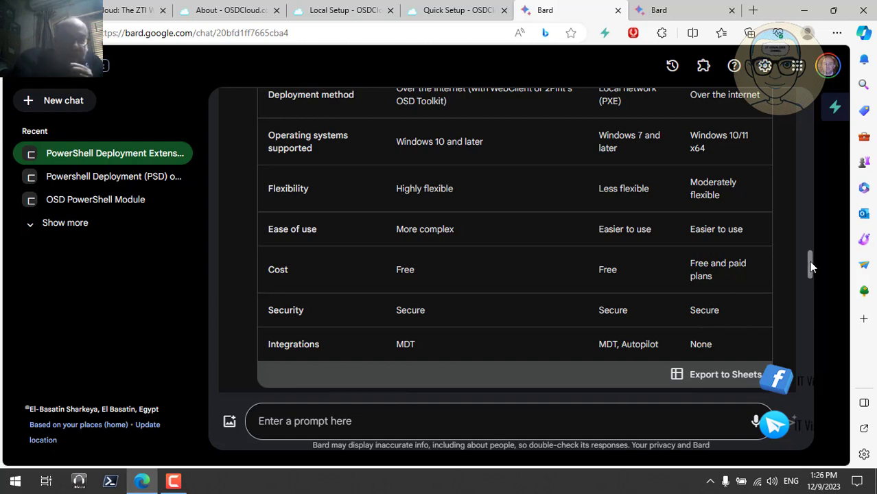
# Read Bard's strengths and weaknesses of PSD, MDT and OSDCloud and the factors for choosing a deployment tool.
pyautogui.moveTo(811, 266); pyautogui.dragTo(811, 281)
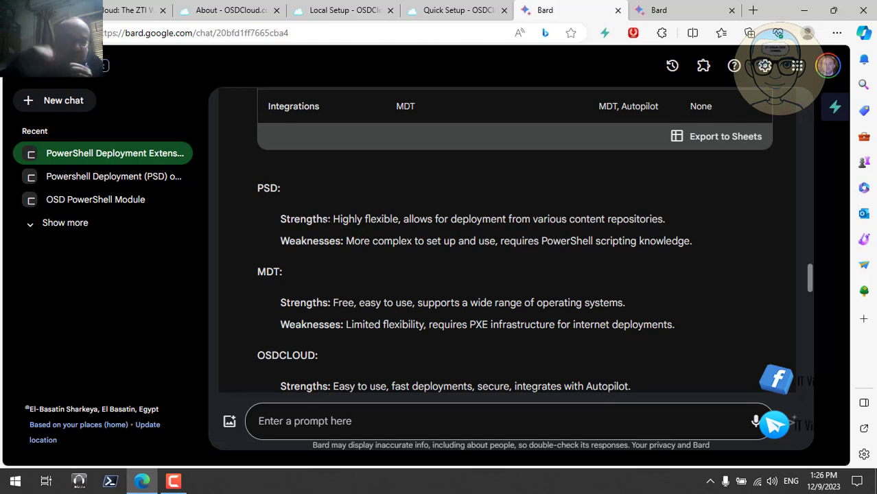
pyautogui.scroll(-2, 513, 240)
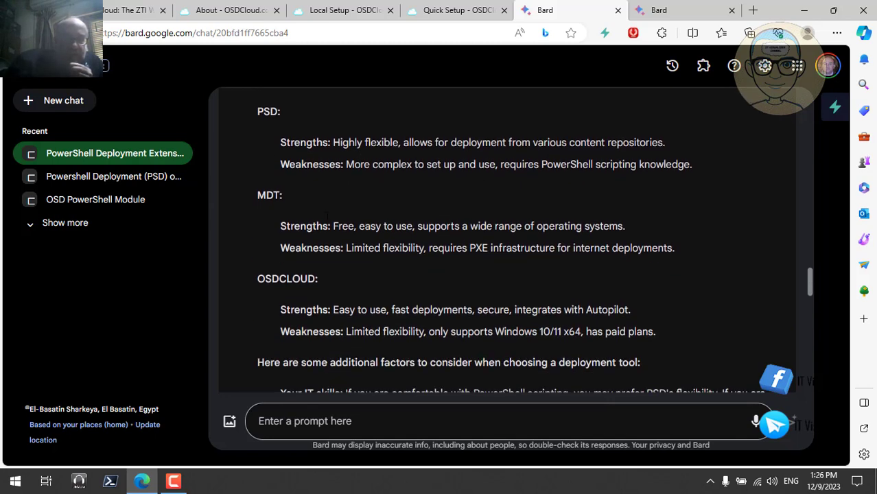
pyautogui.scroll(-1, 328, 215)
pyautogui.scroll(-2, 328, 217)
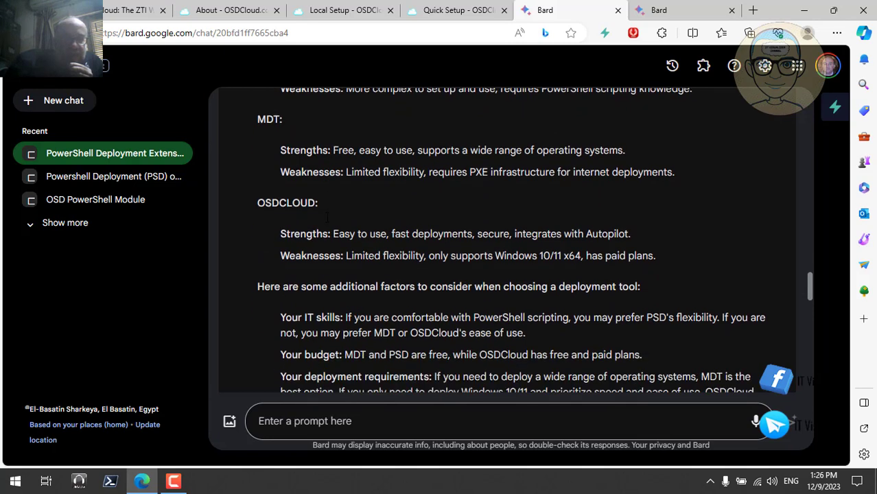
pyautogui.scroll(-3, 328, 217)
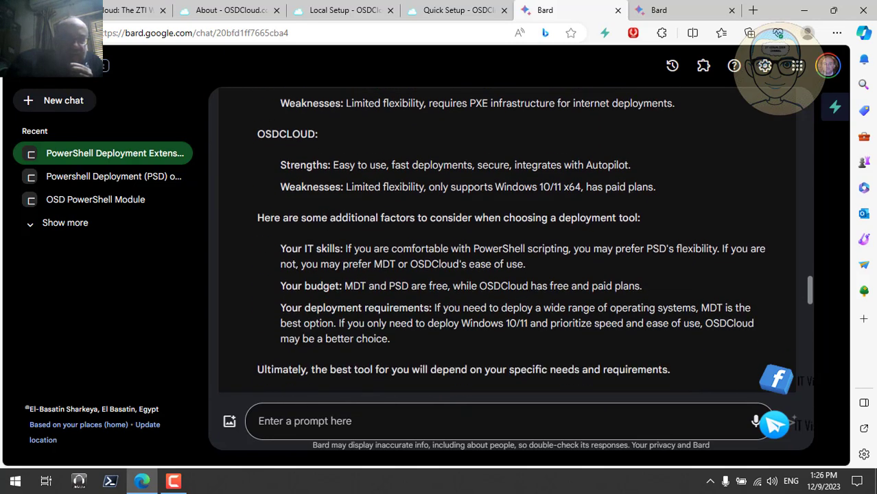
pyautogui.scroll(3, 328, 217)
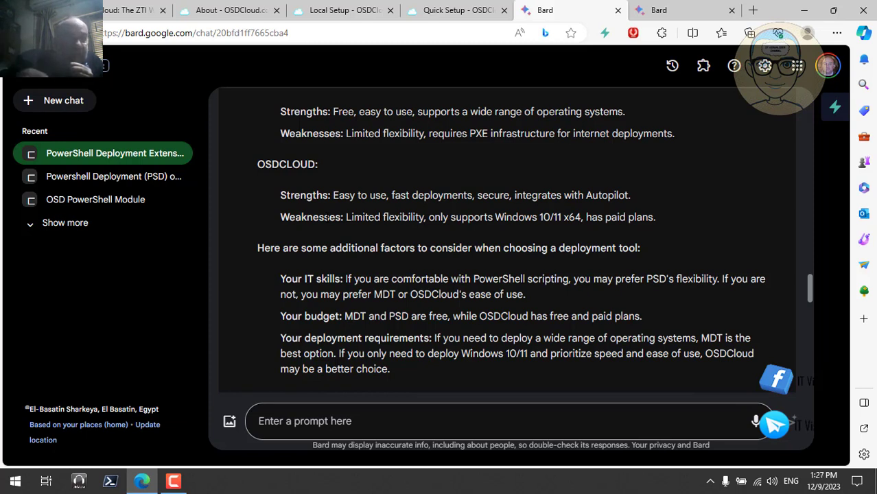
# Revisit the OSDCloud About page, minimize Edge, and open the OSDCLOUD folder inside Terminator Videos on drive D: in File Explorer.
pyautogui.click(233, 10)
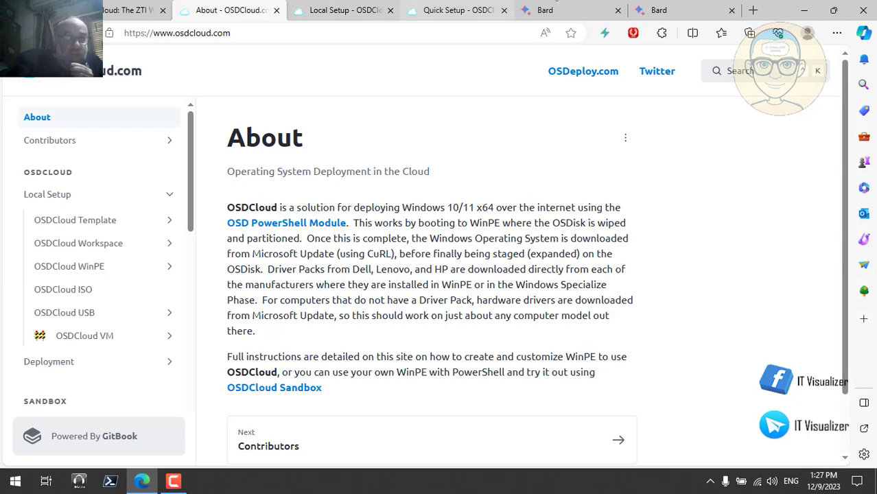
pyautogui.click(803, 11)
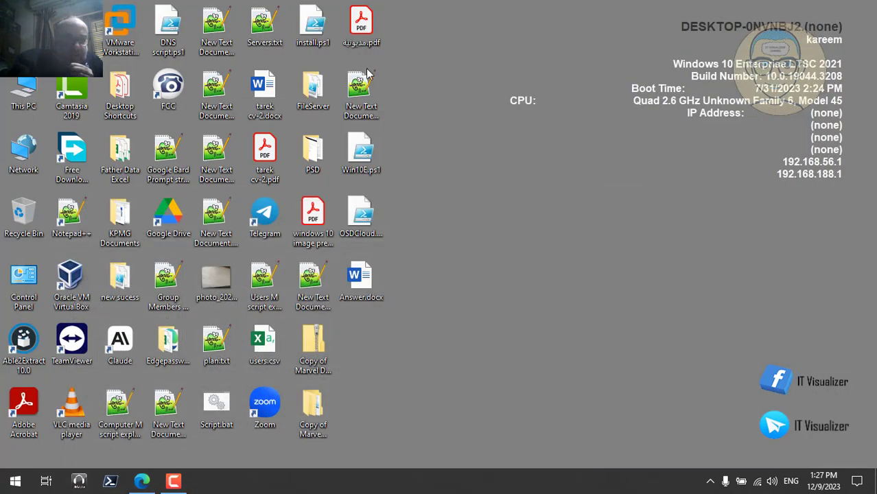
pyautogui.doubleClick(23, 91)
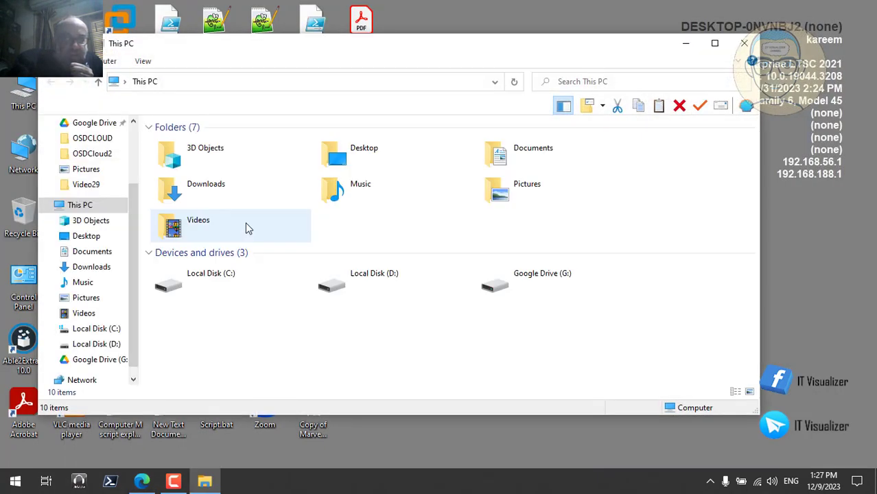
pyautogui.doubleClick(368, 279)
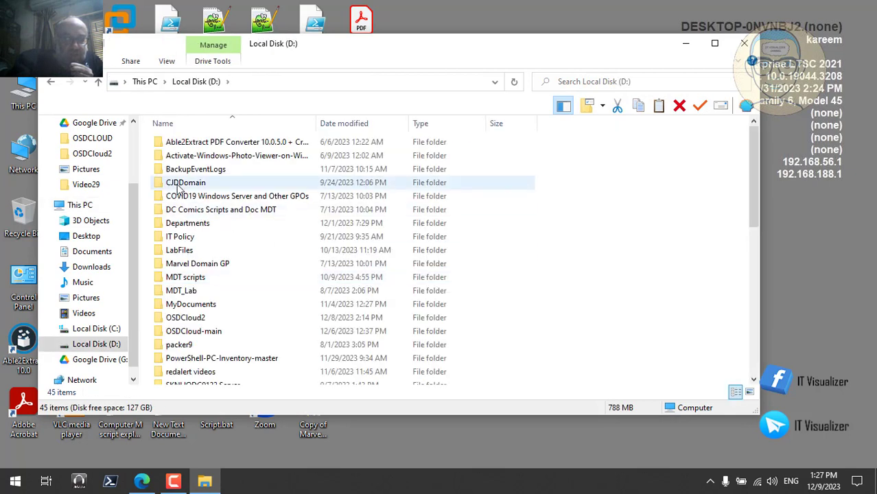
pyautogui.click(200, 308)
pyautogui.scroll(-7, 205, 302)
pyautogui.click(231, 141)
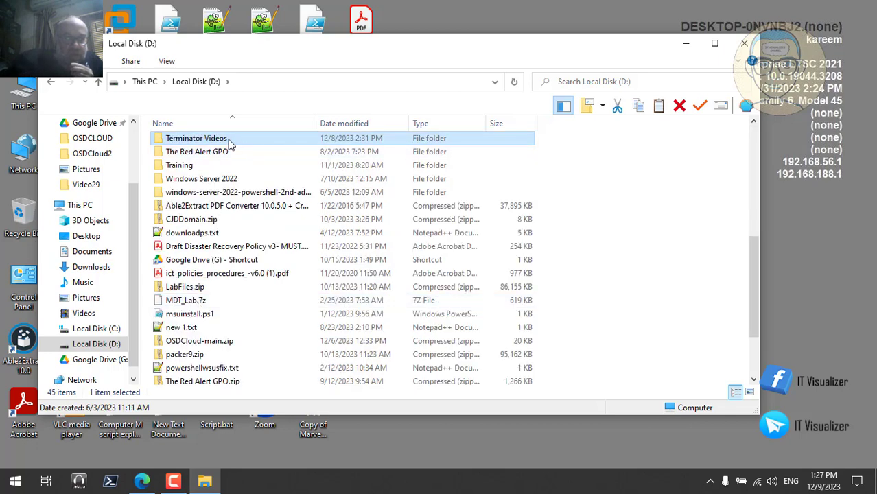
pyautogui.doubleClick(231, 141)
pyautogui.doubleClick(221, 169)
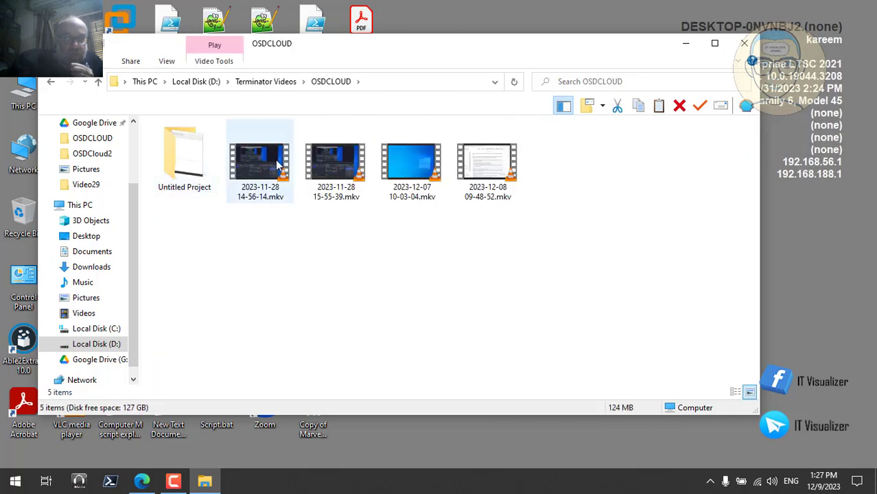
pyautogui.click(264, 164)
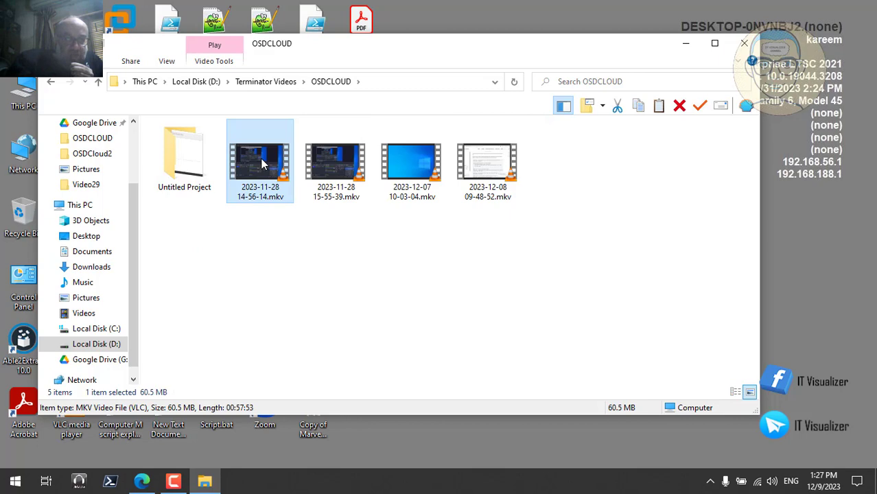
pyautogui.doubleClick(261, 164)
pyautogui.doubleClick(301, 209)
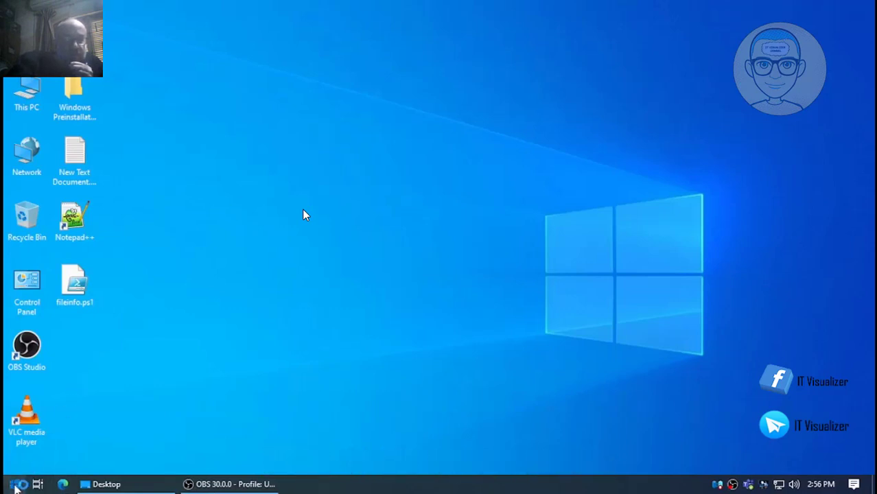
# Open the OSDCloud Local Setup page, minimize the On-Screen Keyboard, and read the prerequisites through the Install the Windows ADK section.
pyautogui.moveTo(371, 190)
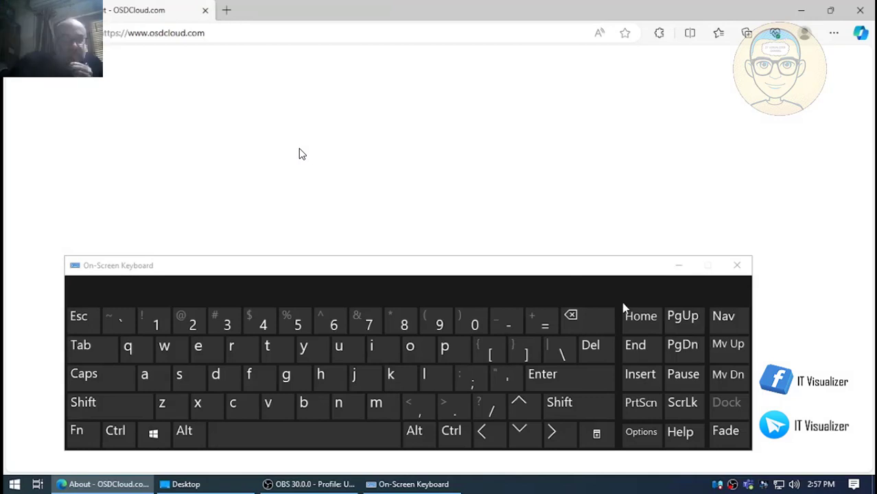
pyautogui.moveTo(418, 273); pyautogui.dragTo(428, 306)
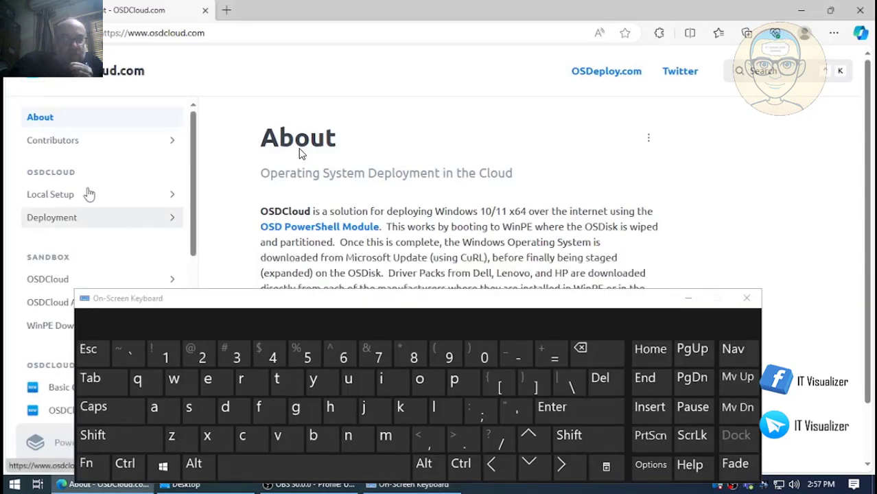
pyautogui.click(80, 196)
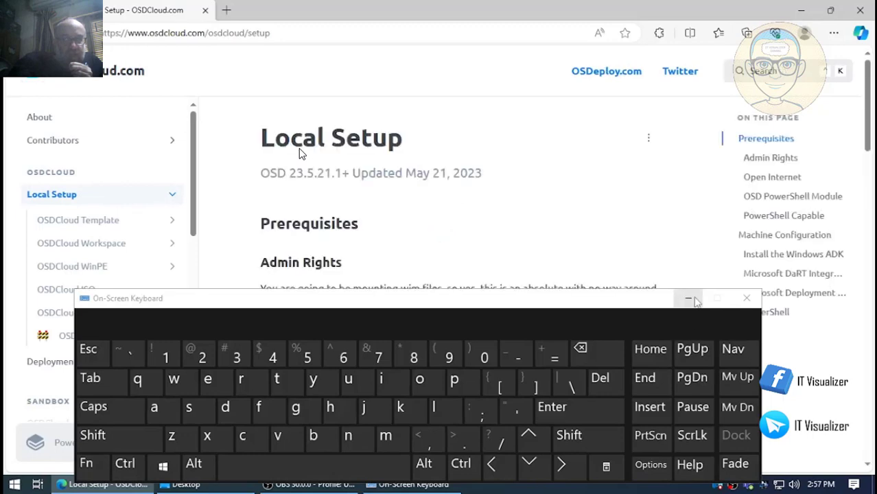
pyautogui.click(687, 300)
pyautogui.scroll(-1, 343, 265)
pyautogui.scroll(-2, 343, 266)
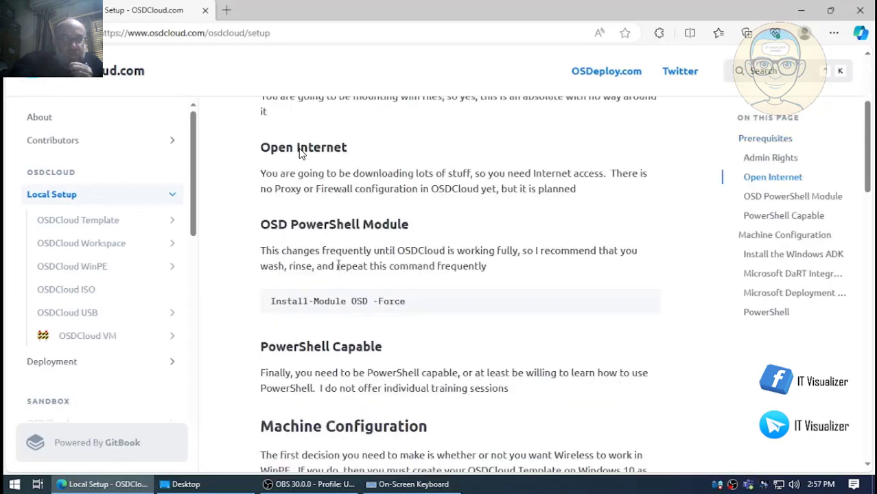
pyautogui.scroll(-2, 343, 319)
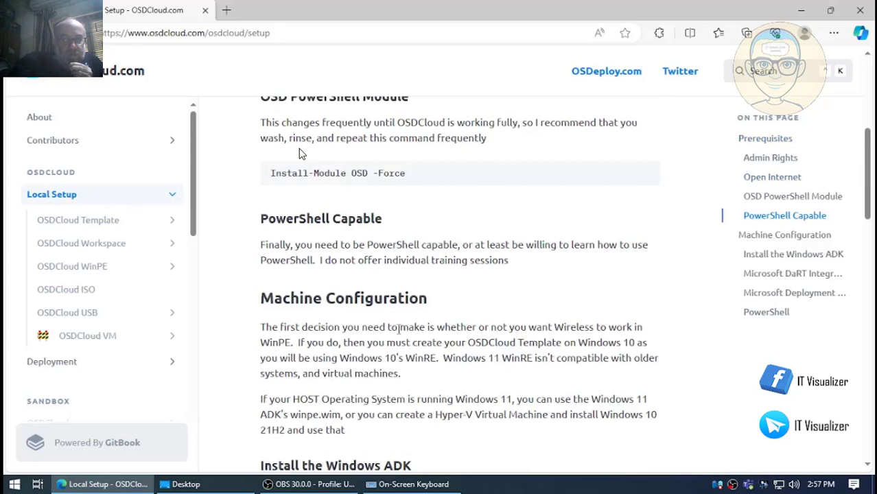
pyautogui.scroll(-1, 400, 333)
pyautogui.scroll(-3, 400, 333)
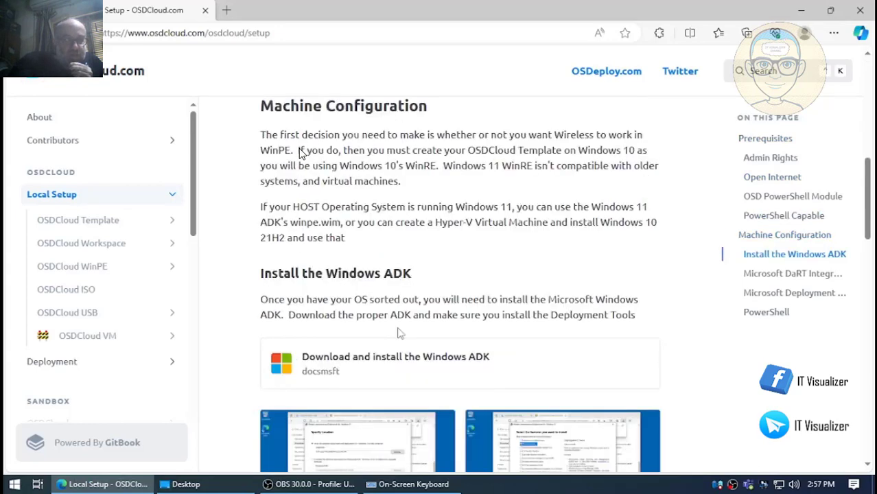
# Examine the Local Setup page's sections on the Windows ADK, DaRT integration, Microsoft Deployment Toolkit and PowerShell commands.
pyautogui.scroll(-2, 405, 335)
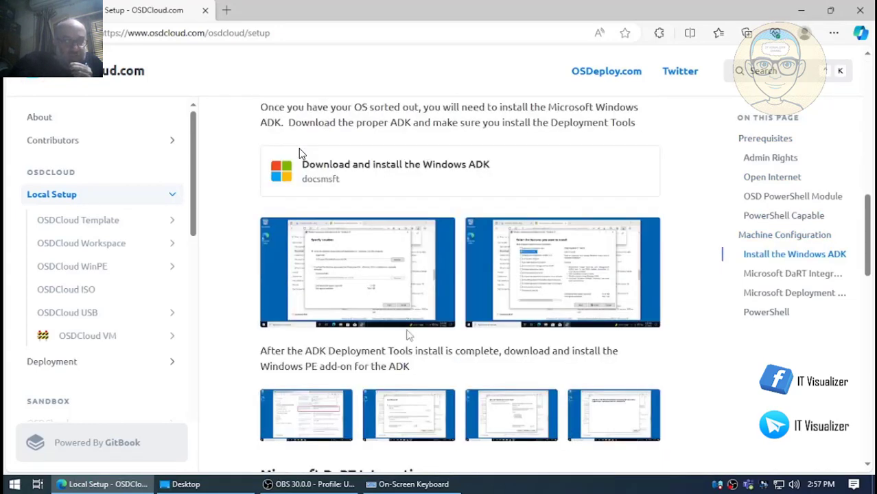
pyautogui.scroll(6, 406, 334)
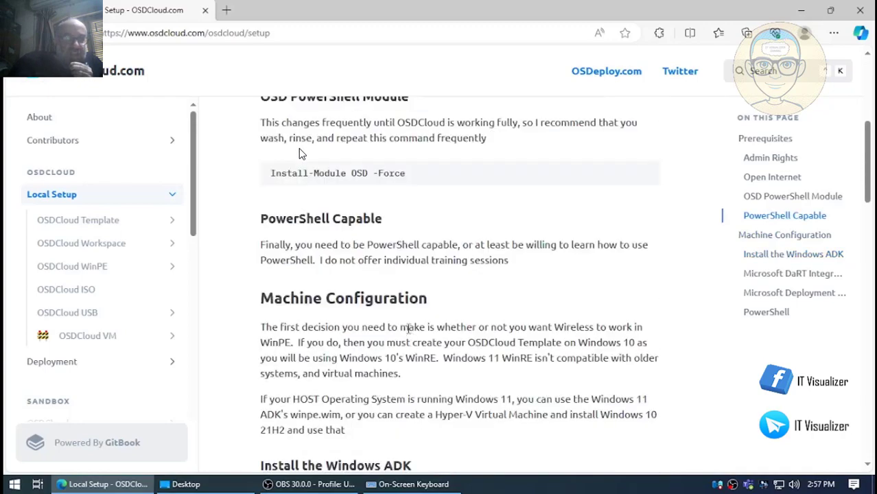
pyautogui.scroll(-5, 408, 329)
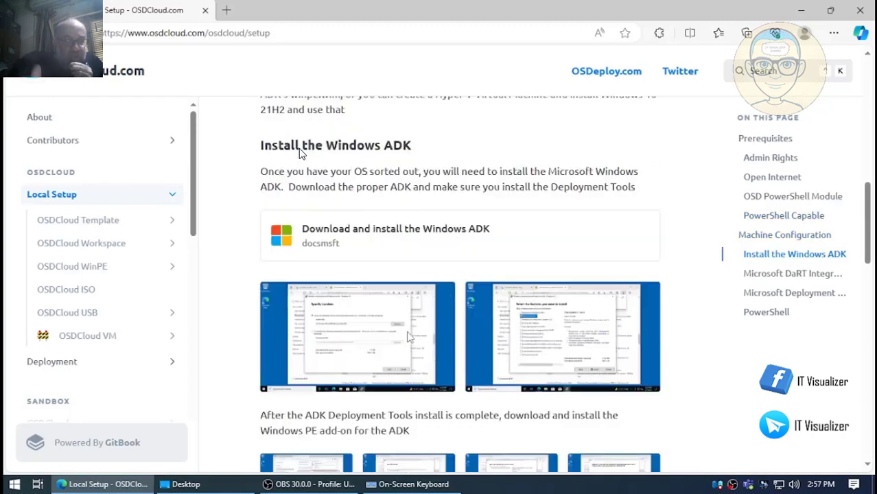
pyautogui.scroll(-5, 407, 335)
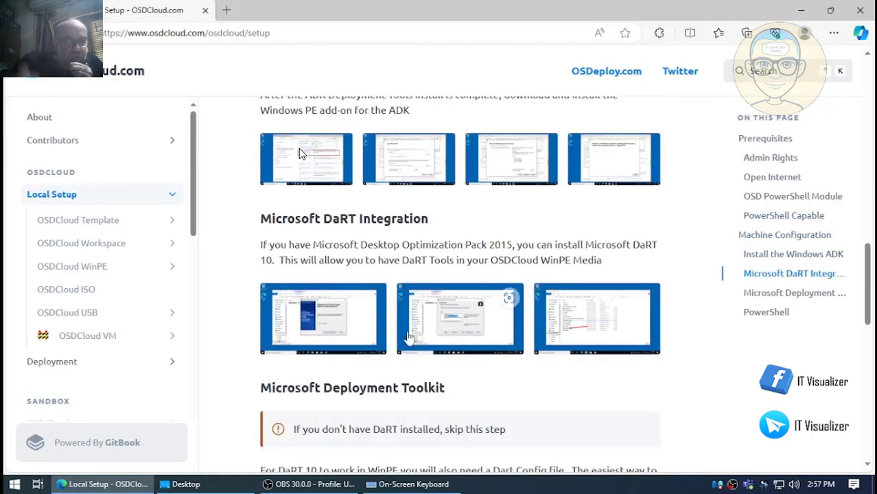
pyautogui.scroll(-5, 408, 336)
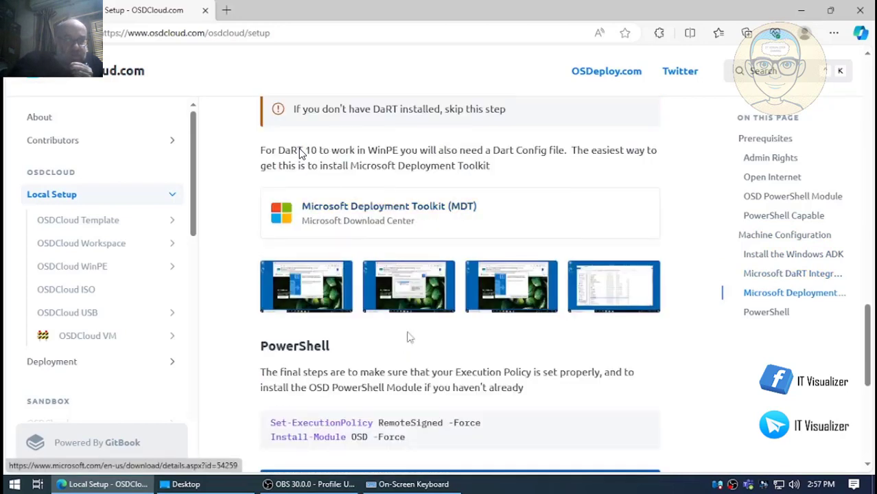
pyautogui.scroll(-2, 408, 336)
pyautogui.scroll(-1, 408, 336)
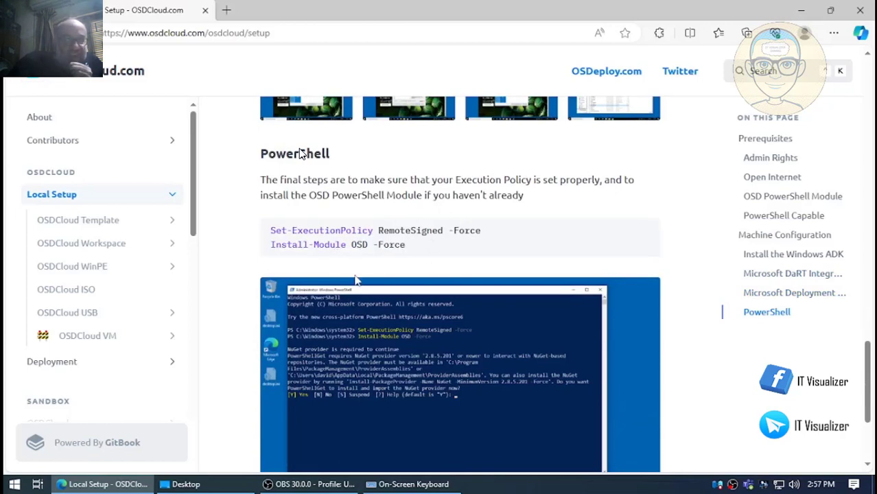
pyautogui.scroll(-3, 300, 152)
pyautogui.scroll(3, 299, 152)
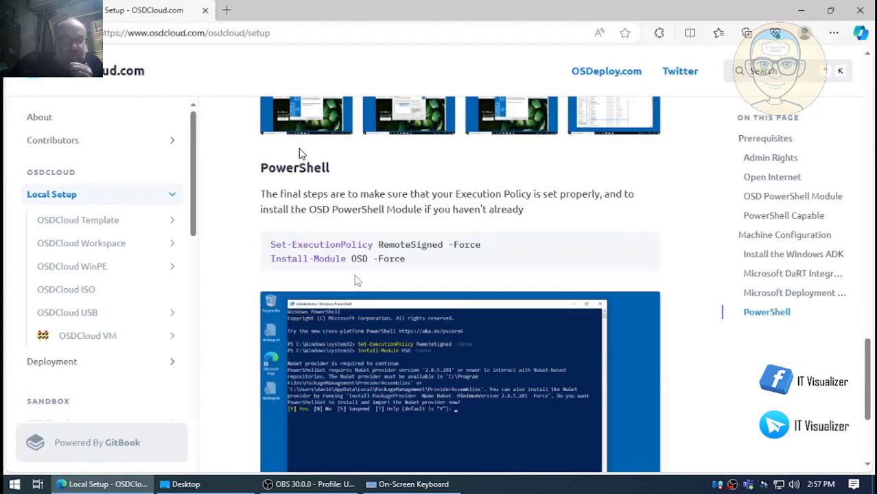
pyautogui.scroll(12, 298, 148)
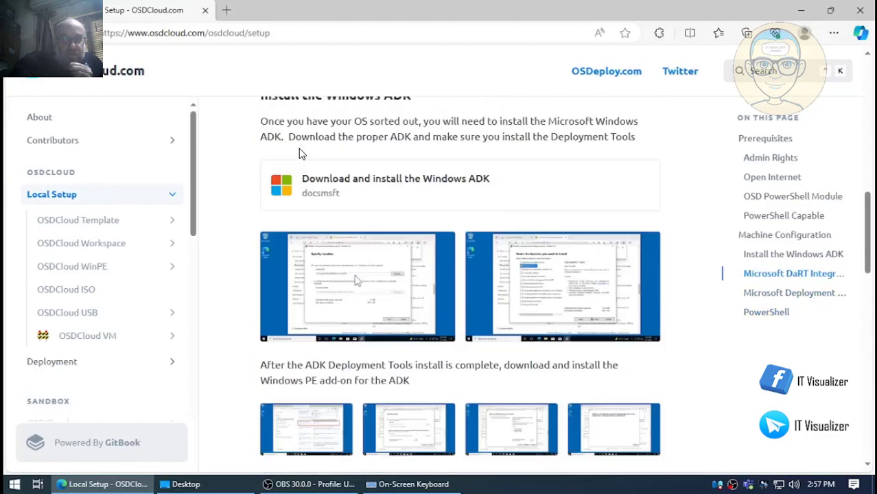
pyautogui.scroll(10, 299, 148)
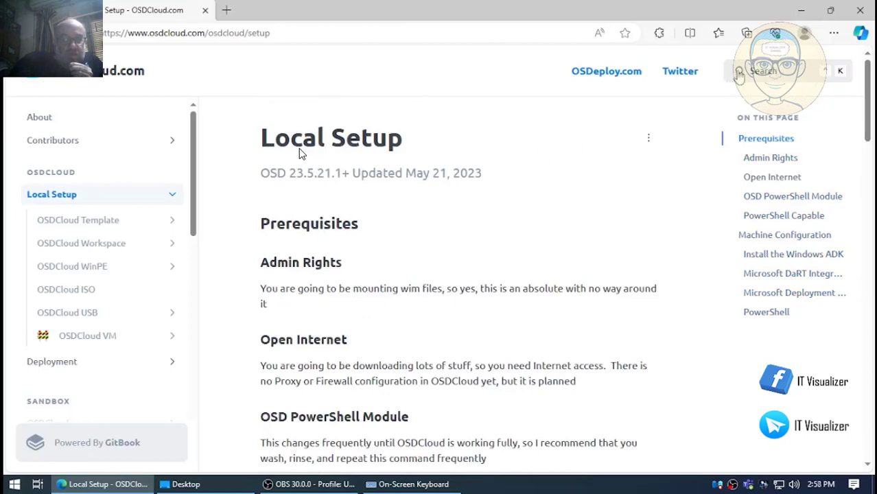
# Search the OSDCloud site for "quick", open the Quick Setup page and read its setup script.
pyautogui.click(743, 73)
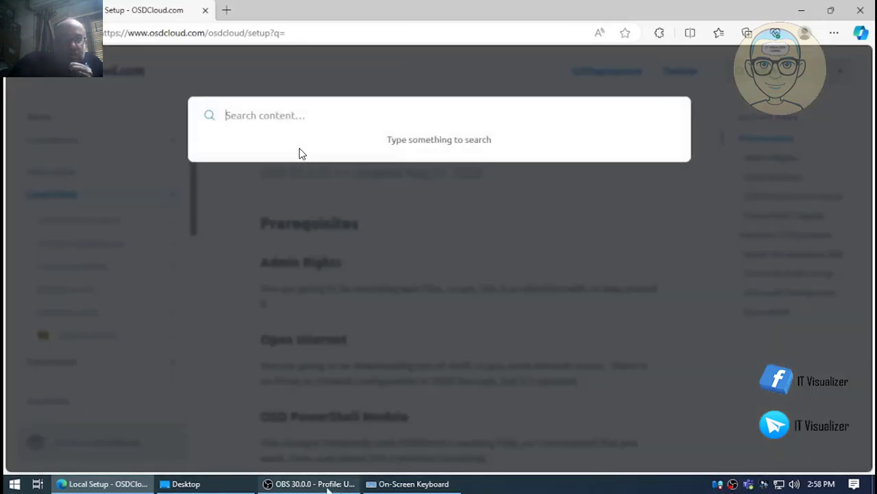
pyautogui.click(408, 483)
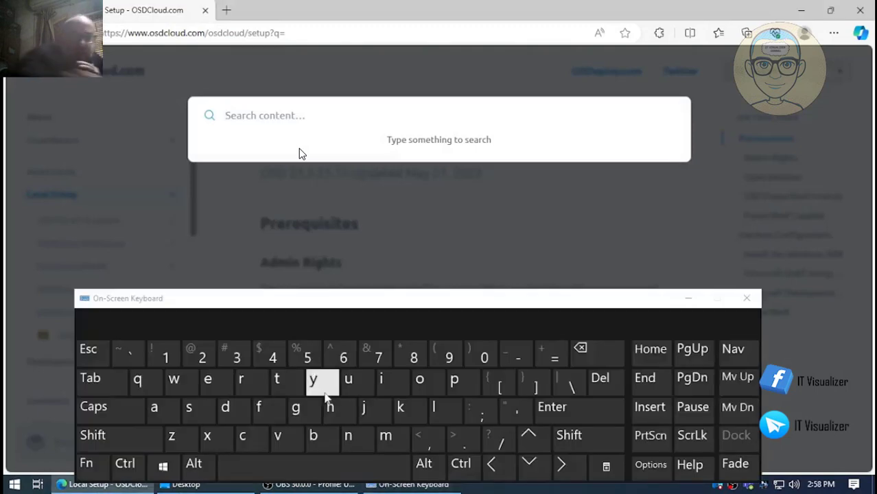
pyautogui.click(138, 378)
pyautogui.click(348, 379)
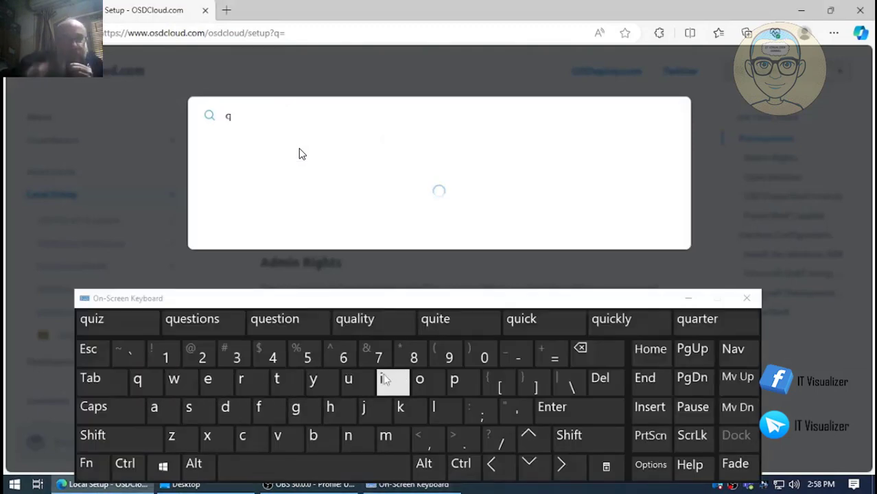
pyautogui.click(380, 379)
pyautogui.click(243, 435)
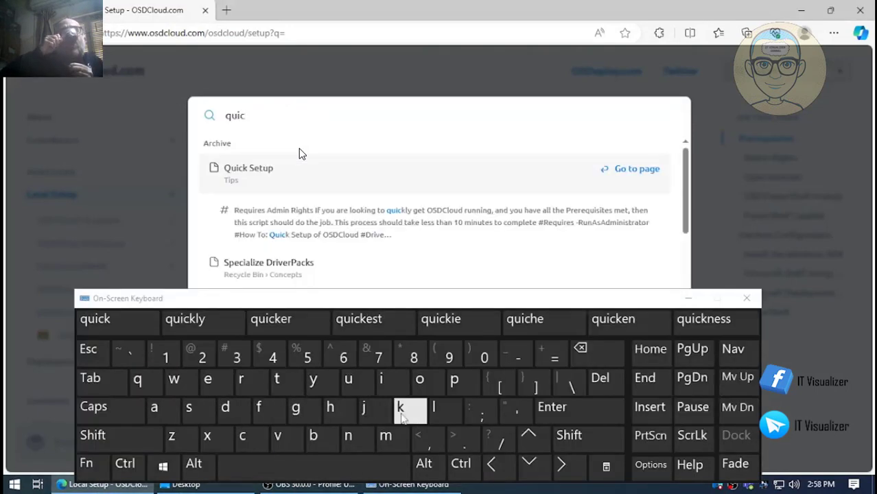
pyautogui.click(400, 407)
pyautogui.click(259, 171)
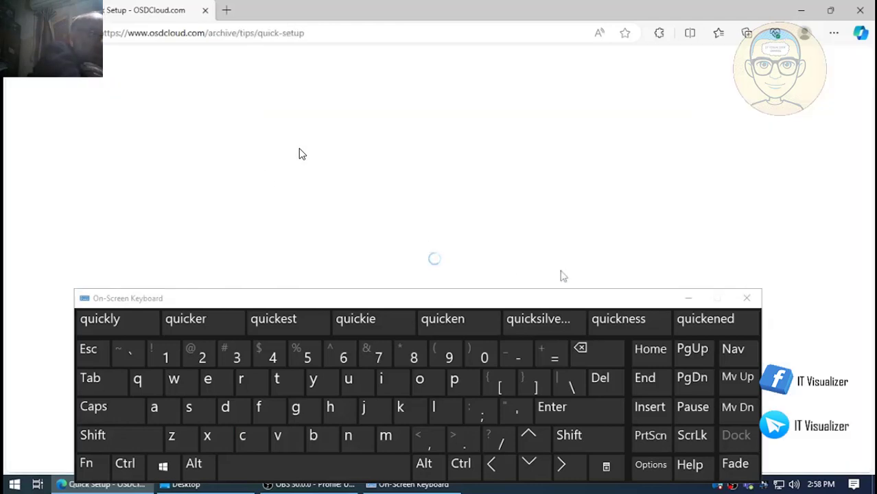
pyautogui.click(688, 299)
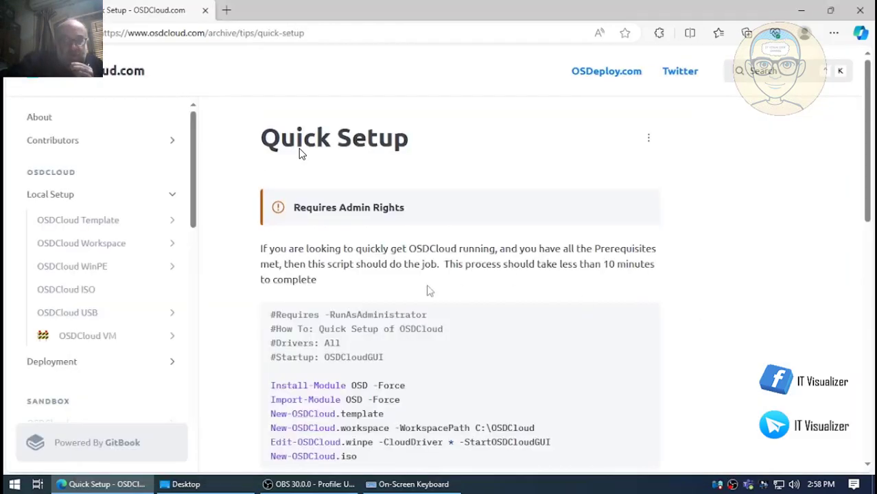
pyautogui.scroll(-2, 427, 291)
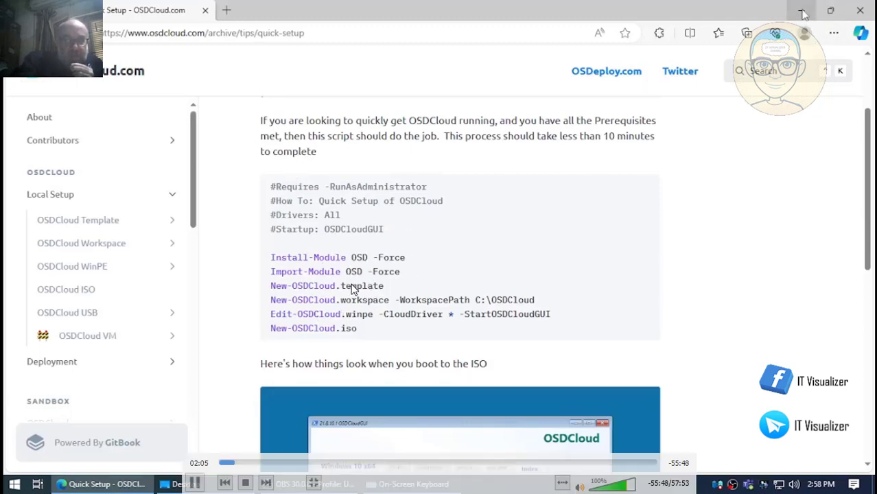
# Copy OSDCloud.ps1 from the Desktop folder on drive D: to the current desktop and place it below fileinfo.ps1.
pyautogui.click(802, 11)
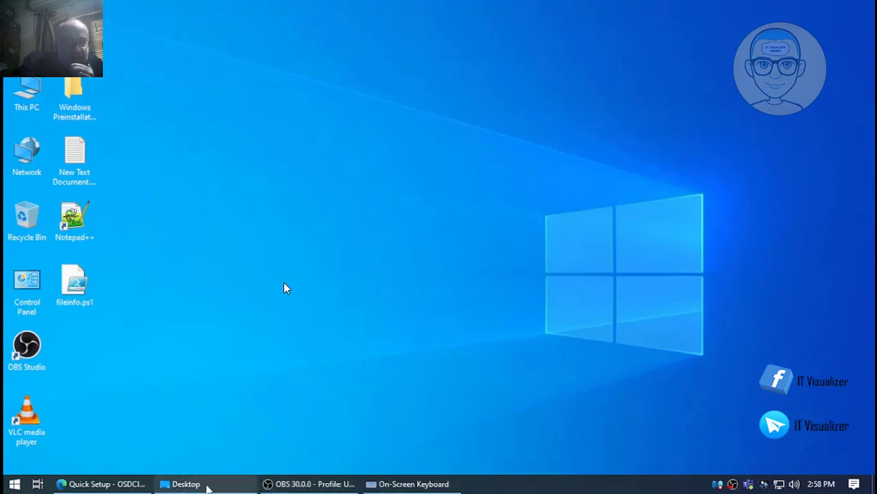
pyautogui.click(206, 486)
pyautogui.click(508, 294)
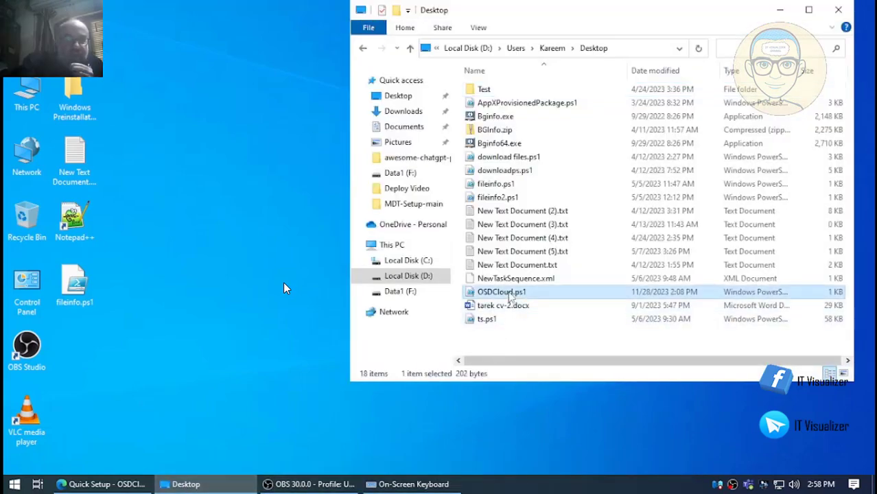
pyautogui.rightClick(510, 295)
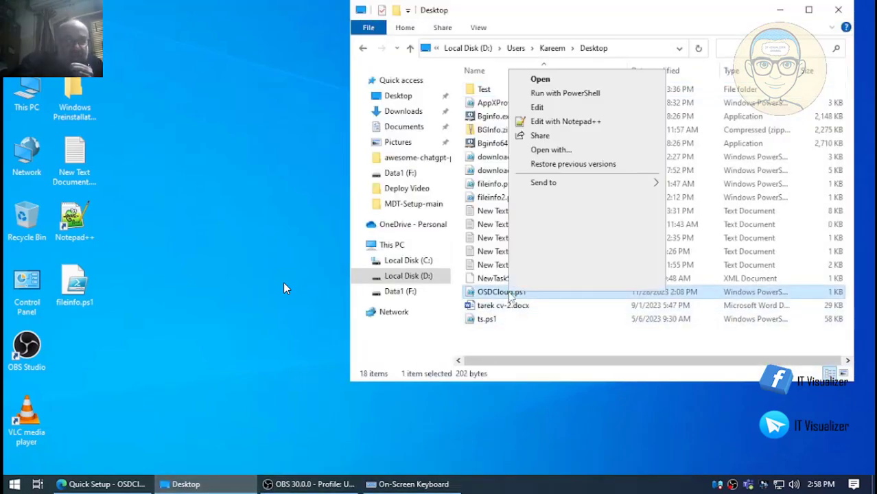
pyautogui.click(520, 214)
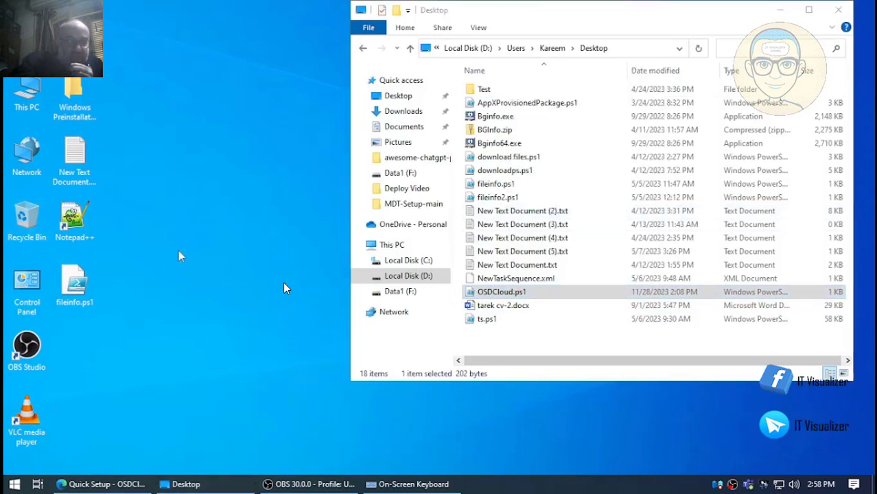
pyautogui.rightClick(173, 239)
pyautogui.click(206, 296)
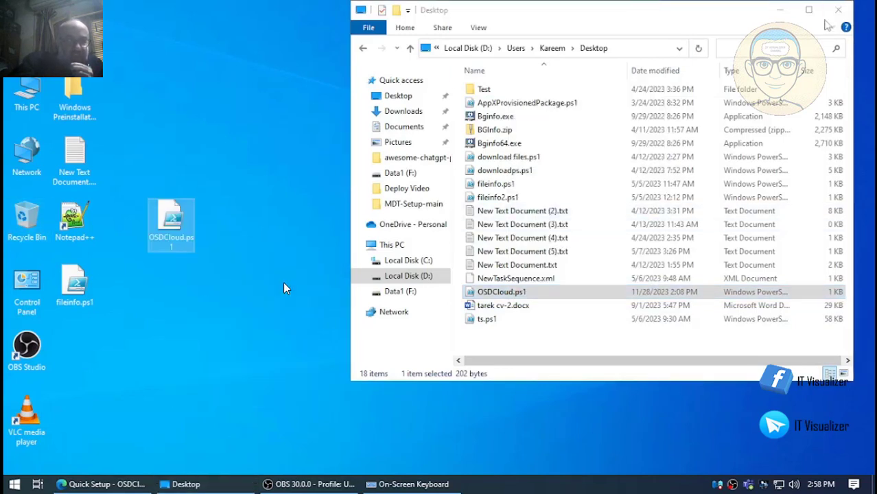
pyautogui.click(848, 12)
pyautogui.moveTo(185, 227); pyautogui.dragTo(78, 348)
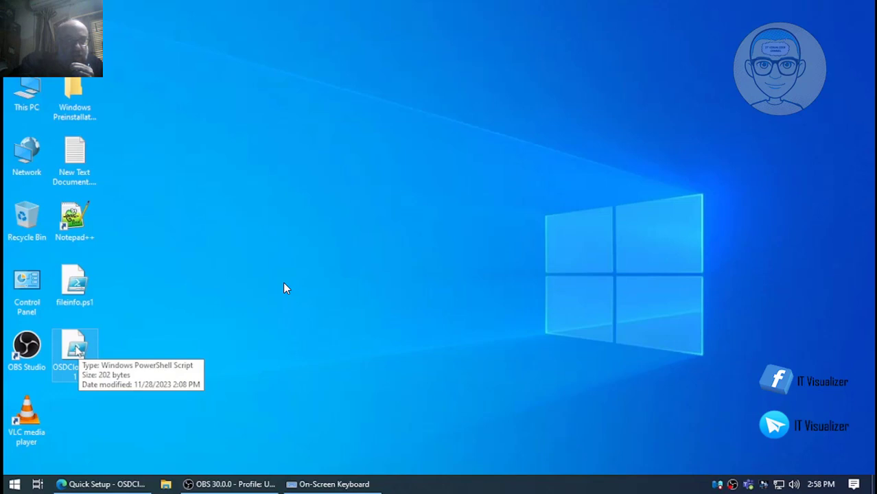
# Open OSDCloud.ps1 for editing in PowerShell ISE and copy Set-ExecutionPolicy RemoteSigned -Force from the Local Setup page in Edge.
pyautogui.rightClick(81, 342)
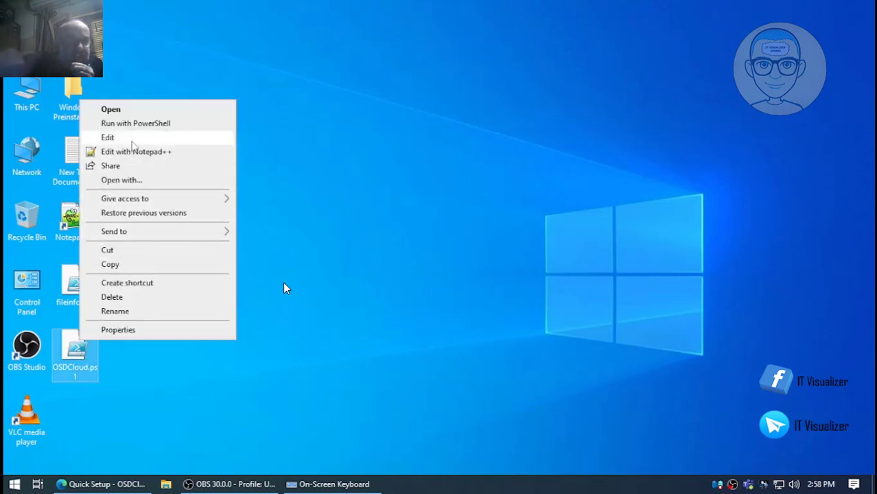
pyautogui.click(141, 149)
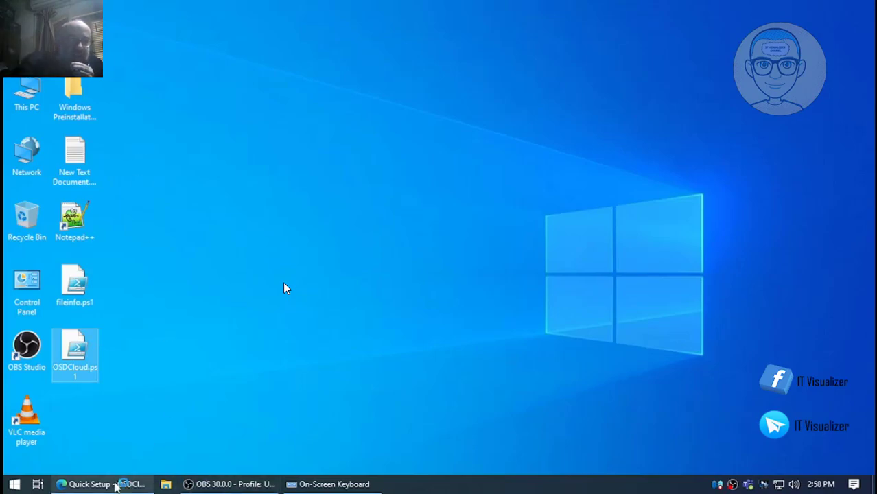
pyautogui.click(121, 481)
pyautogui.scroll(-1, 250, 424)
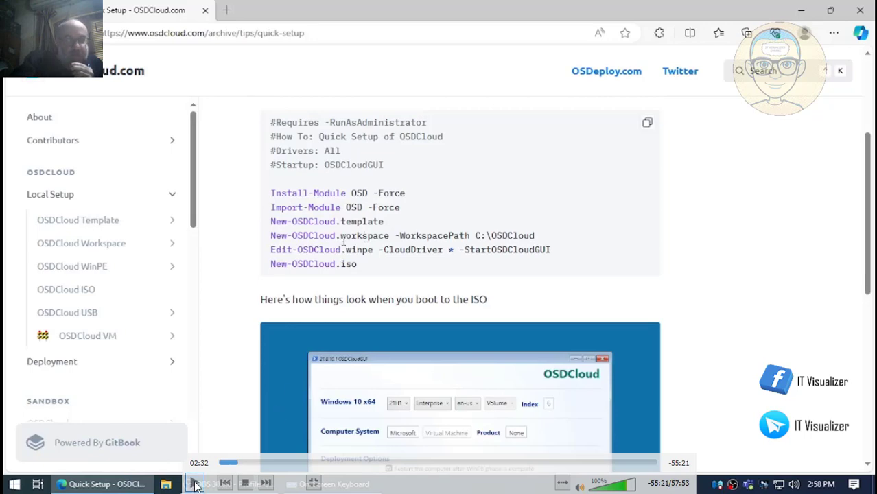
pyautogui.scroll(-3, 237, 370)
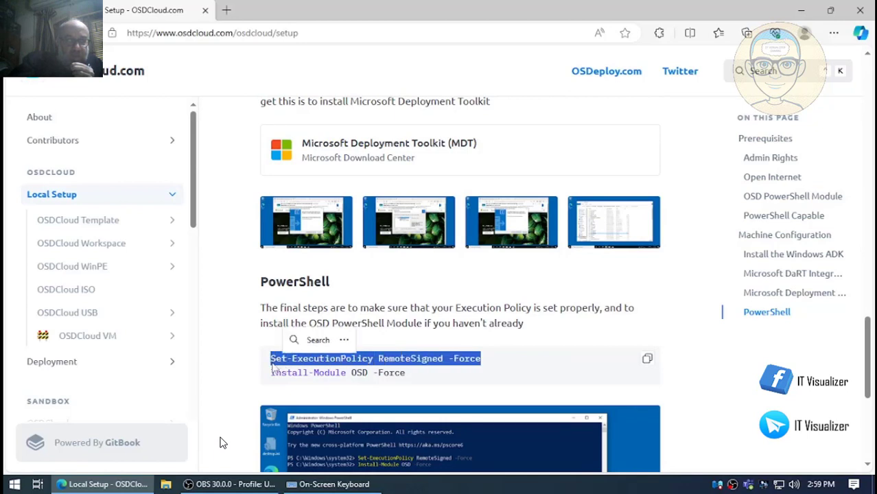
pyautogui.moveTo(248, 443)
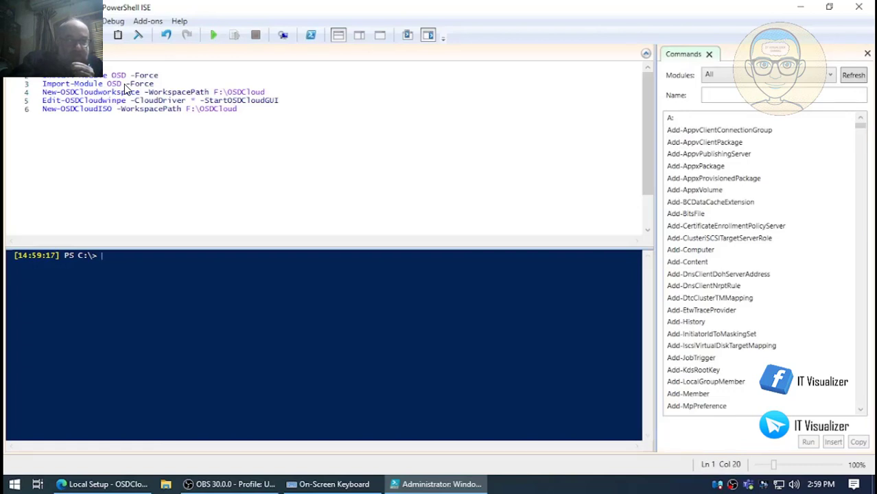
pyautogui.rightClick(125, 89)
pyautogui.click(122, 104)
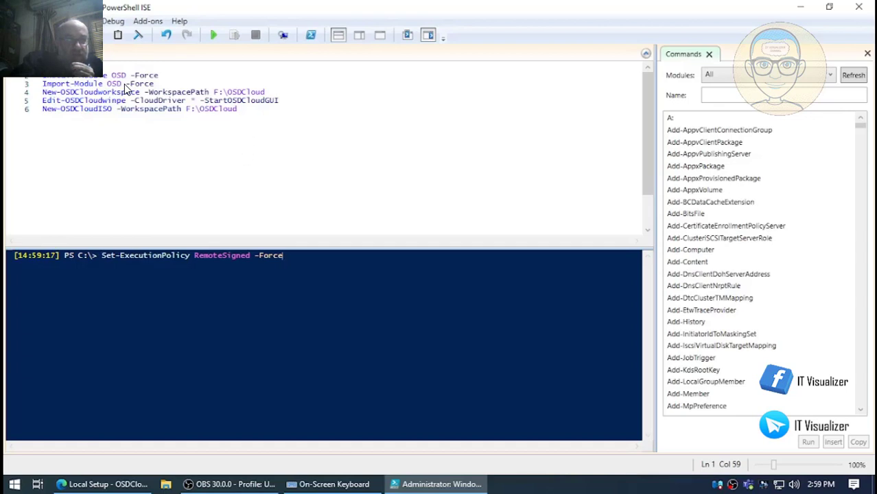
pyautogui.press('Return')
# Paste Set-ExecutionPolicy RemoteSigned -Force into line 1 of the script and clear the stray copy from the console prompt.
pyautogui.rightClick(125, 86)
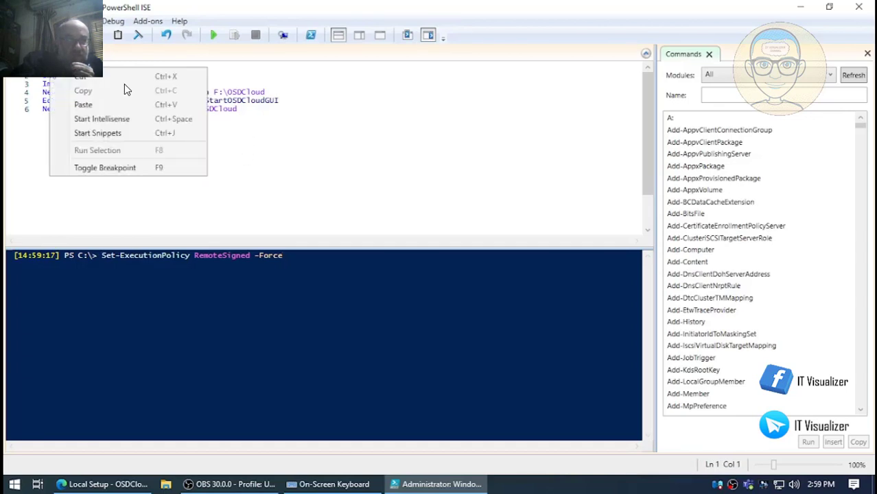
pyautogui.click(122, 104)
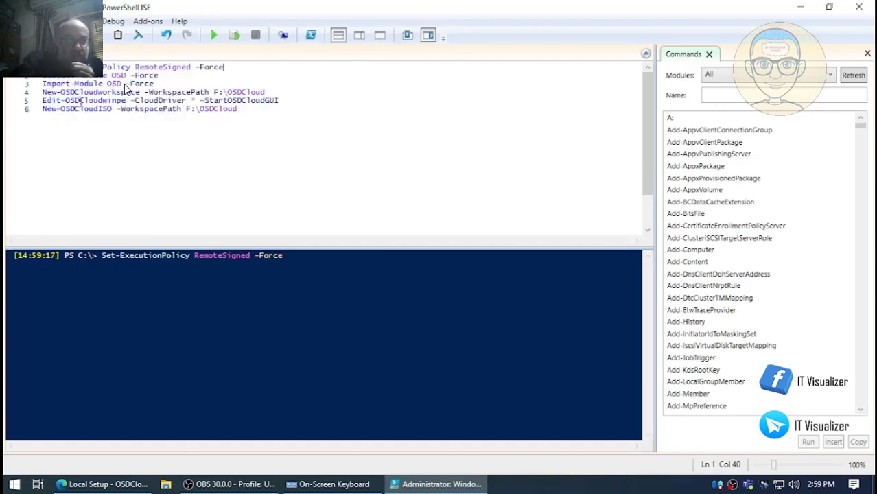
pyautogui.click(289, 261)
pyautogui.press('BackSpace')
pyautogui.press('BackSpace')
pyautogui.press('BackSpace')
pyautogui.press('BackSpace')
pyautogui.press('BackSpace')
pyautogui.press('BackSpace')
pyautogui.press('BackSpace')
pyautogui.press('BackSpace')
pyautogui.press('BackSpace')
pyautogui.press('BackSpace')
pyautogui.press('BackSpace')
pyautogui.press('BackSpace')
pyautogui.press('BackSpace')
pyautogui.press('BackSpace')
pyautogui.press('BackSpace')
pyautogui.press('BackSpace')
pyautogui.press('BackSpace')
pyautogui.press('BackSpace')
pyautogui.press('BackSpace')
pyautogui.press('BackSpace')
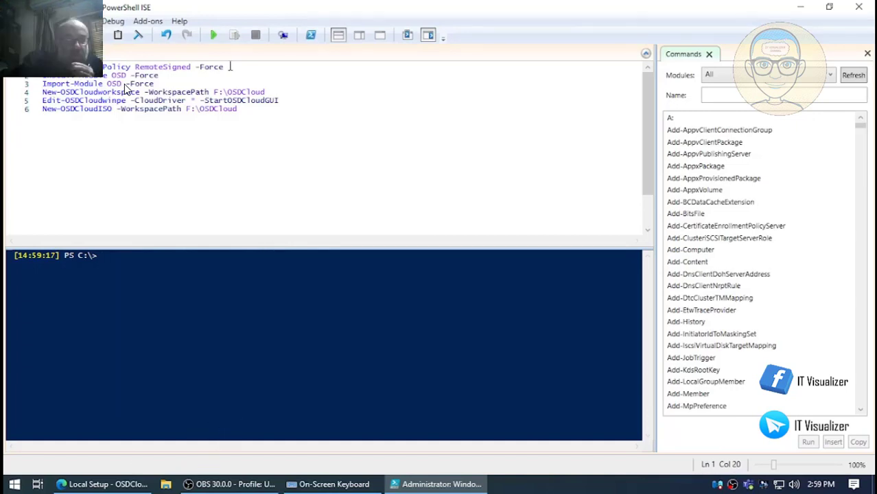
# Run only the Set-ExecutionPolicy RemoteSigned -Force line of the script, followed by only the Install-Module OSD -Force line.
pyautogui.moveTo(225, 67); pyautogui.dragTo(48, 66)
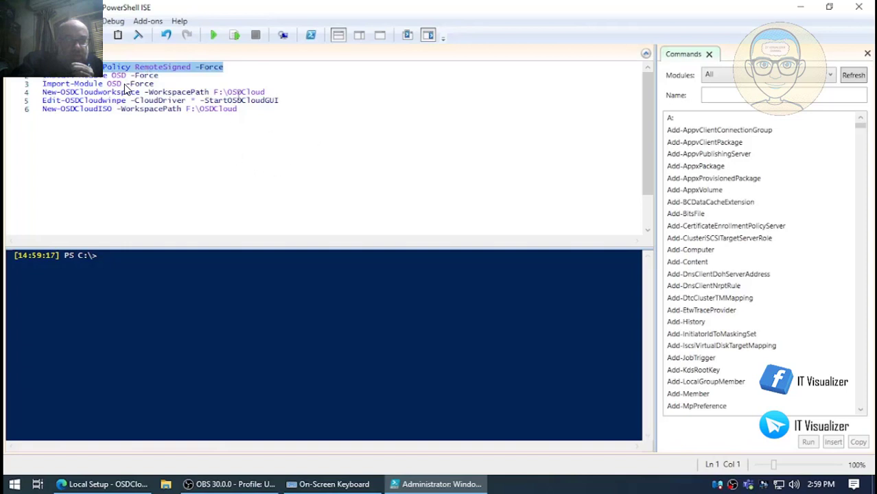
pyautogui.click(235, 35)
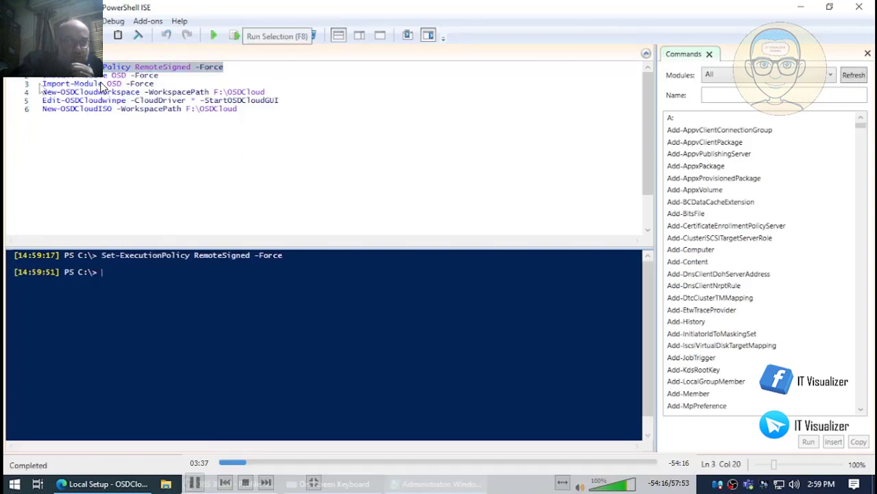
pyautogui.press('Down')
pyautogui.hotkey('shift', 'End')
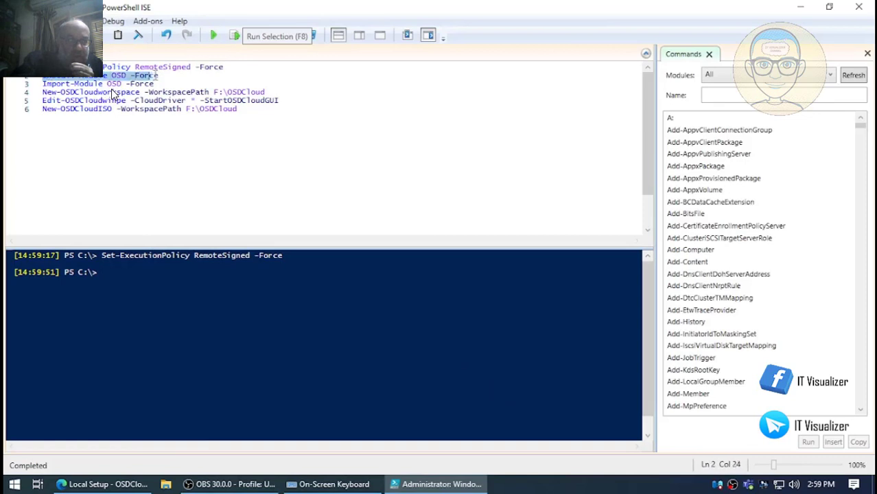
pyautogui.click(235, 35)
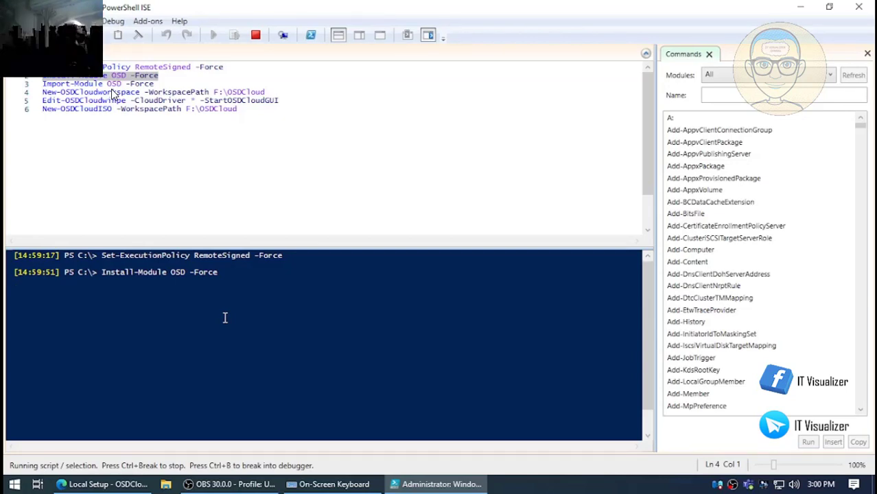
# Change the workspace path to F:\OSDCloud2 in both the New-OSDCloudworkspace and New-OSDCloudISO lines of the script.
pyautogui.click(802, 7)
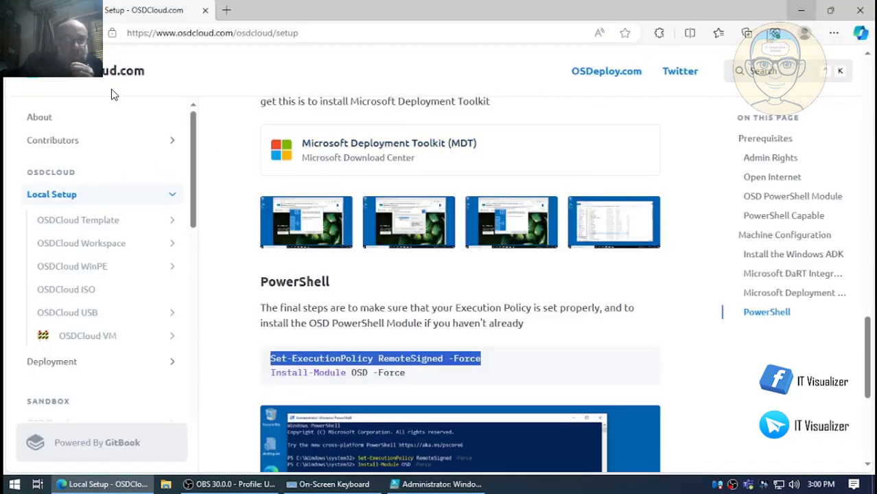
pyautogui.click(425, 484)
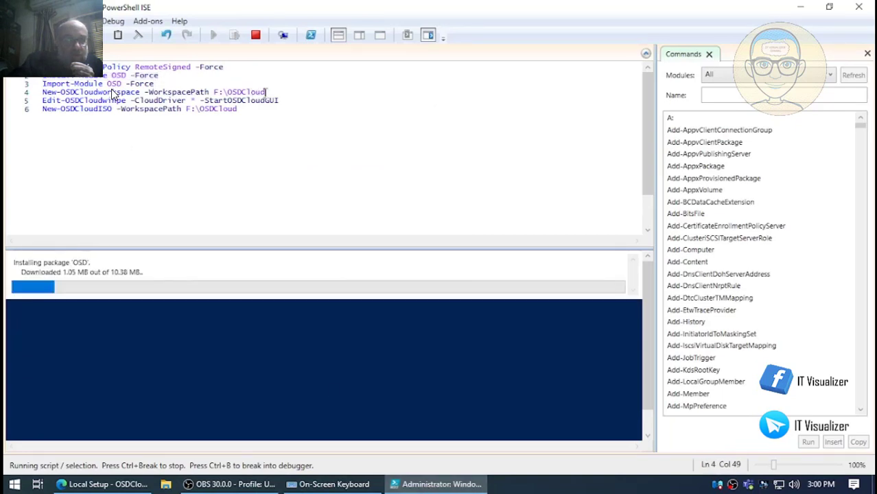
pyautogui.write('2')
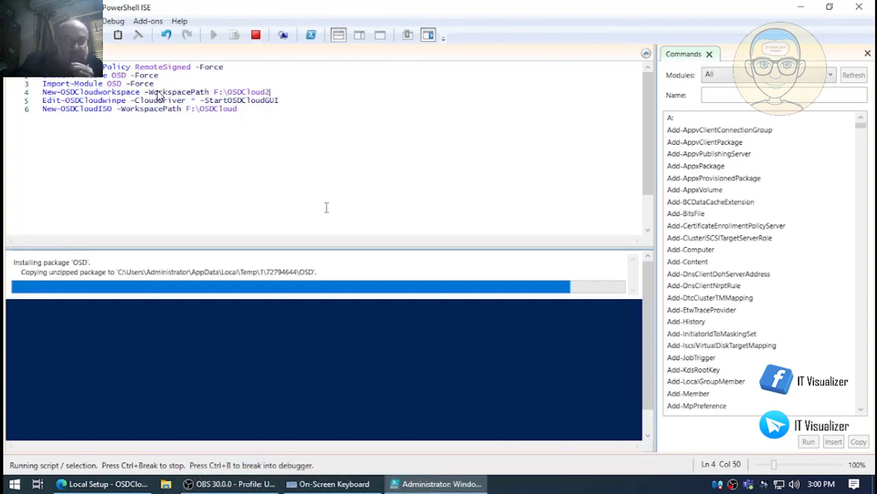
pyautogui.click(237, 101)
pyautogui.write('2')
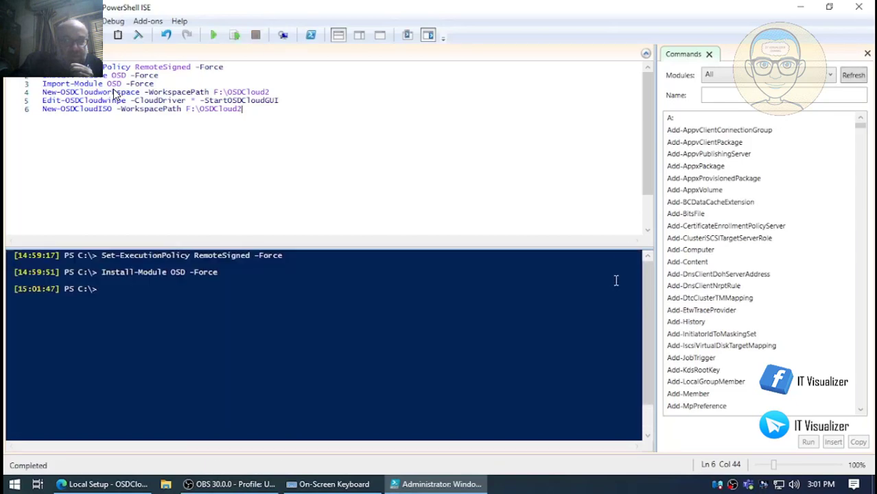
pyautogui.click(99, 289)
pyautogui.click(221, 484)
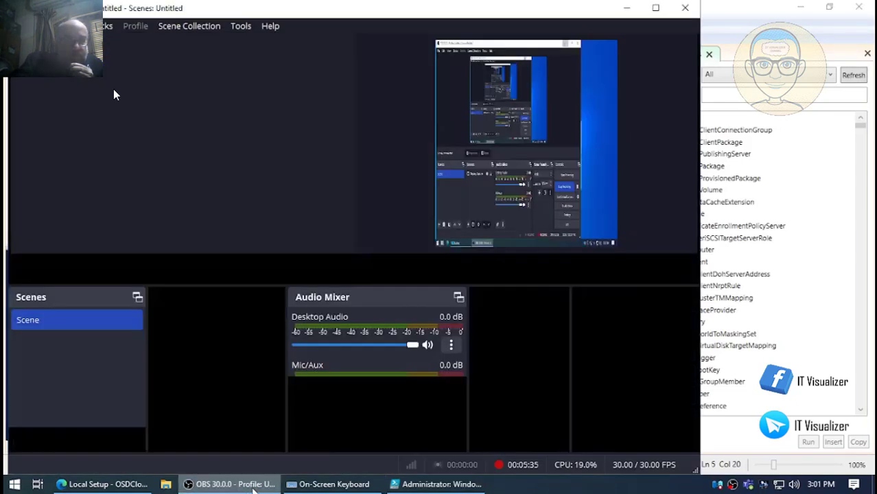
pyautogui.click(626, 8)
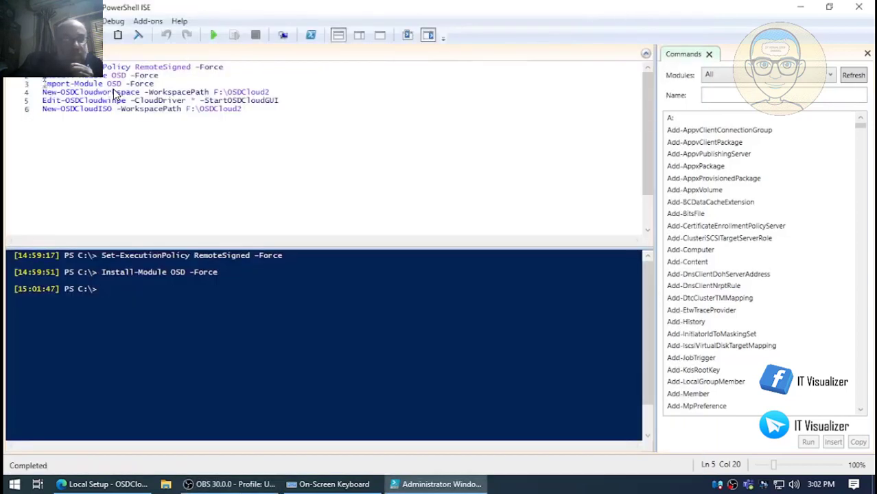
# Run only the Import-Module OSD -Force line, followed by only the New-OSDCloudworkspace -WorkspacePath F:\OSDCloud2 line.
pyautogui.press('Up')
pyautogui.press('Up')
pyautogui.press('Home')
pyautogui.hotkey('shift', 'End')
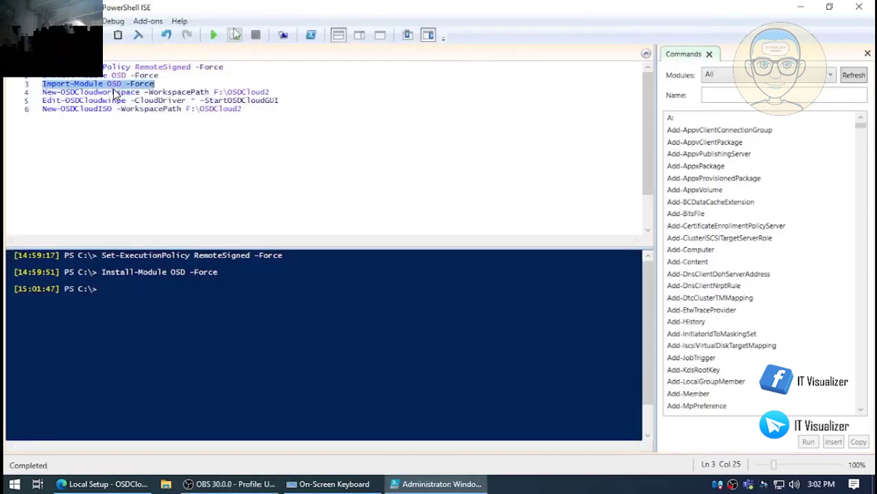
pyautogui.click(234, 35)
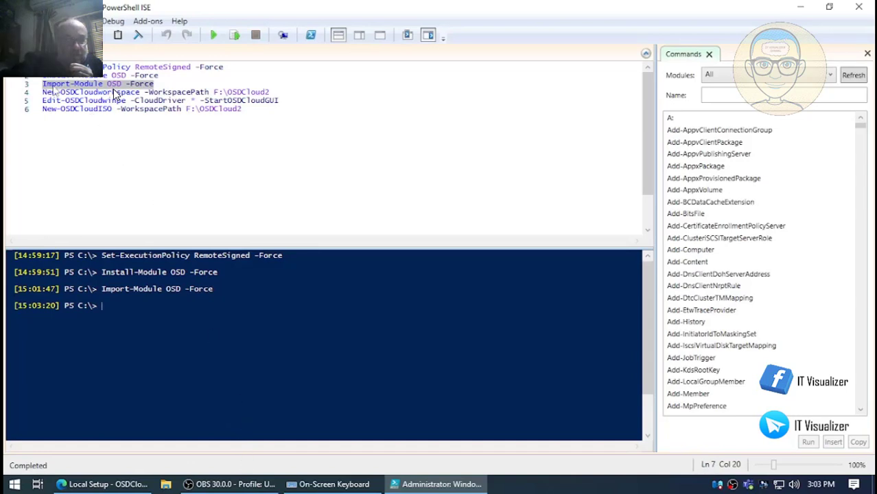
pyautogui.moveTo(42, 92); pyautogui.dragTo(270, 92)
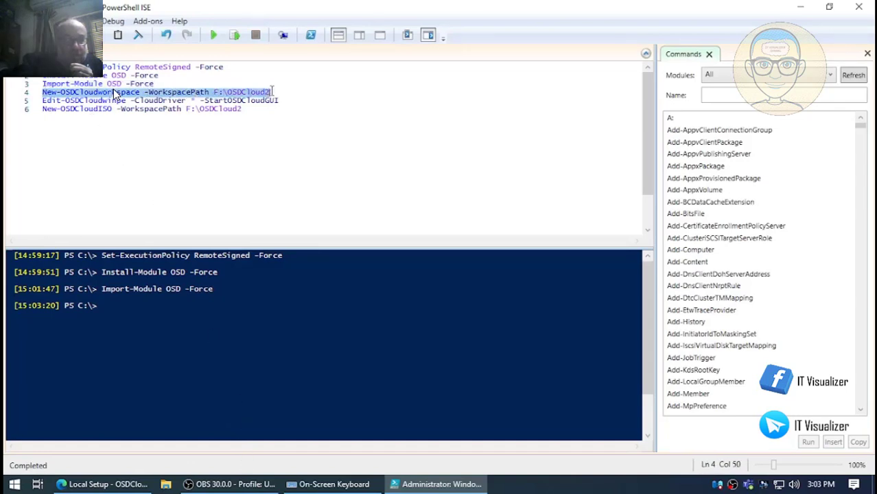
pyautogui.click(234, 36)
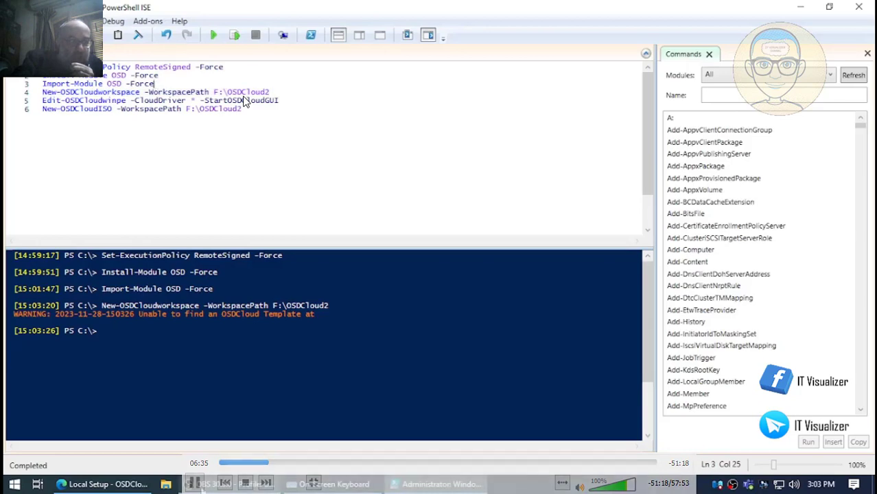
# Switch to Edge, dismiss the search notice and open the Quick Setup page from the site search for "quick".
pyautogui.hotkey('alt', 'Tab')
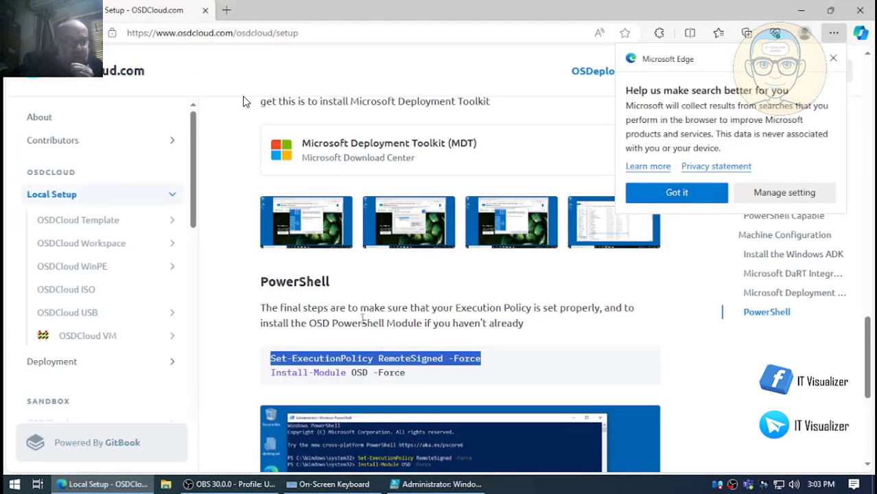
pyautogui.scroll(6, 363, 318)
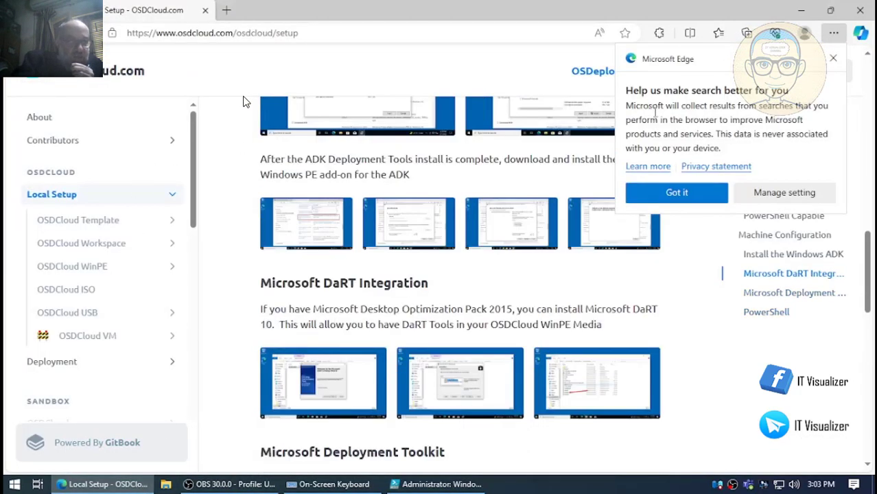
pyautogui.press('Escape')
pyautogui.hotkey('ctrl', 'k')
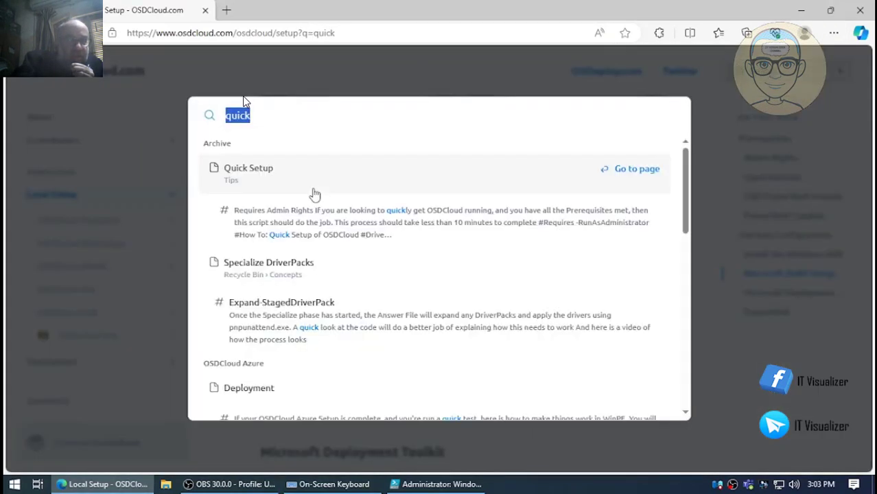
pyautogui.click(273, 177)
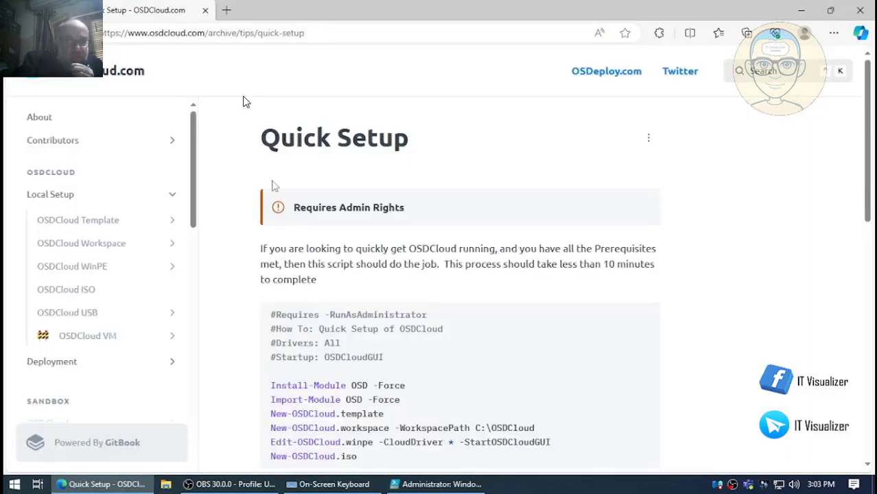
pyautogui.scroll(-1, 305, 225)
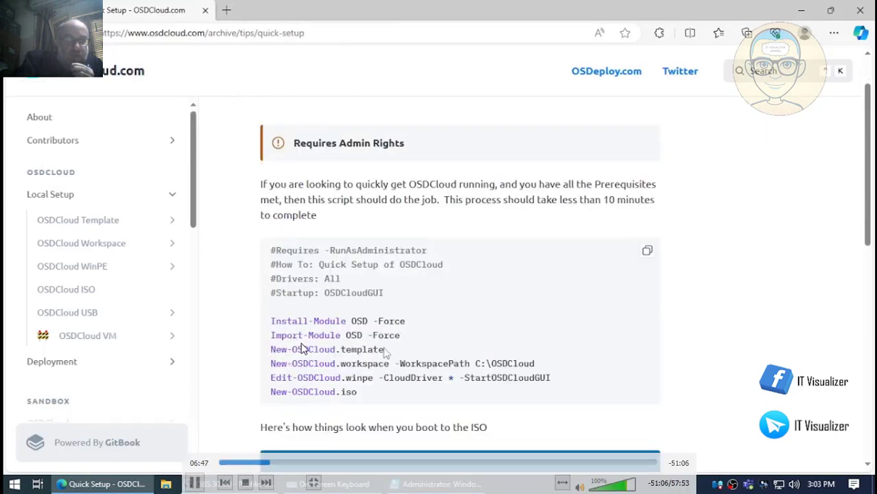
# Copy the New-OSDCloud.template command from the Quick Setup code block.
pyautogui.moveTo(384, 349); pyautogui.dragTo(275, 343)
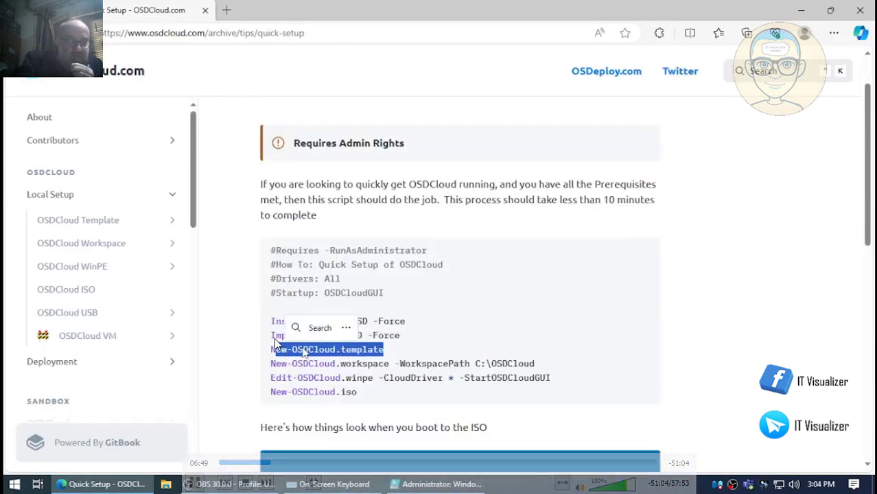
pyautogui.click(274, 343)
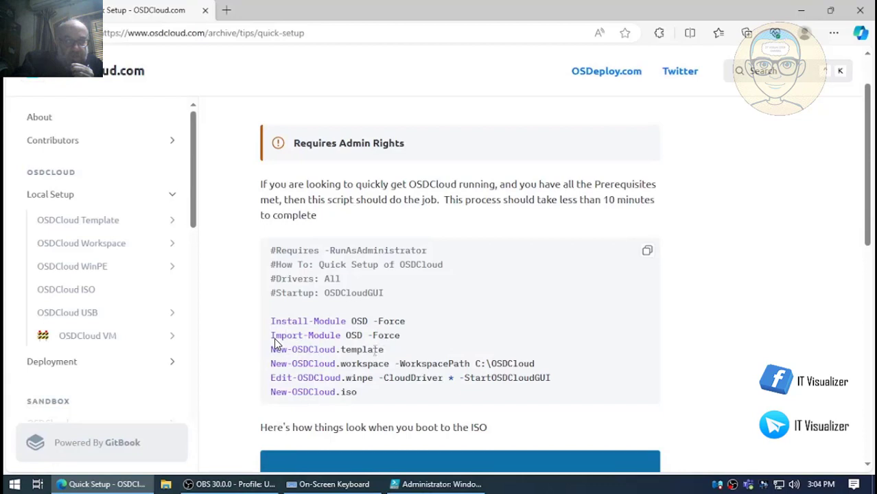
pyautogui.moveTo(384, 352); pyautogui.dragTo(275, 343)
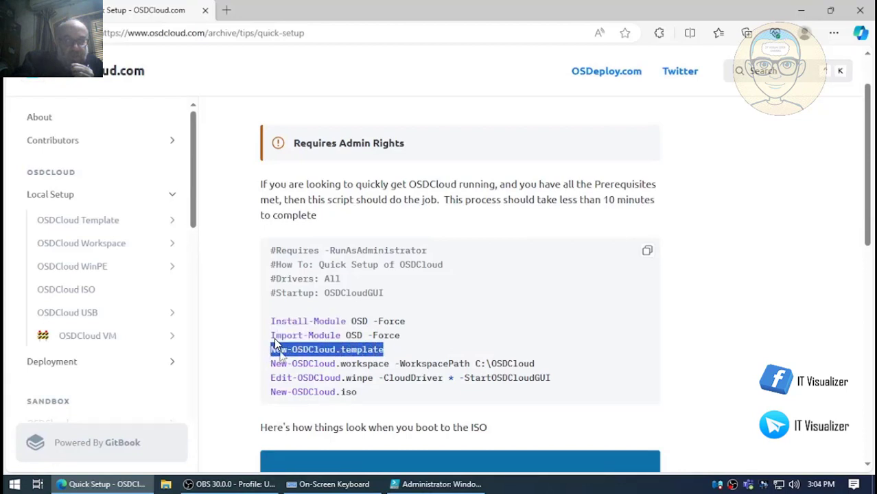
pyautogui.rightClick(275, 343)
pyautogui.click(317, 74)
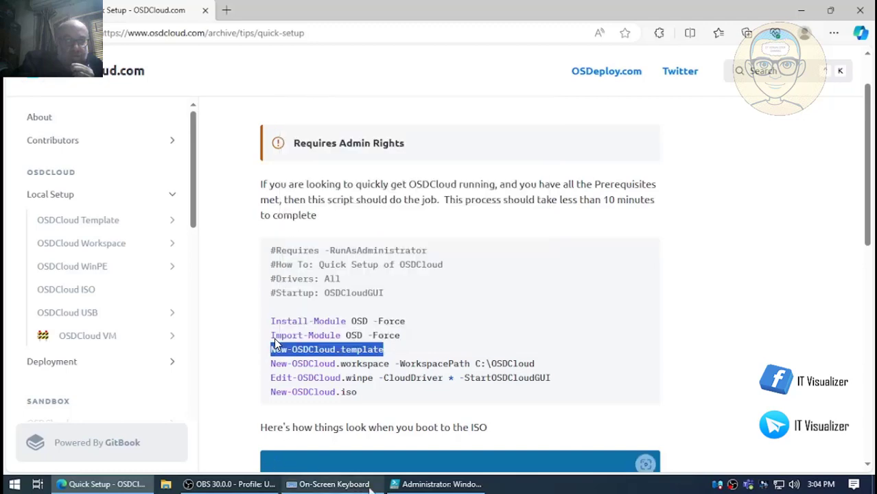
# Switch back to PowerShell ISE and paste New-OSDCloud.template on a new line 4, below Import-Module OSD -Force.
pyautogui.click(439, 483)
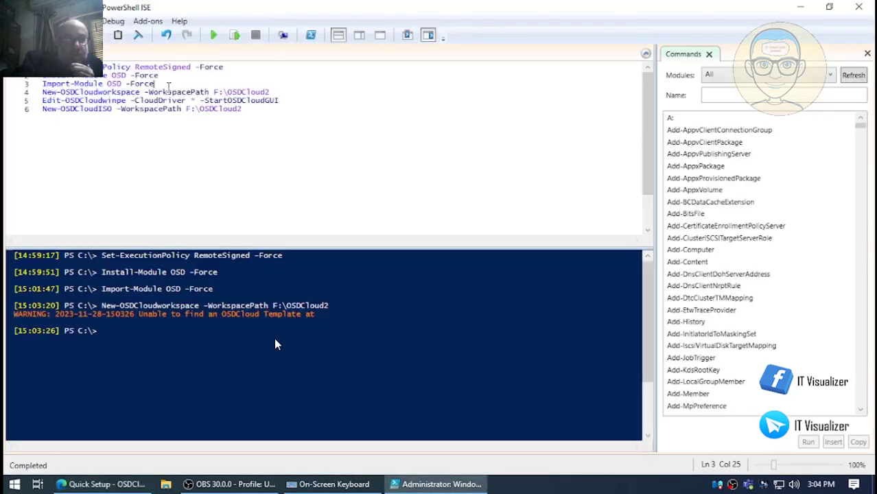
pyautogui.click(124, 485)
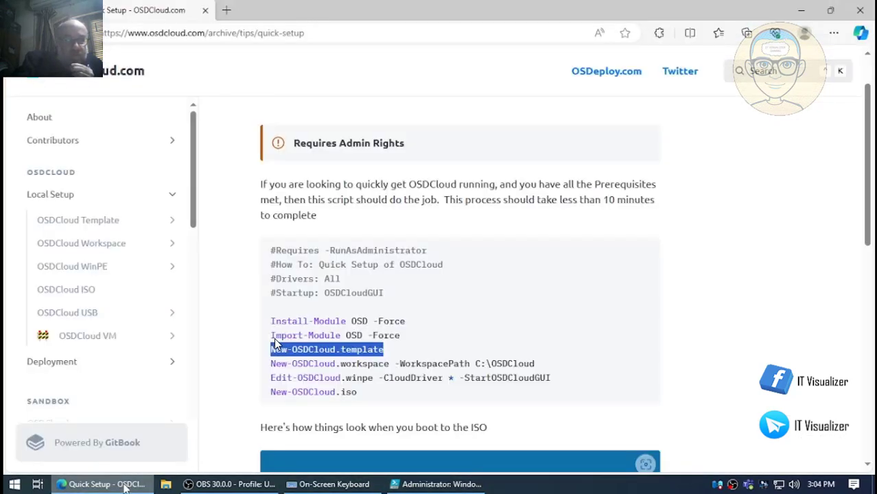
pyautogui.hotkey('alt', 'Tab')
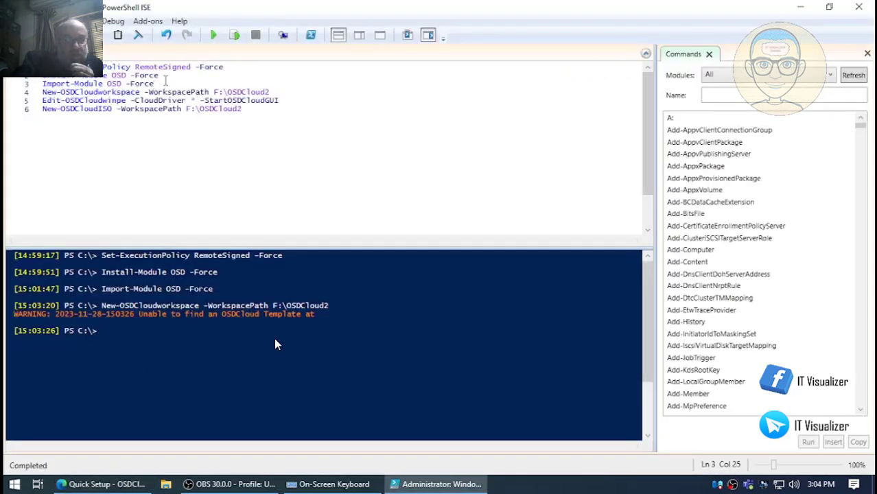
pyautogui.press('Return')
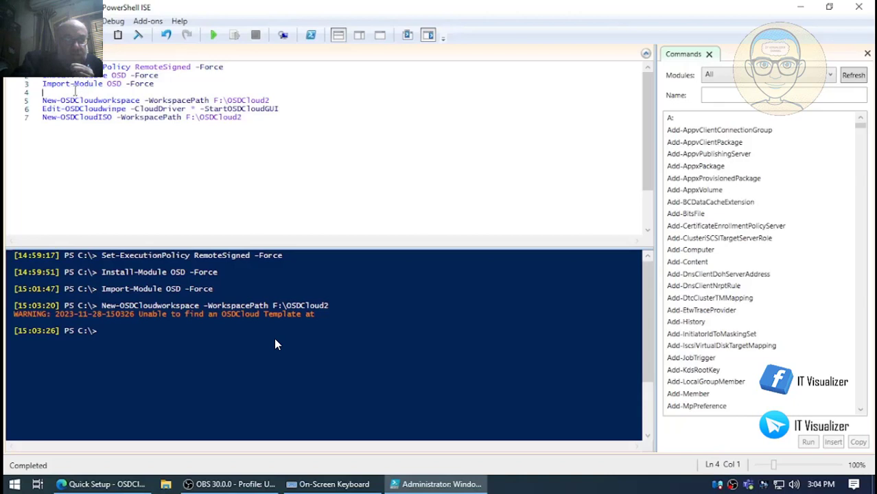
pyautogui.rightClick(75, 89)
pyautogui.click(110, 125)
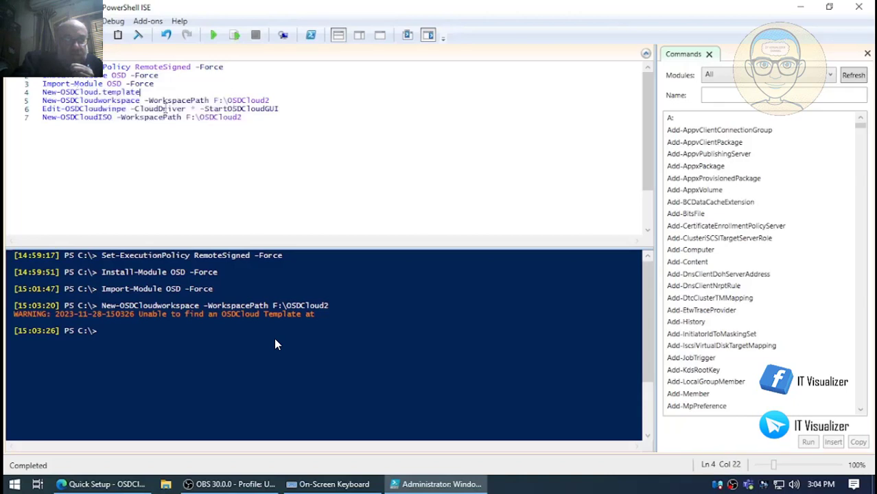
# Try to run only the New-OSDCloud.template line of the script.
pyautogui.moveTo(141, 92); pyautogui.dragTo(42, 84)
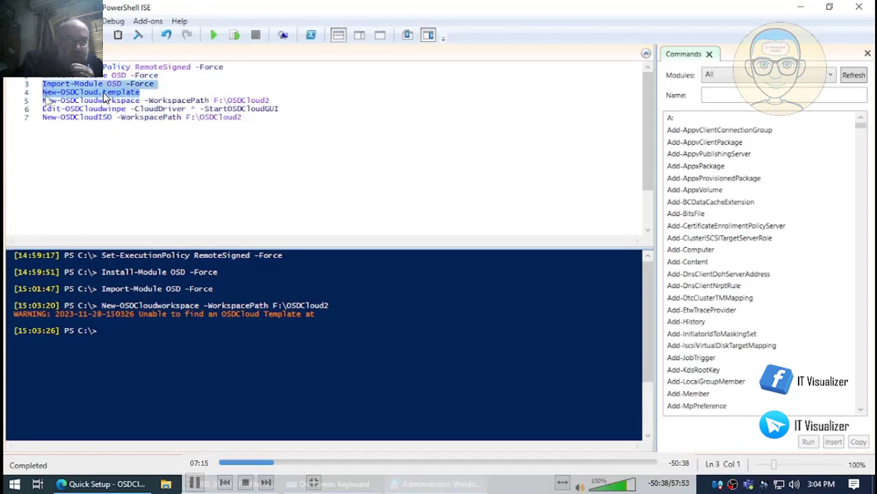
pyautogui.click(46, 92)
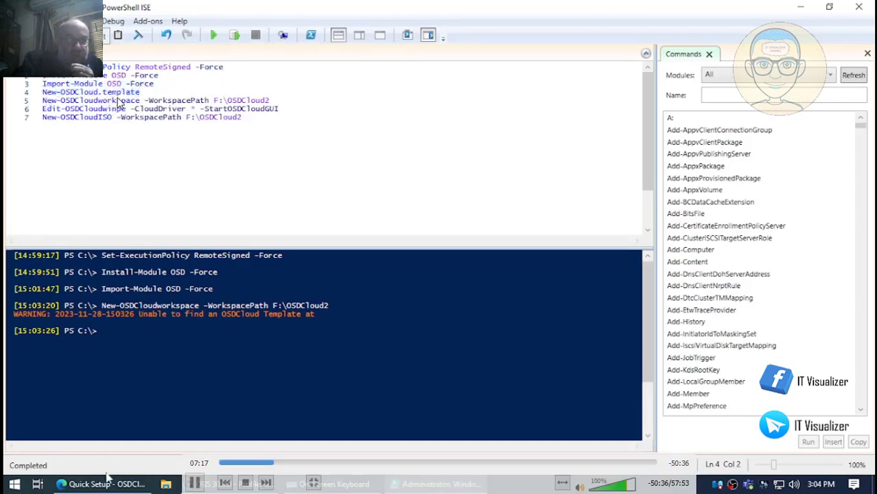
pyautogui.click(109, 484)
pyautogui.hotkey('alt', 'Tab')
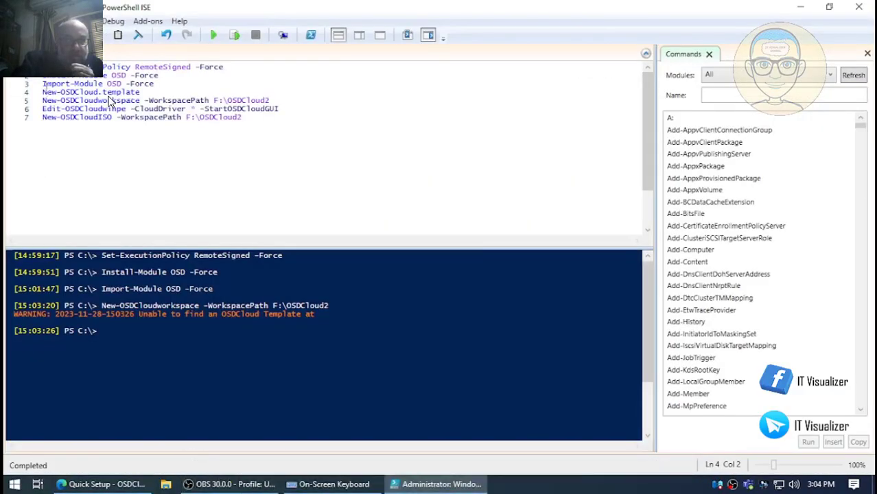
pyautogui.hotkey('shift', 'End')
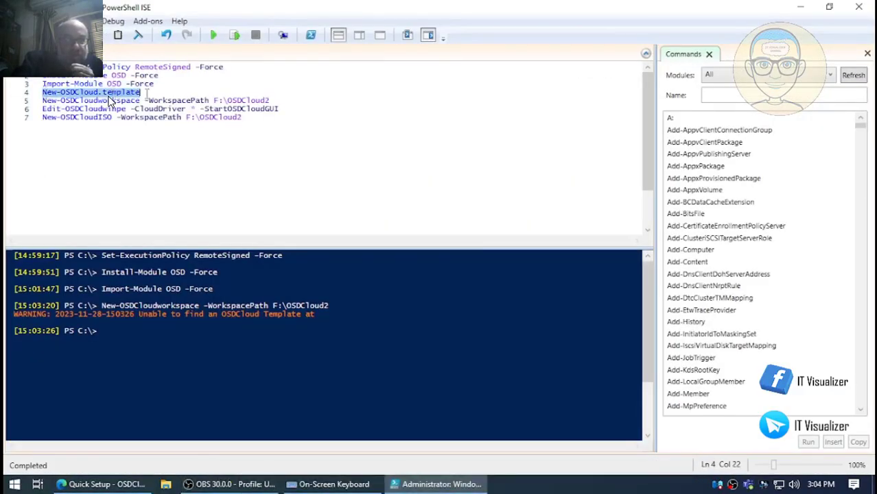
pyautogui.click(235, 36)
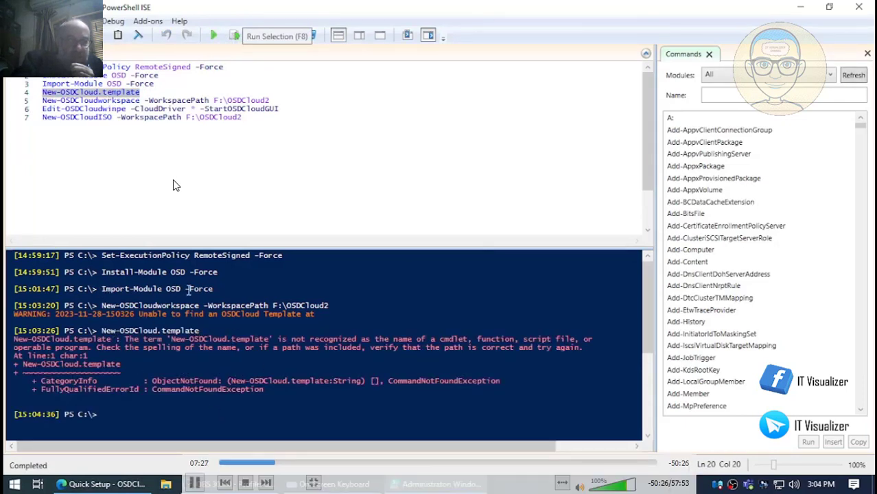
# Remove the dot from the template command so line 4 reads New-OSDCloudtemplate, and run only that line.
pyautogui.click(212, 289)
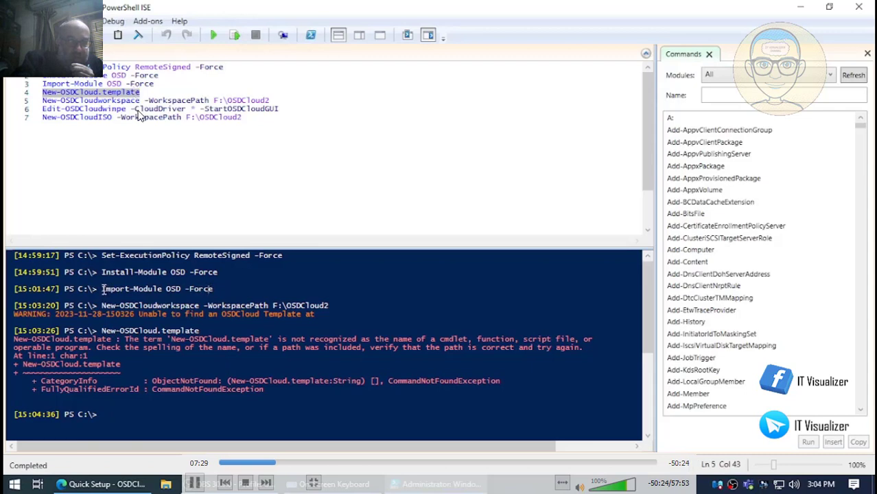
pyautogui.moveTo(102, 288); pyautogui.dragTo(217, 289)
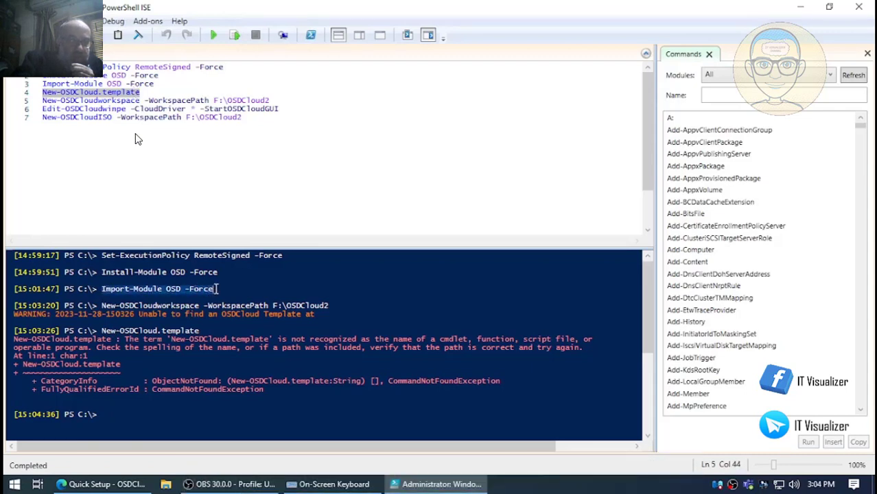
pyautogui.click(103, 93)
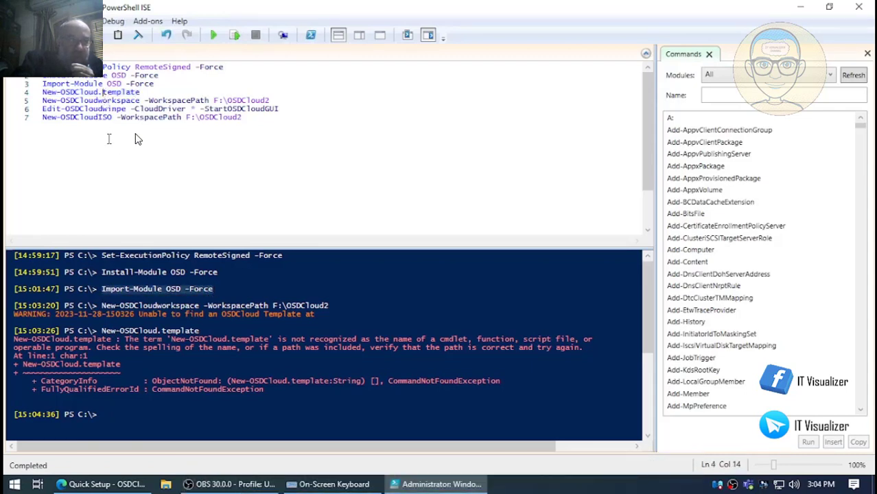
pyautogui.press('BackSpace')
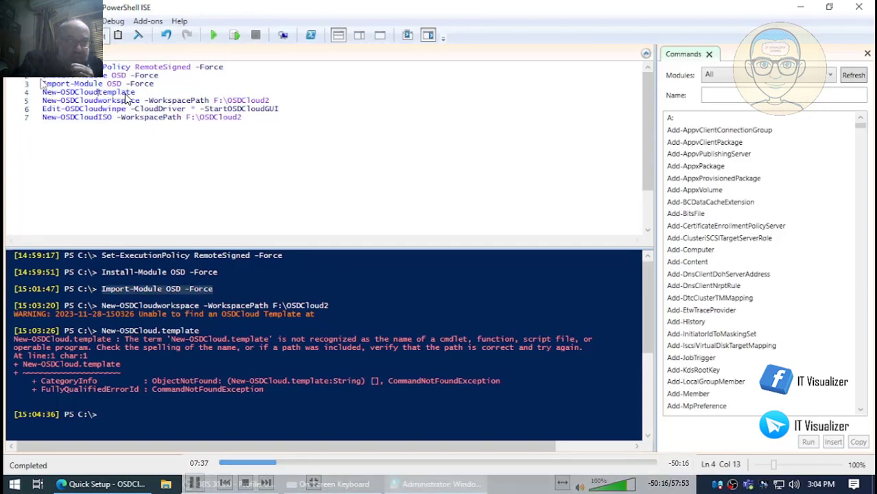
pyautogui.press('Home')
pyautogui.press('Right')
pyautogui.press('Home')
pyautogui.hotkey('shift', 'End')
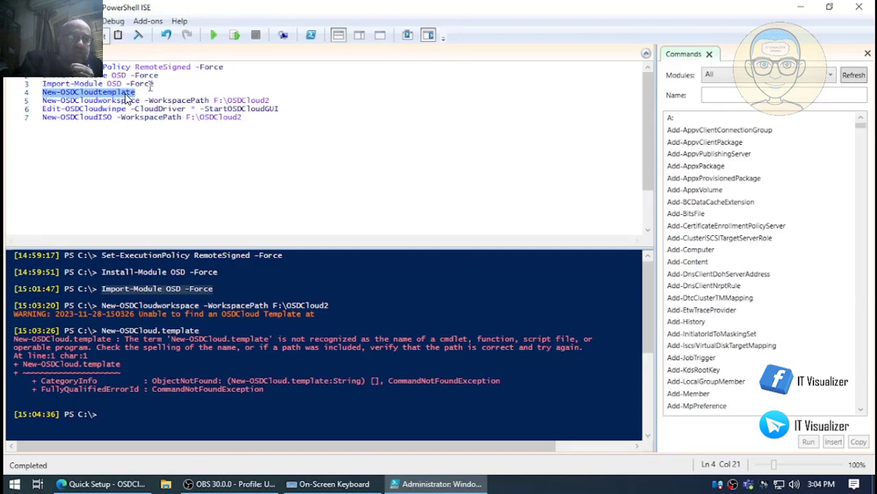
pyautogui.click(234, 35)
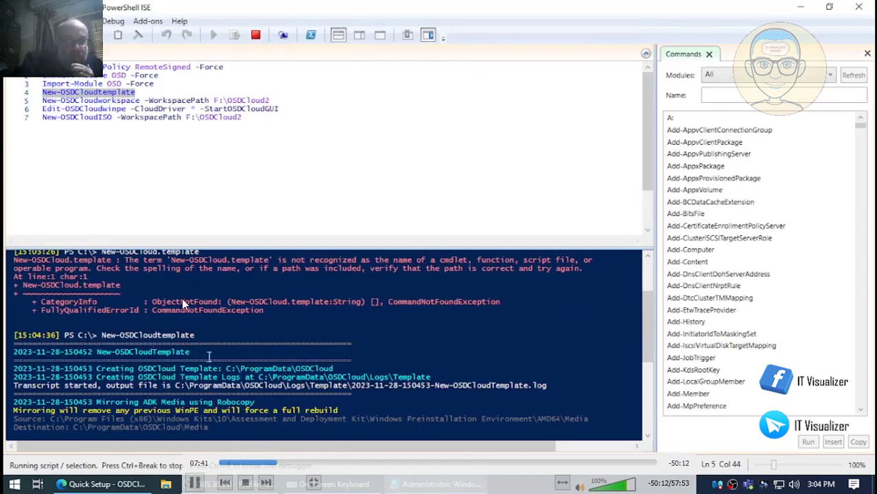
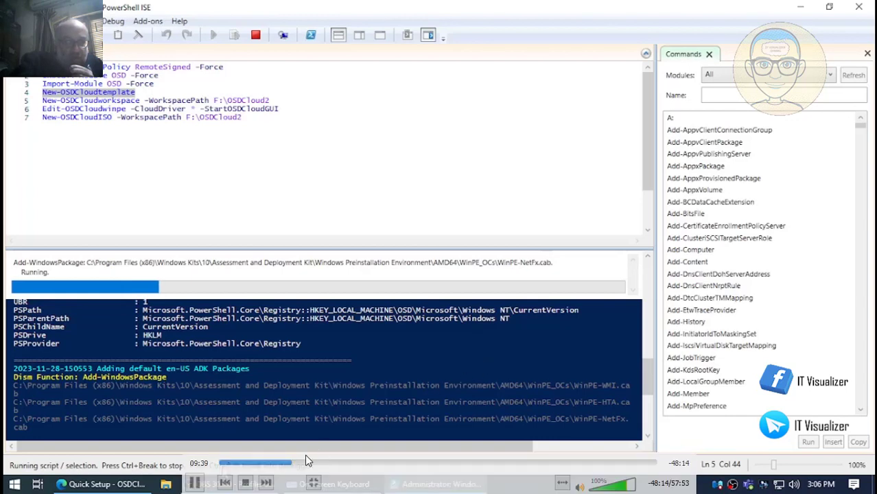
# Skip the recorded demonstration forward to about 18:29, through the WinPE package and image-saving stages of the New-OSDCloudtemplate run.
pyautogui.moveTo(294, 465); pyautogui.dragTo(305, 466)
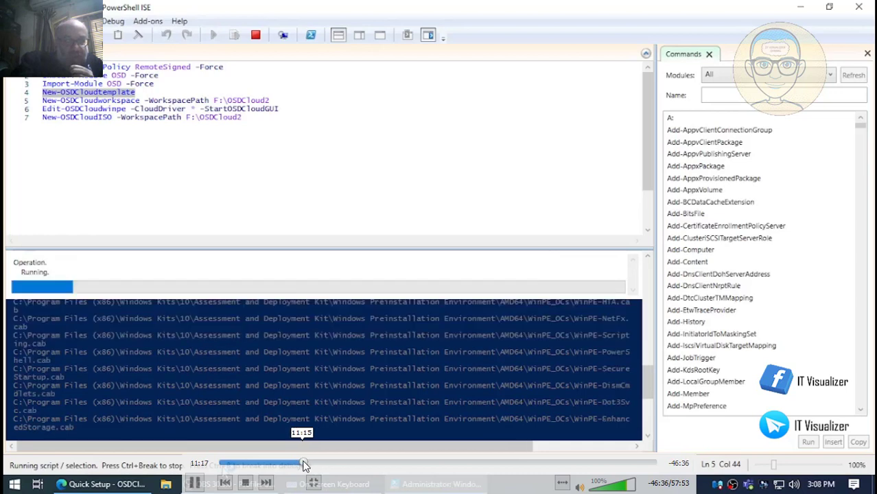
pyautogui.moveTo(308, 466); pyautogui.dragTo(321, 465)
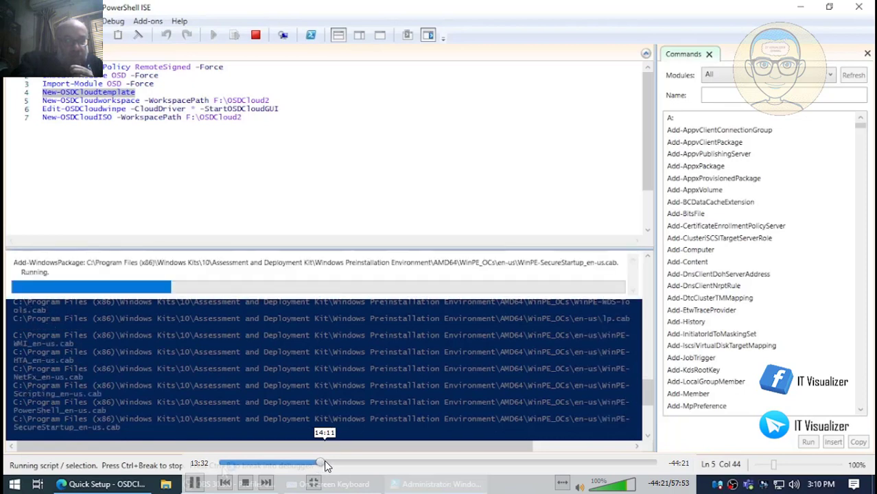
pyautogui.click(328, 465)
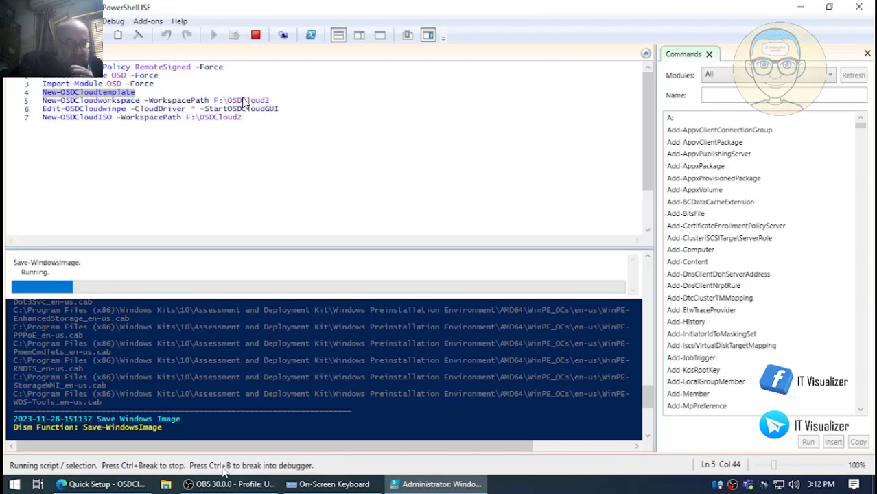
pyautogui.moveTo(299, 283)
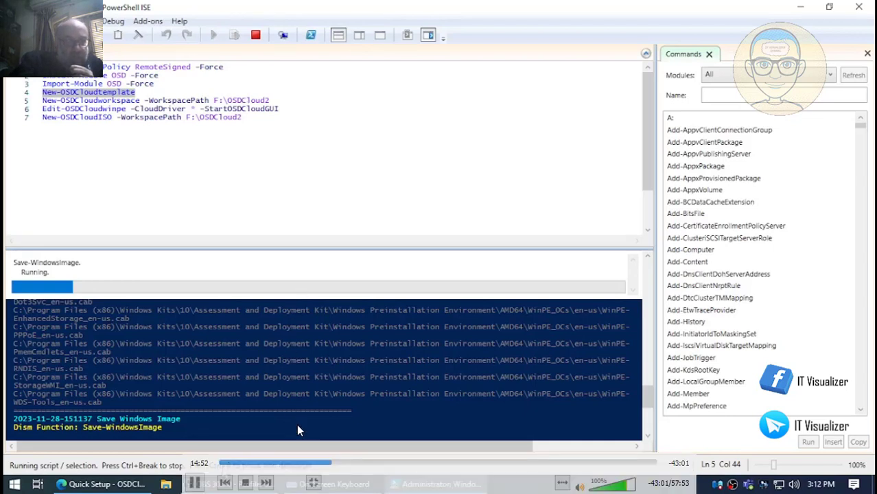
pyautogui.click(335, 464)
pyautogui.click(346, 464)
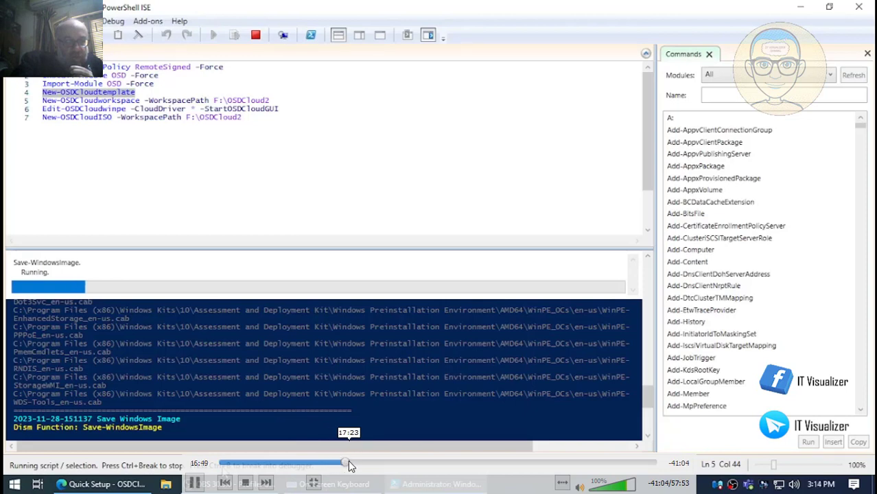
pyautogui.click(354, 464)
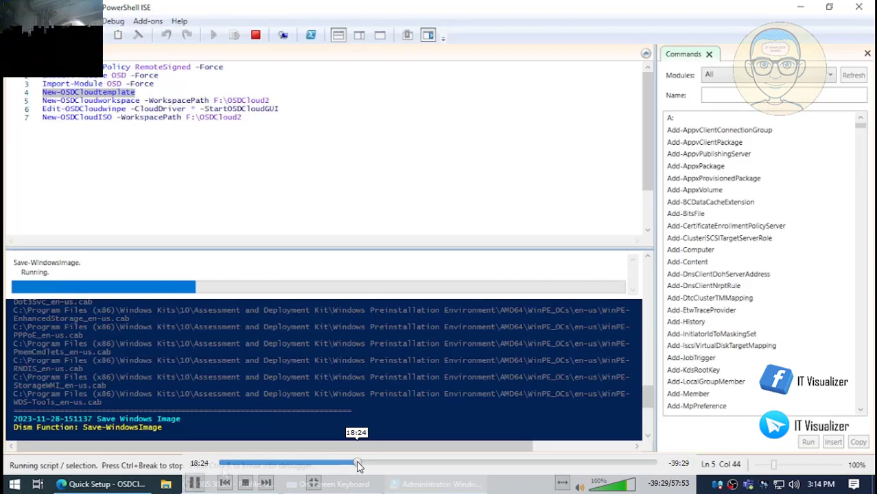
pyautogui.click(354, 464)
pyautogui.click(355, 464)
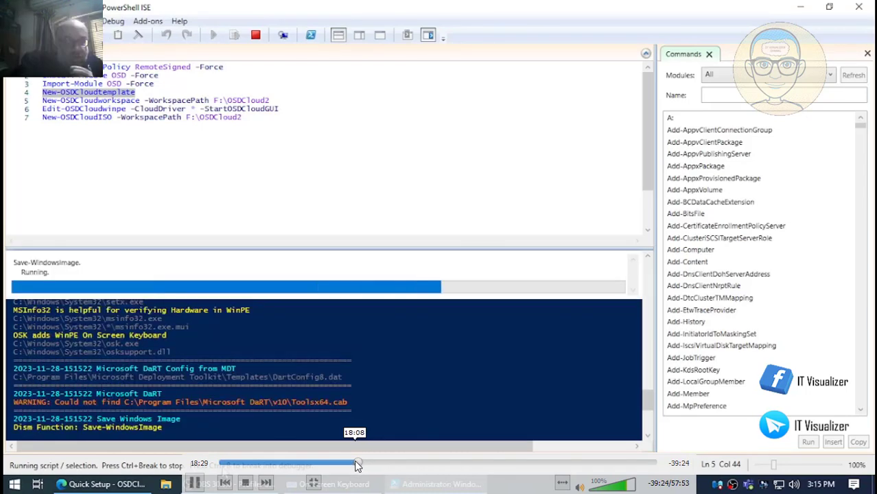
pyautogui.click(355, 464)
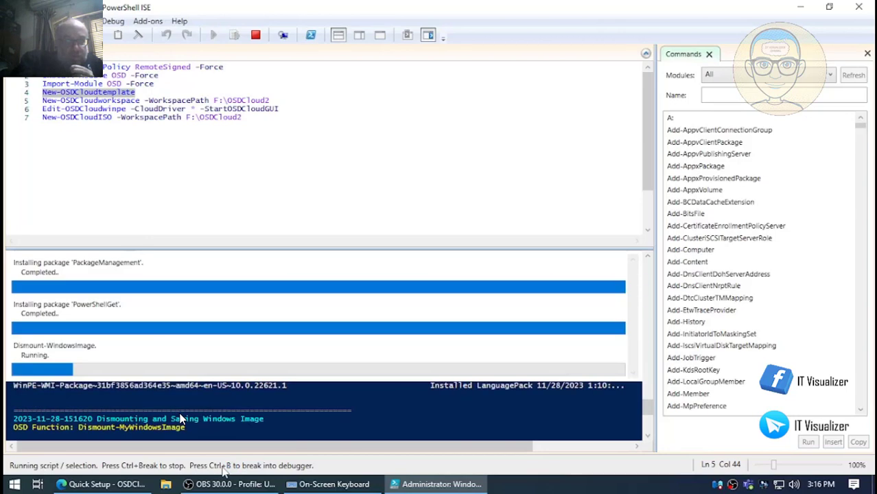
# Skip the playback ahead from the image dismounting stage to the end of the New-OSDCloudtemplate run.
pyautogui.moveTo(120, 454)
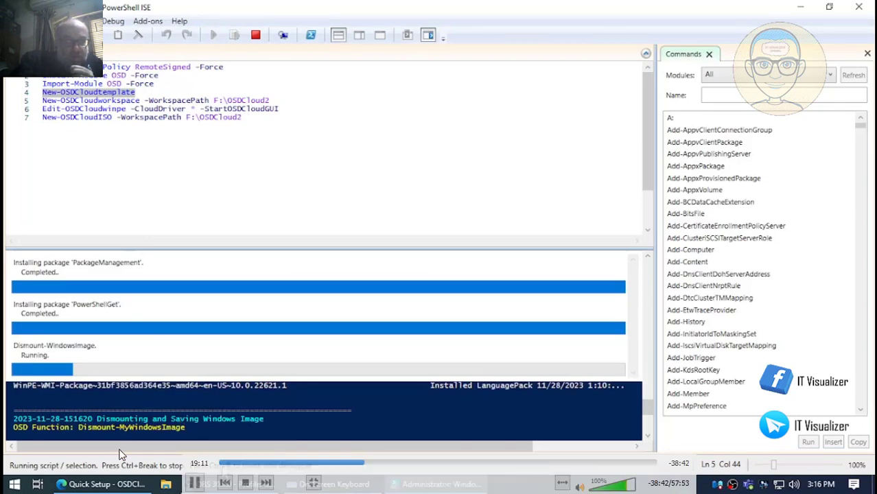
pyautogui.click(370, 461)
pyautogui.click(373, 464)
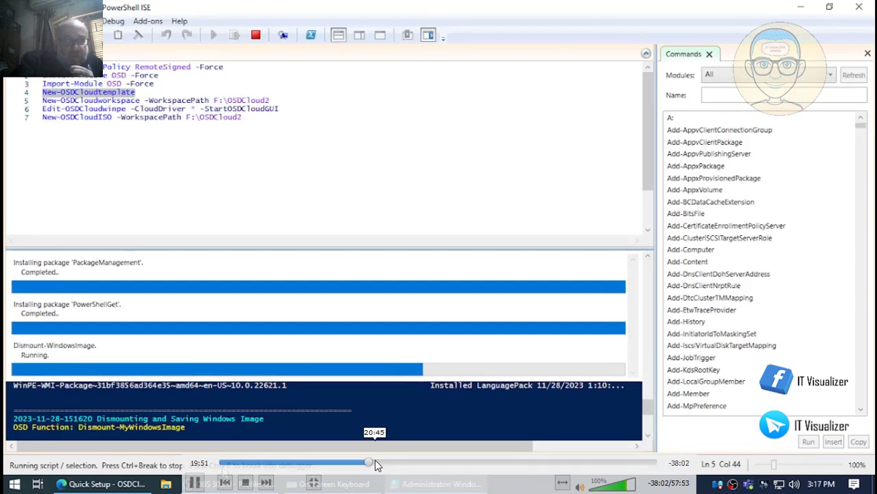
pyautogui.click(376, 465)
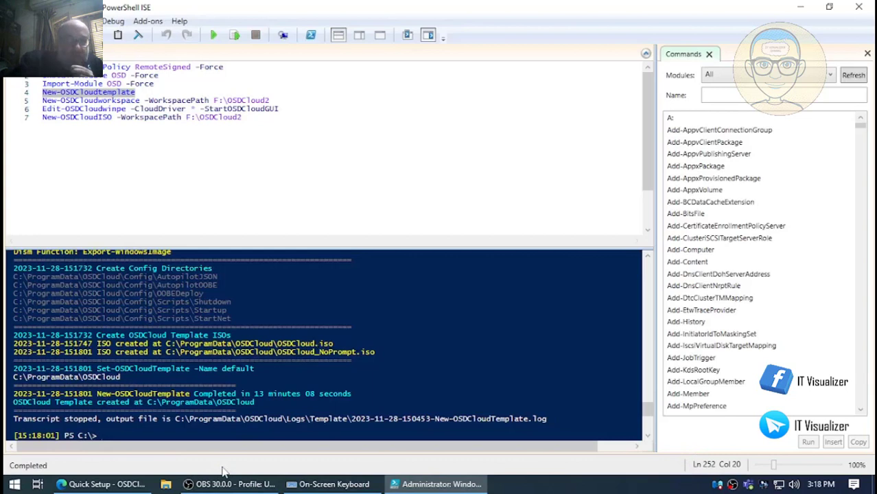
# Pause the playback at 20:54, then resume it and review the template's console output and the remaining script lines.
pyautogui.moveTo(256, 476)
pyautogui.click(196, 484)
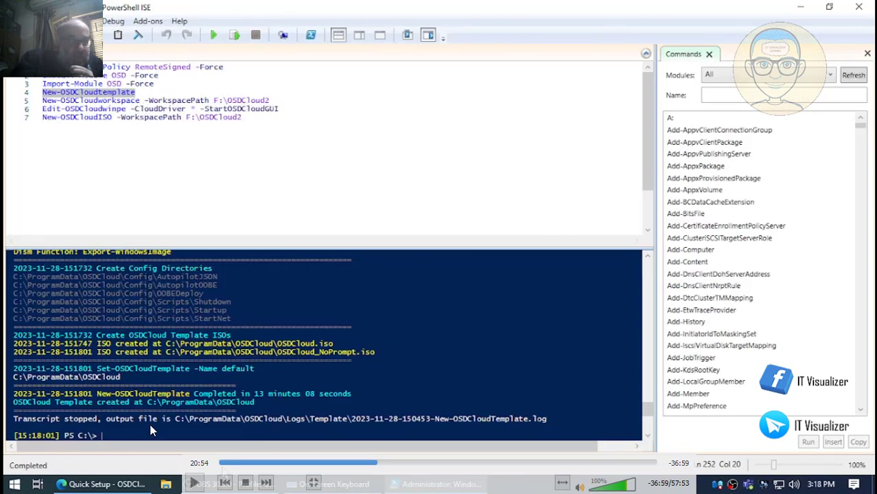
pyautogui.click(195, 483)
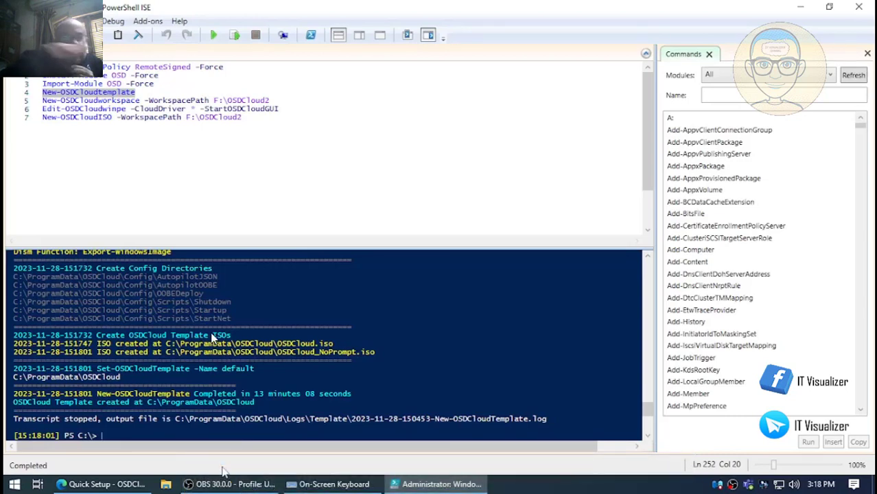
pyautogui.moveTo(228, 402)
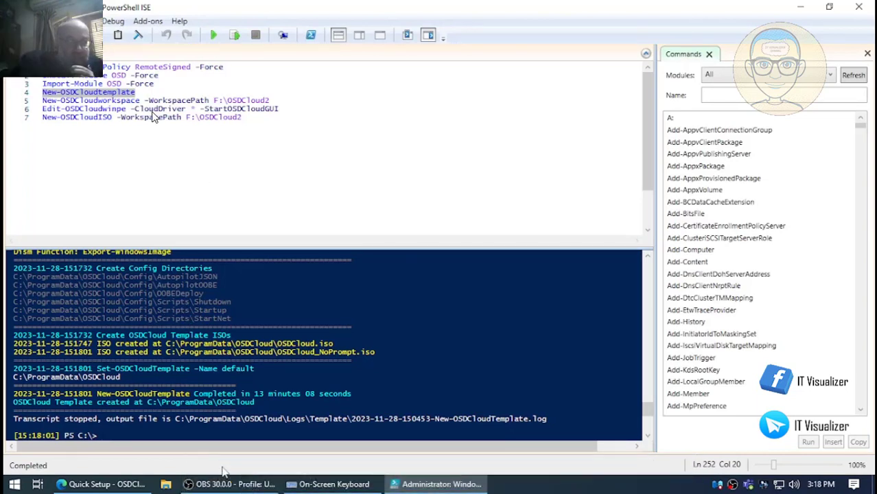
pyautogui.moveTo(223, 471)
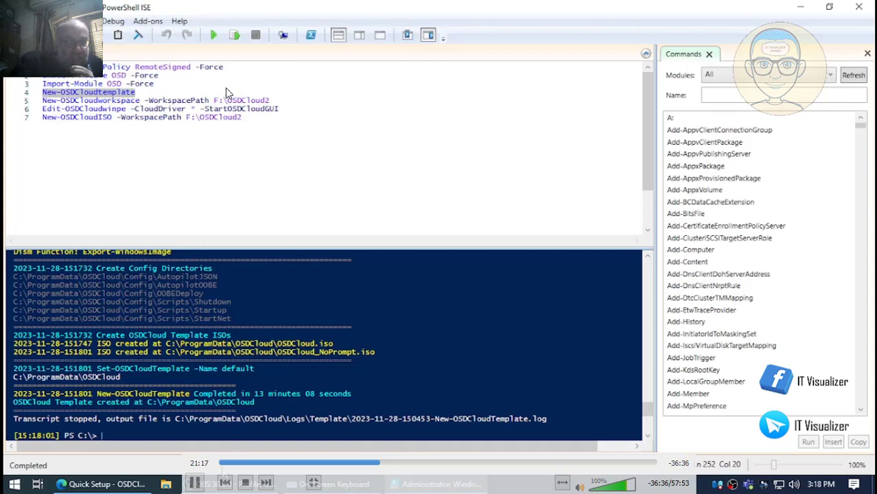
# Skip the playback forward to where New-OSDCloudworkspace -WorkspacePath F:\OSDCloud2 is run.
pyautogui.click(384, 463)
pyautogui.click(387, 465)
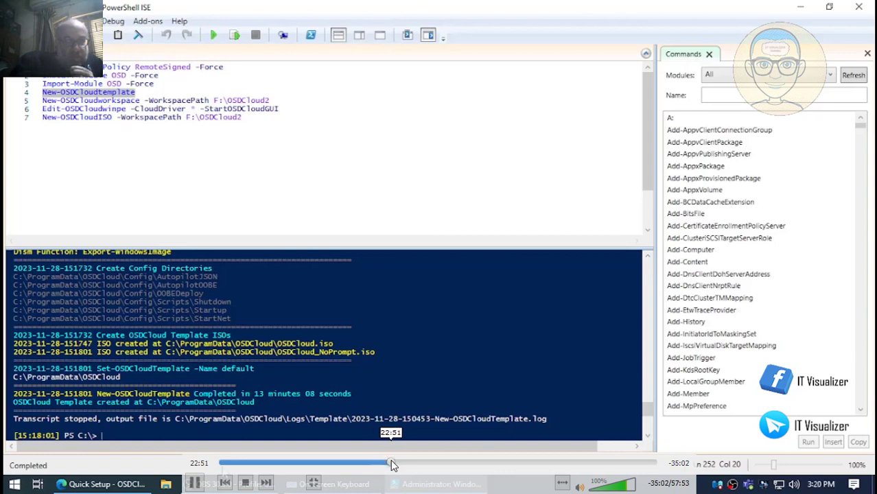
pyautogui.moveTo(392, 465); pyautogui.dragTo(433, 464)
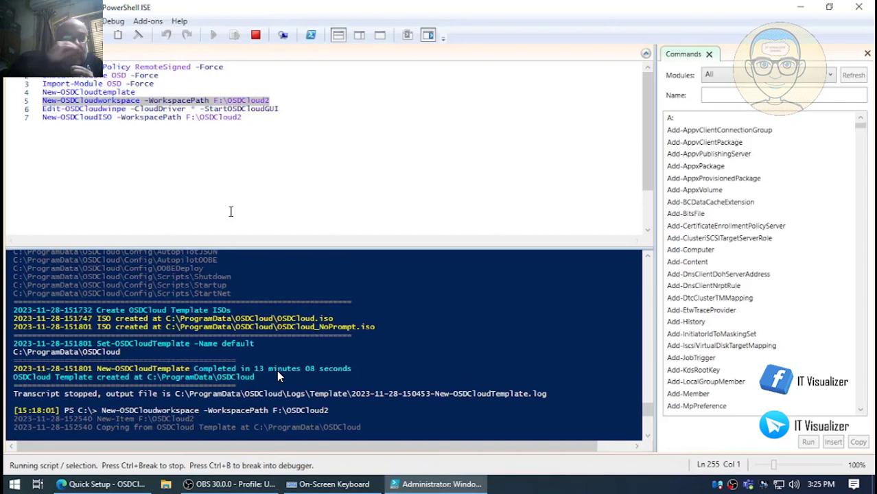
# Switch to OBS, pause the screen recording, and minimize the OBS window.
pyautogui.click(233, 484)
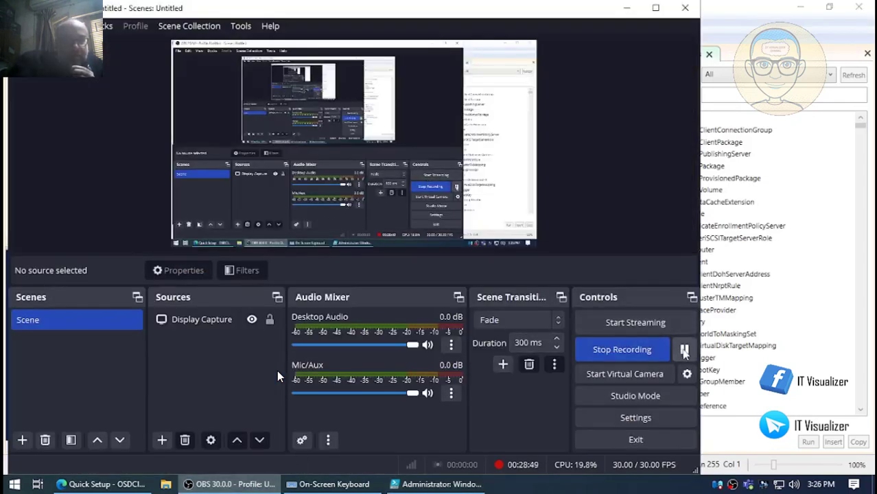
pyautogui.click(684, 350)
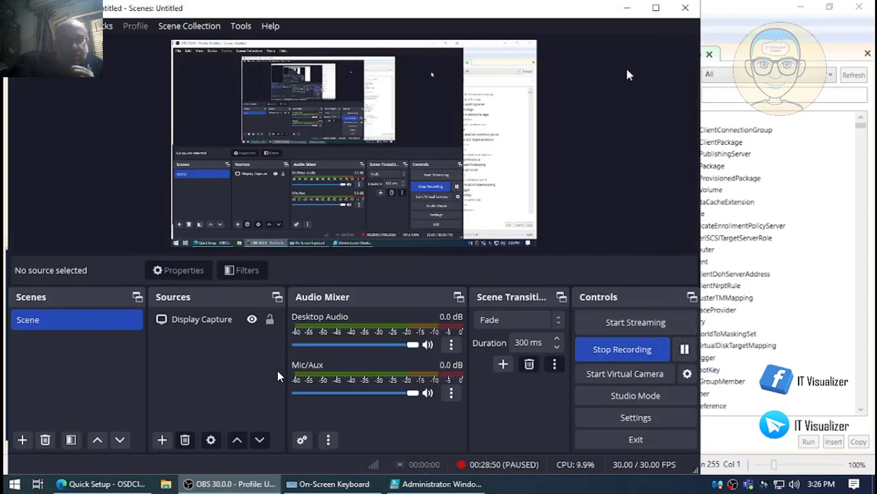
pyautogui.click(625, 8)
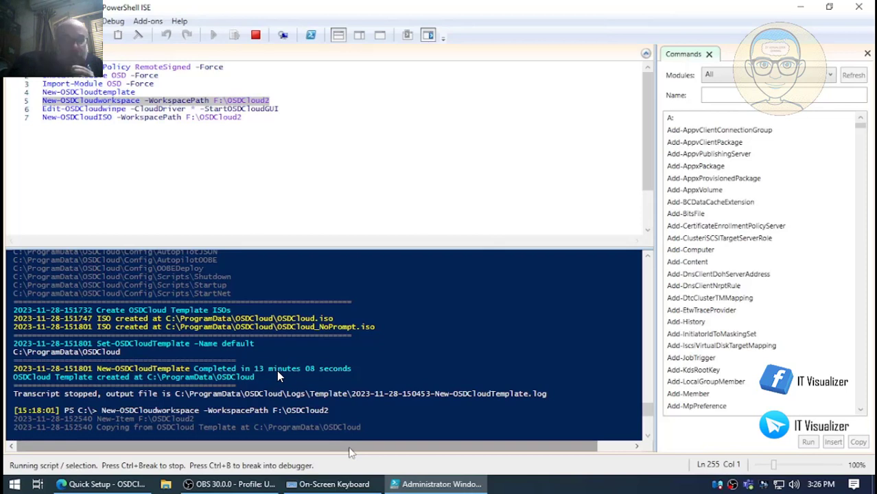
# Skip the playback past the workspace creation to where Edit-OSDCloudwinpe -CloudDriver * -StartOSDCloudGUI is run.
pyautogui.moveTo(388, 464)
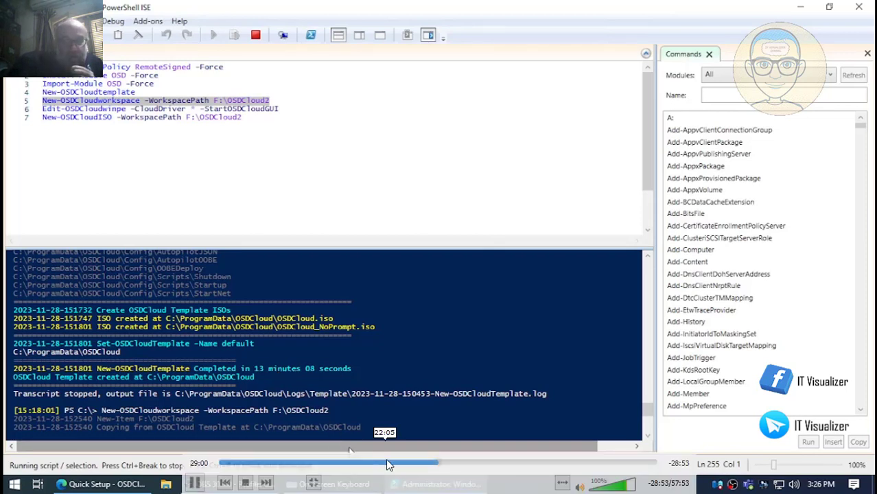
pyautogui.click(446, 464)
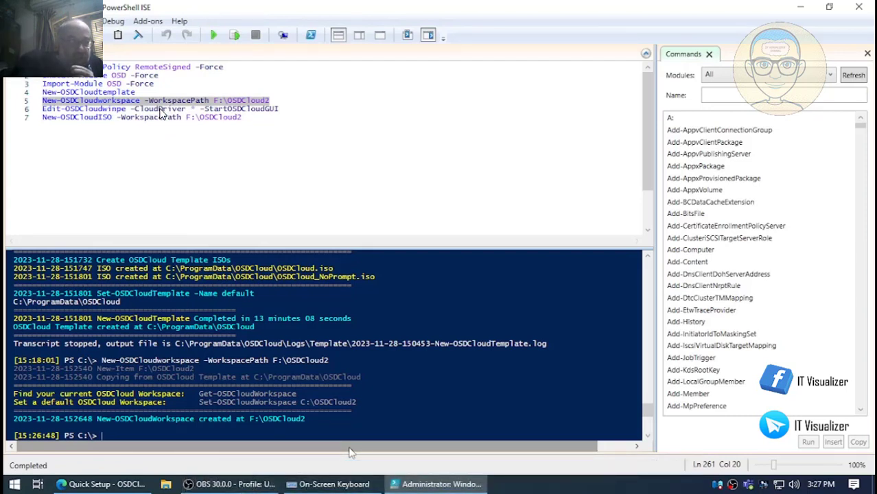
pyautogui.moveTo(349, 451)
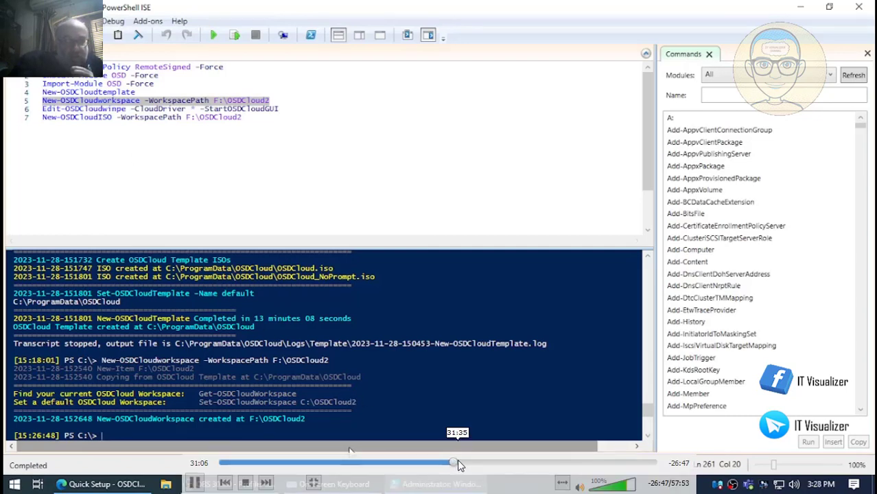
pyautogui.click(459, 465)
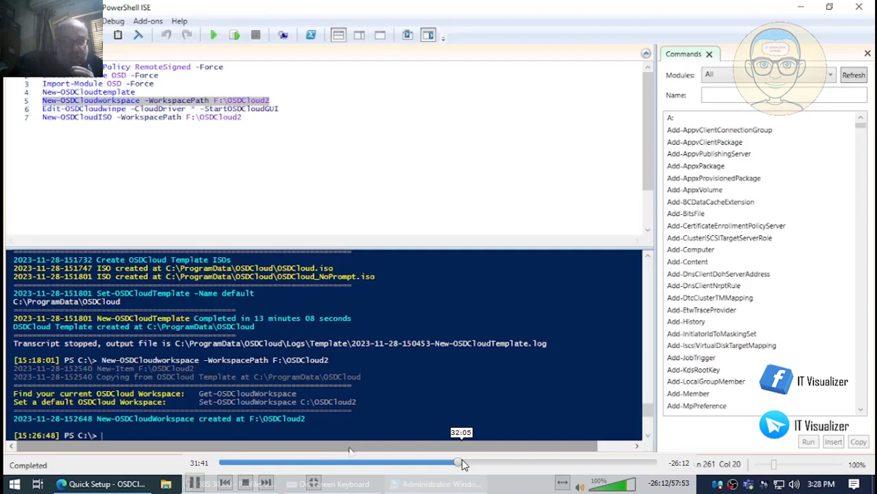
pyautogui.click(462, 464)
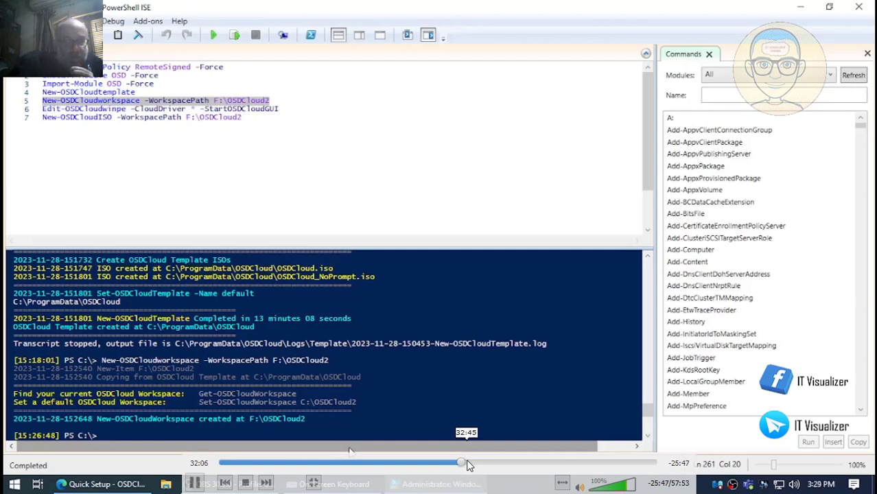
pyautogui.click(468, 465)
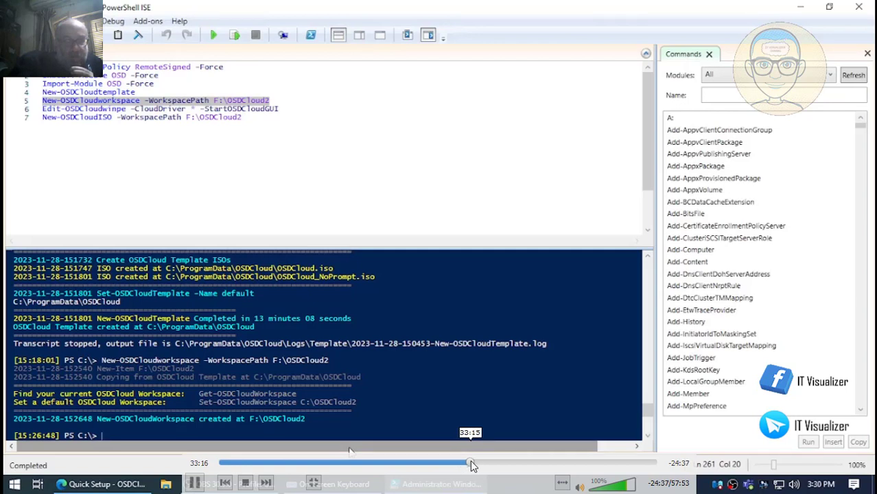
pyautogui.click(484, 465)
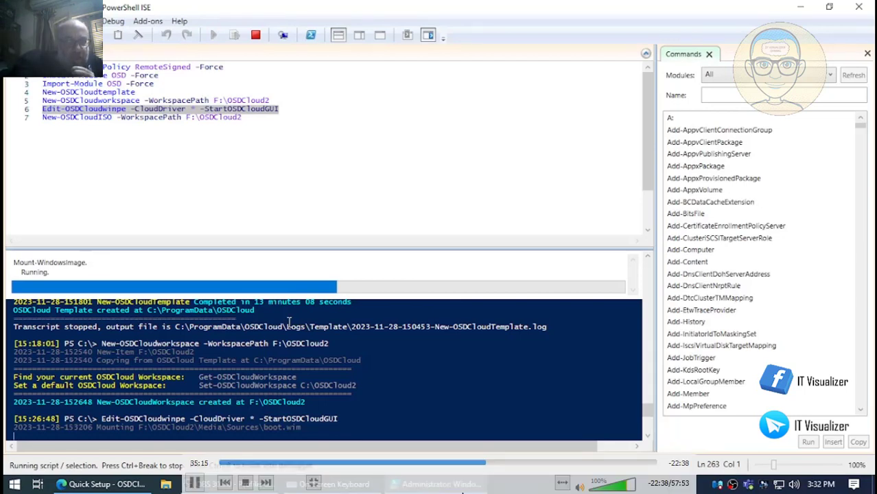
# Skip the playback forward to about 45:01, through the WinPE driver pack downloads and into the driver installation.
pyautogui.click(490, 463)
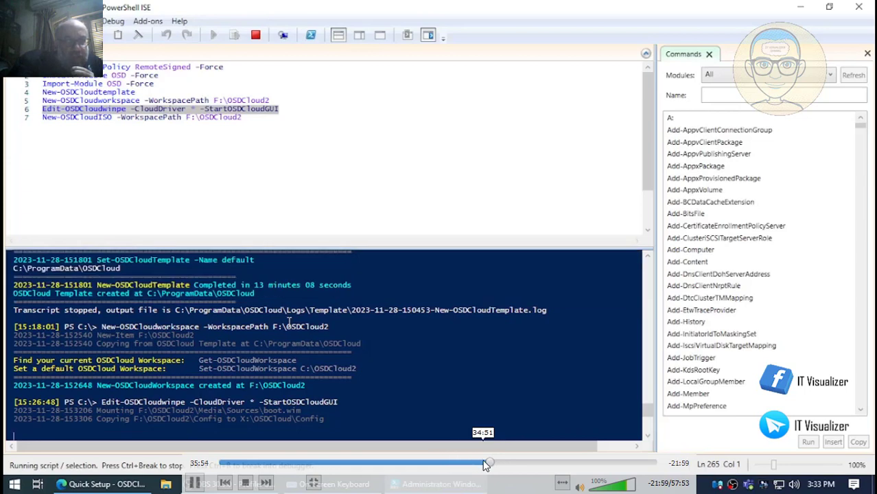
pyautogui.click(498, 465)
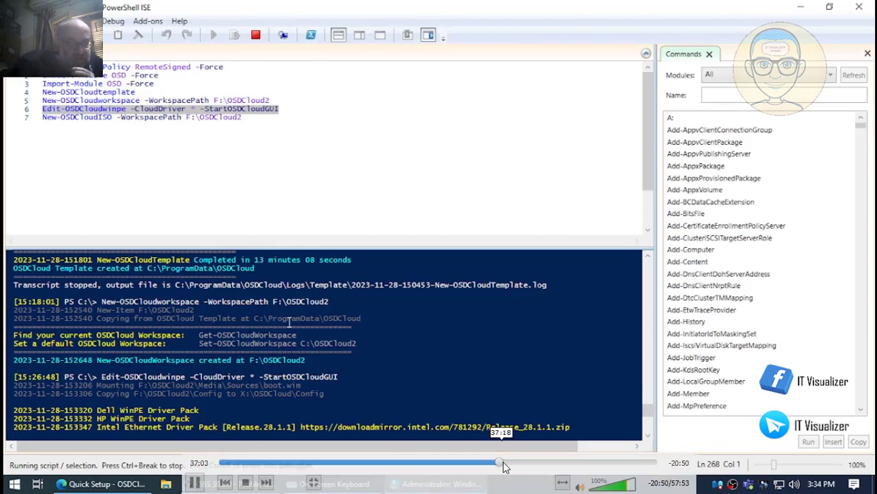
pyautogui.click(508, 465)
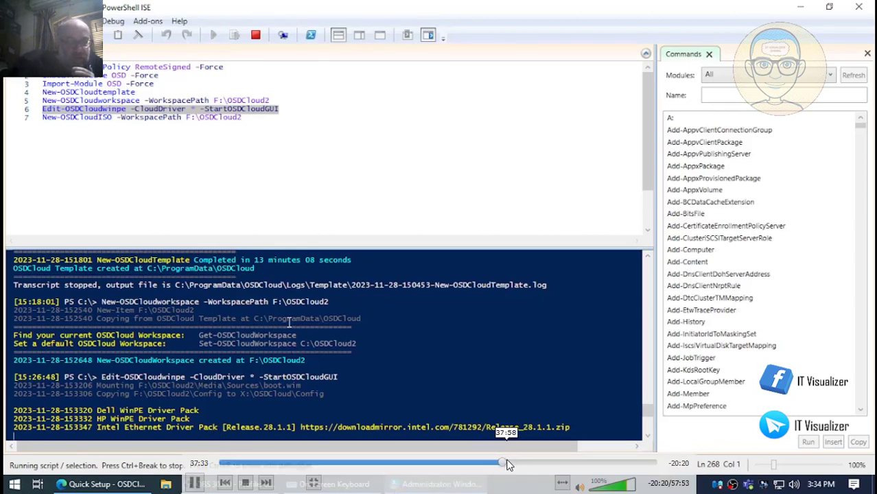
pyautogui.moveTo(513, 466); pyautogui.dragTo(541, 465)
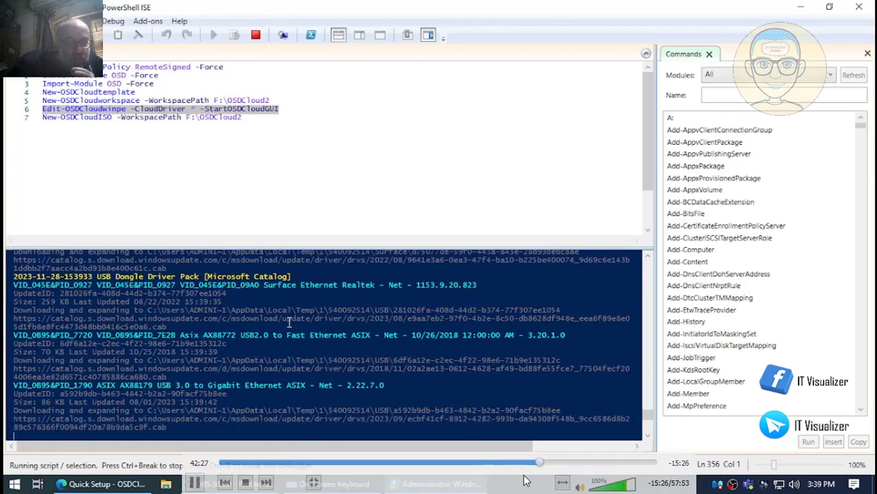
pyautogui.click(545, 466)
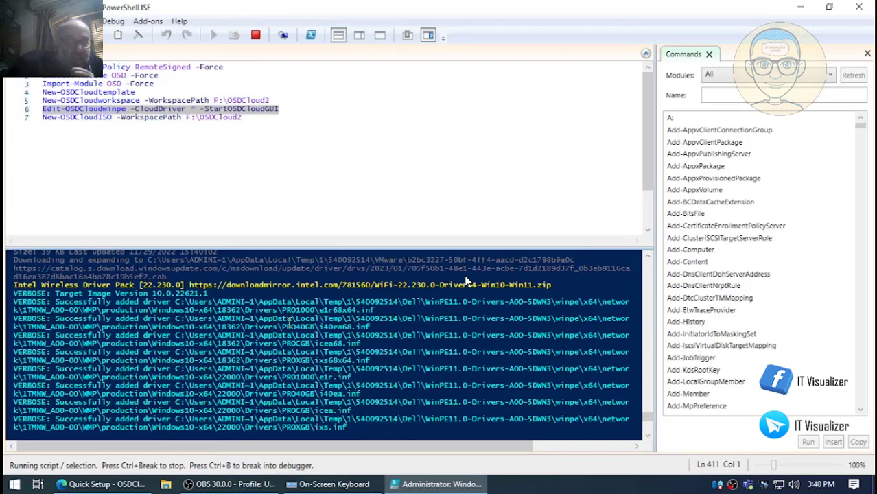
pyautogui.moveTo(463, 263)
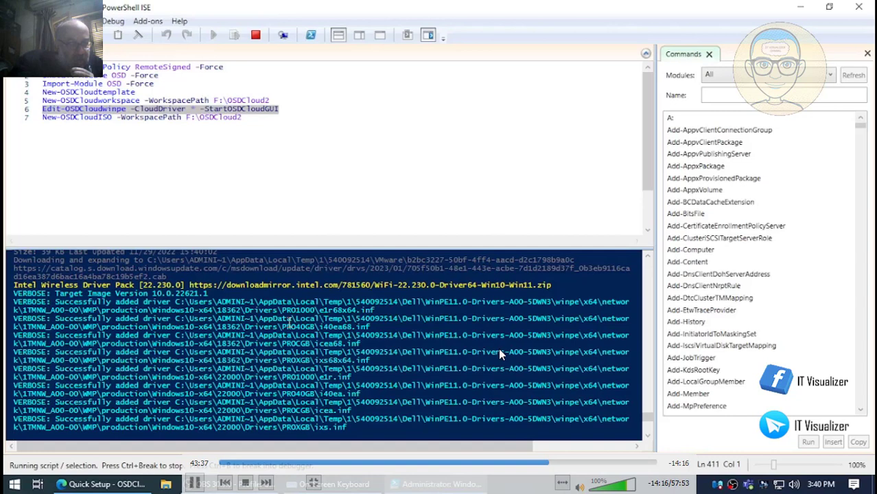
pyautogui.click(555, 464)
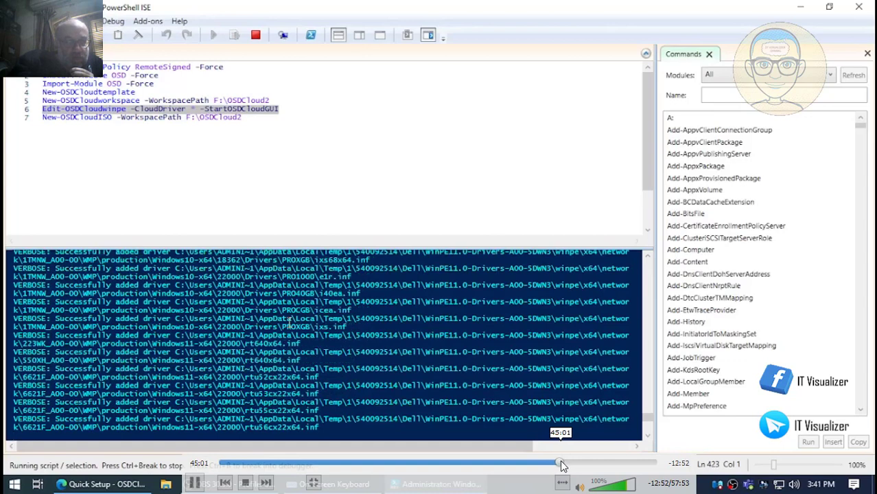
# Skip the playback forward through the WinPE driver installation to about 52:27, where the Windows image is being saved.
pyautogui.click(567, 464)
pyautogui.click(574, 464)
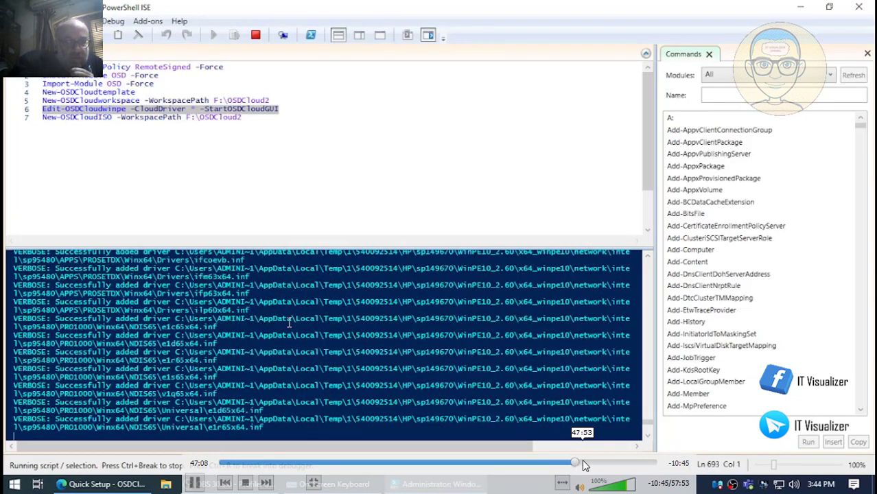
pyautogui.click(582, 464)
pyautogui.click(592, 465)
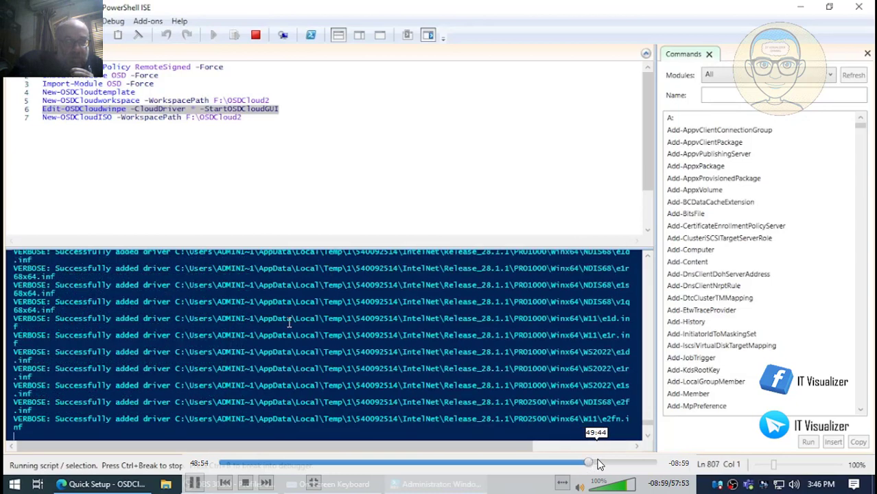
pyautogui.click(599, 464)
pyautogui.click(606, 464)
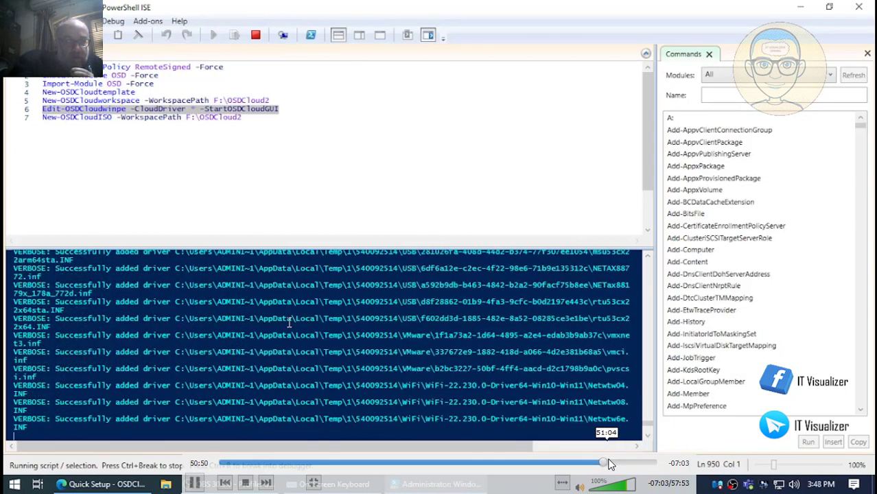
pyautogui.click(617, 464)
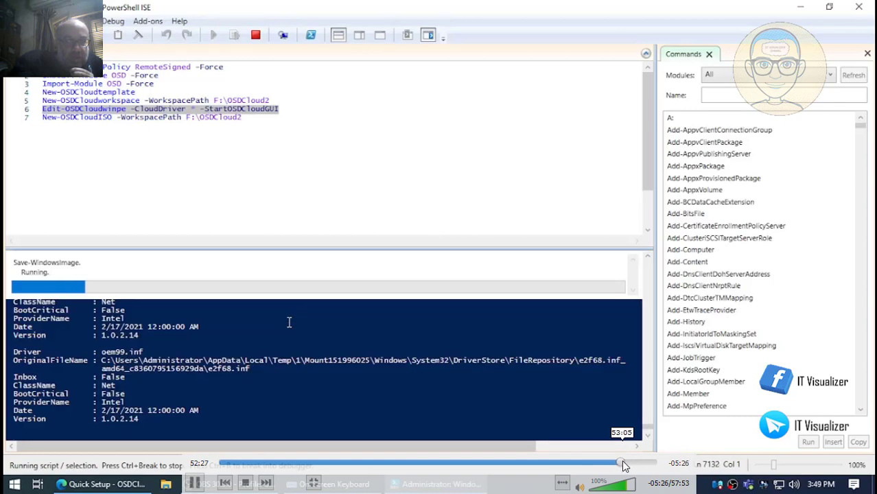
# Skip the playback forward through the OSD module installation and image dismount to the end of the Edit-OSDCloudwinpe run.
pyautogui.click(623, 464)
pyautogui.click(629, 464)
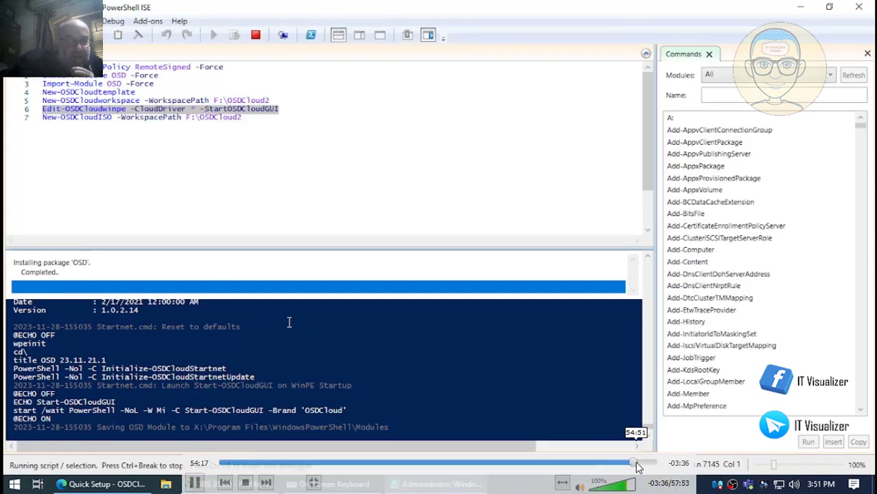
pyautogui.click(637, 465)
pyautogui.click(641, 465)
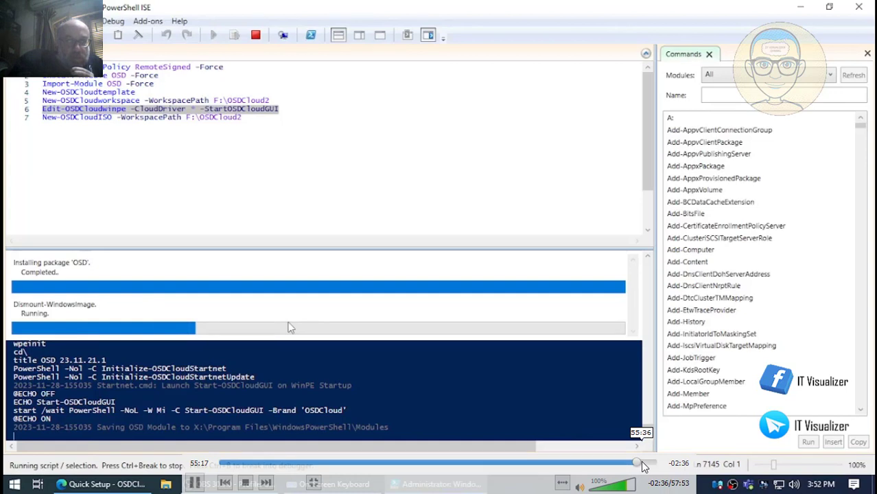
pyautogui.click(643, 467)
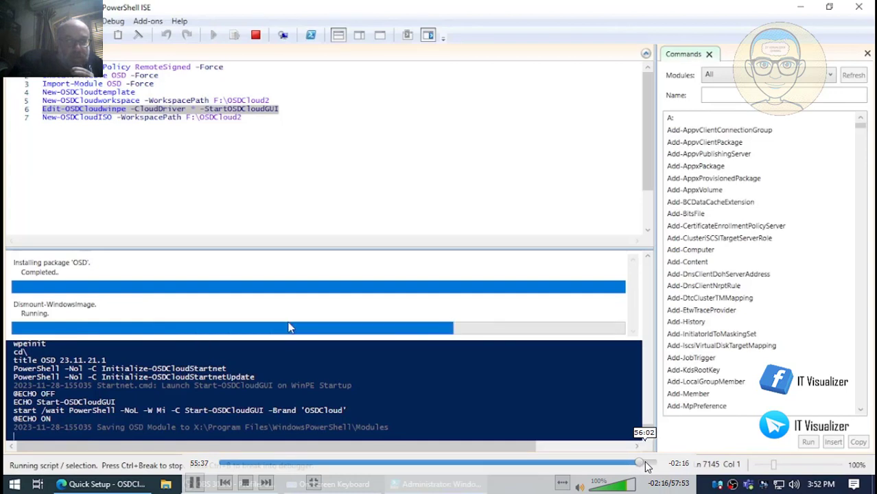
pyautogui.click(647, 466)
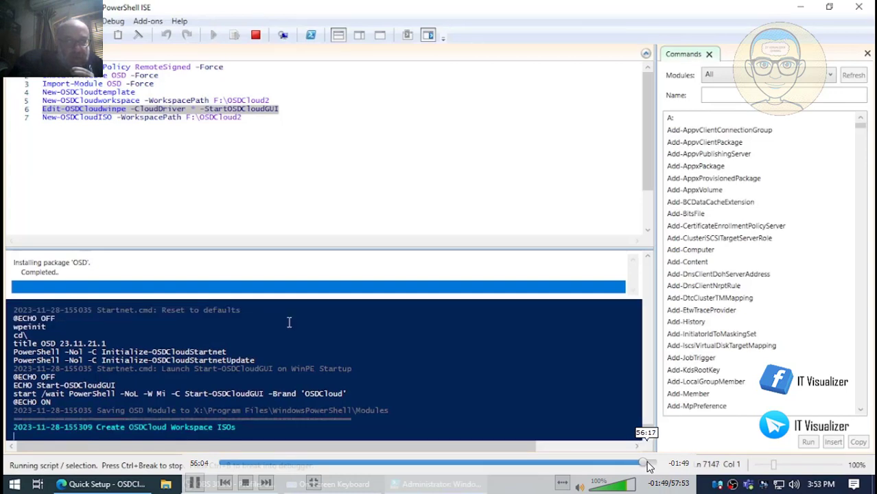
pyautogui.click(649, 466)
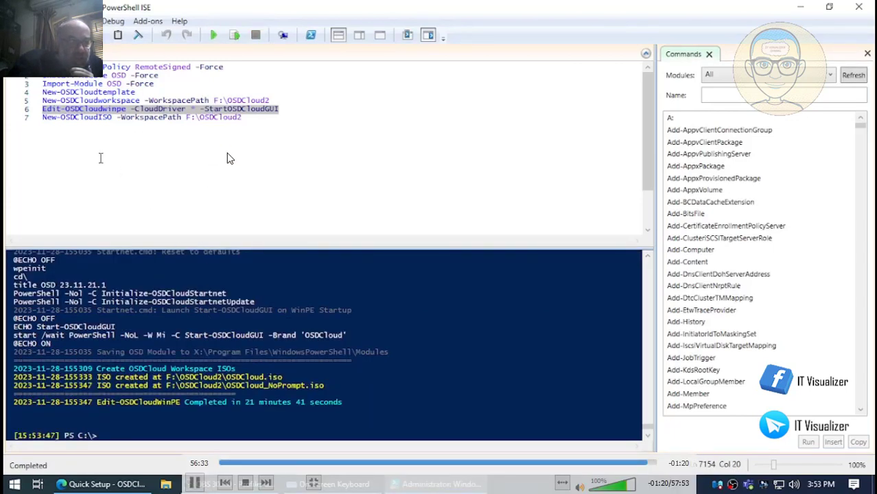
# Run only the New-OSDCloudISO -WorkspacePath F:\OSDCloud2 line of the script and close the On-Screen Keyboard.
pyautogui.moveTo(43, 118); pyautogui.dragTo(236, 121)
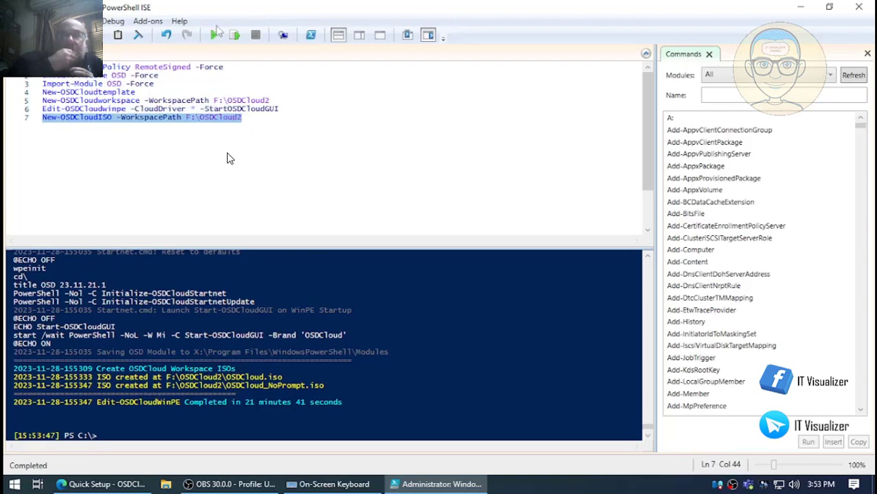
pyautogui.click(236, 37)
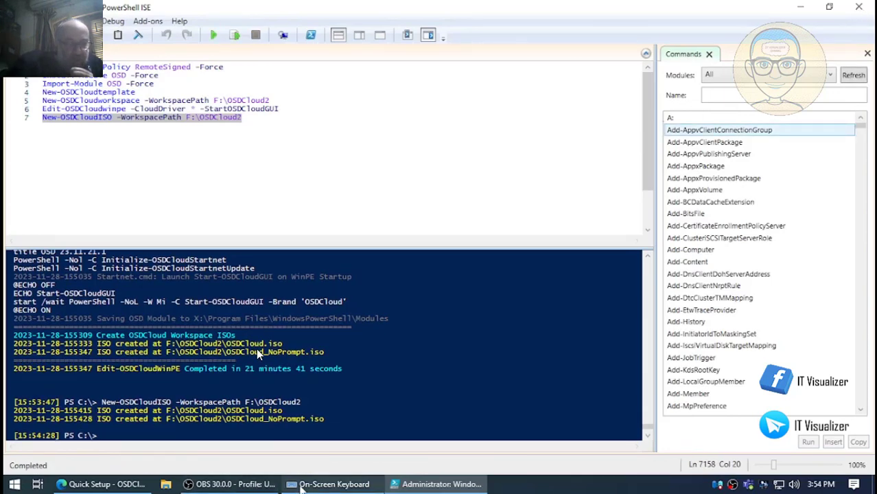
pyautogui.click(328, 484)
pyautogui.click(743, 300)
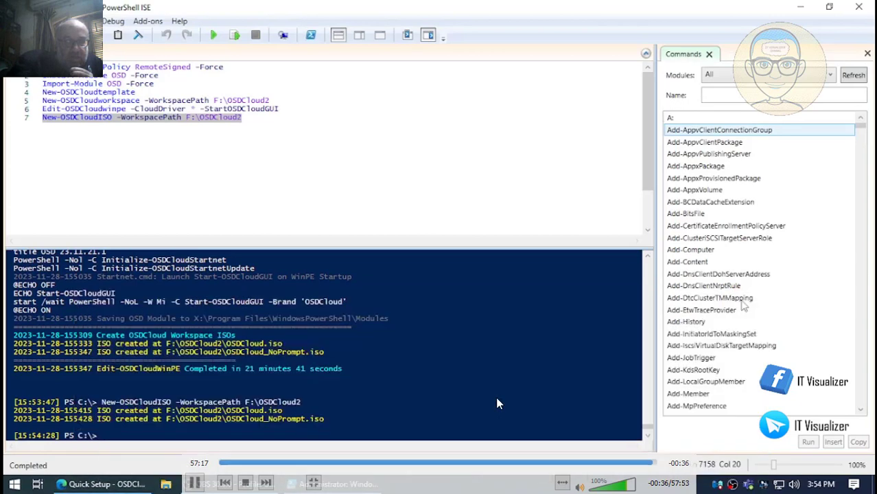
# Skip the playback to the end of the 57:53 recording and close the media player.
pyautogui.click(657, 464)
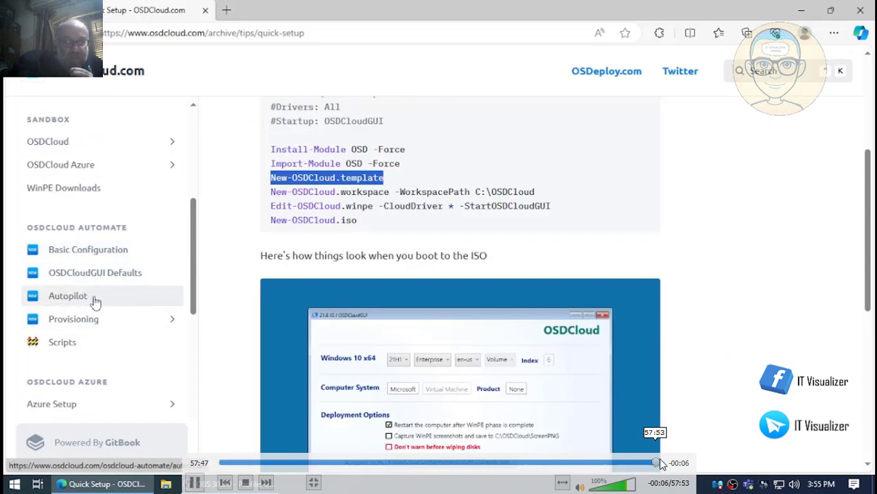
pyautogui.click(660, 465)
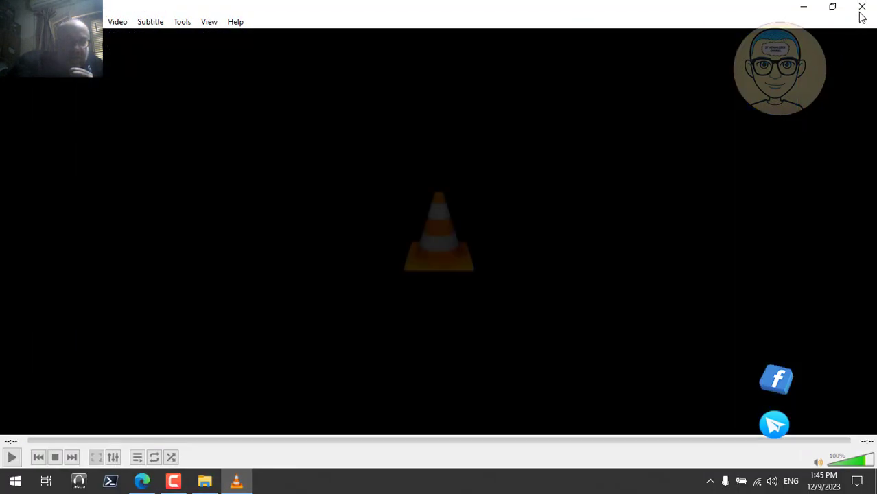
pyautogui.click(861, 7)
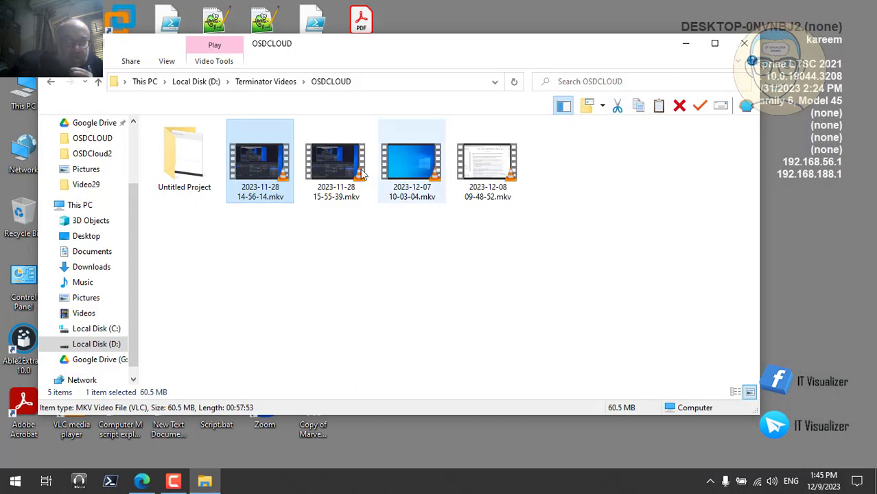
pyautogui.click(334, 171)
pyautogui.doubleClick(334, 172)
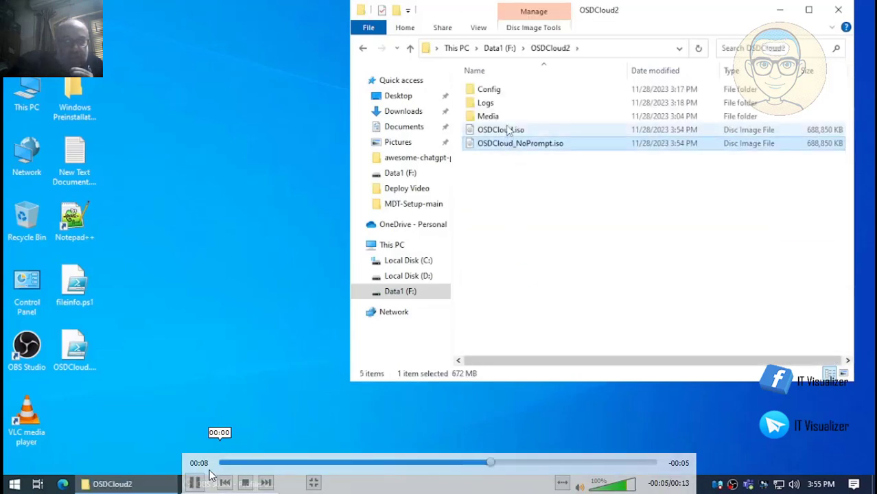
pyautogui.click(194, 483)
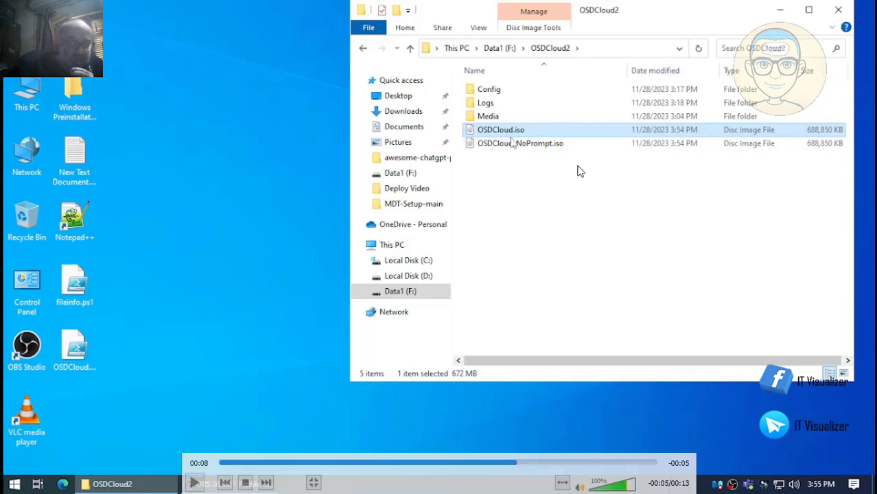
pyautogui.click(195, 483)
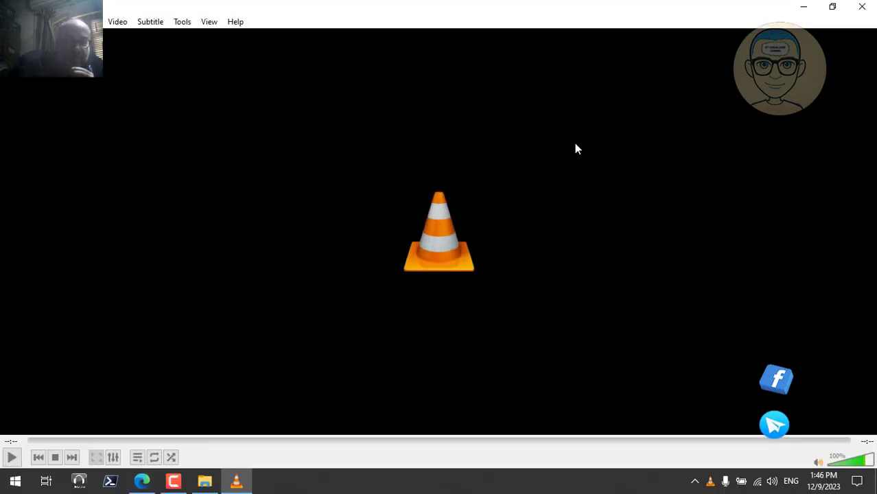
pyautogui.click(862, 7)
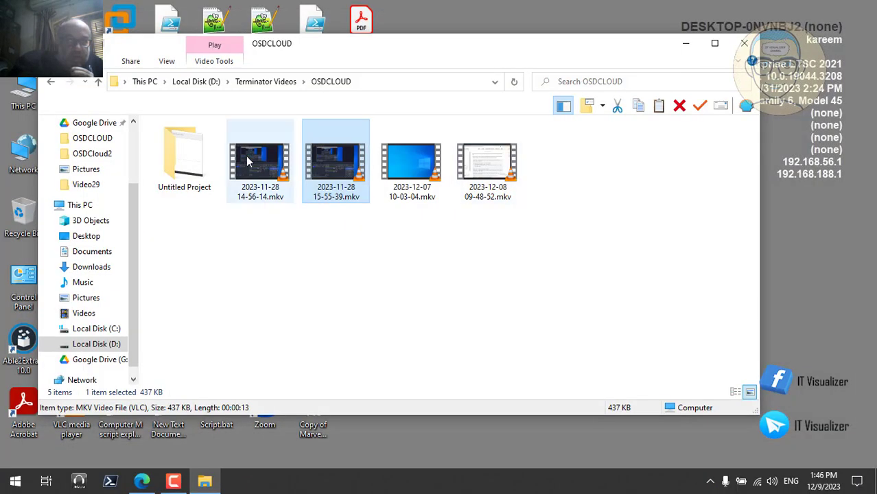
# Open Untitled Project.mp4 from the Untitled Project folder and play it full screen from about 07:40.
pyautogui.doubleClick(187, 167)
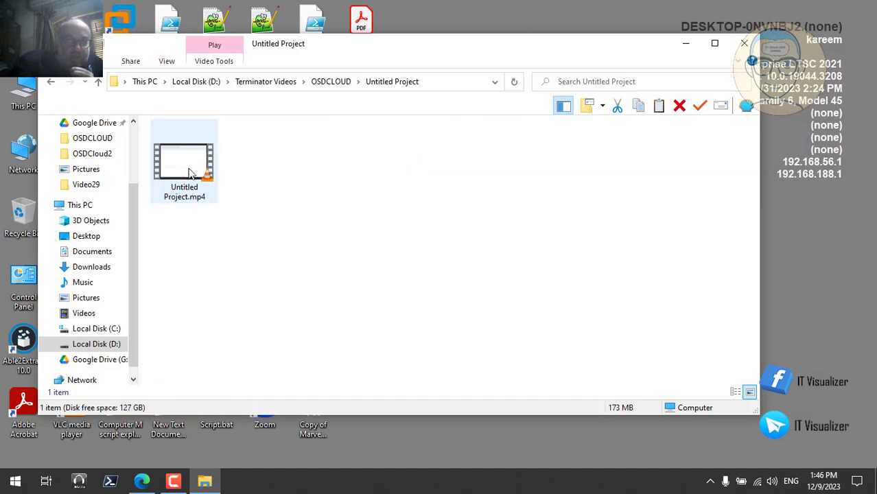
pyautogui.doubleClick(190, 172)
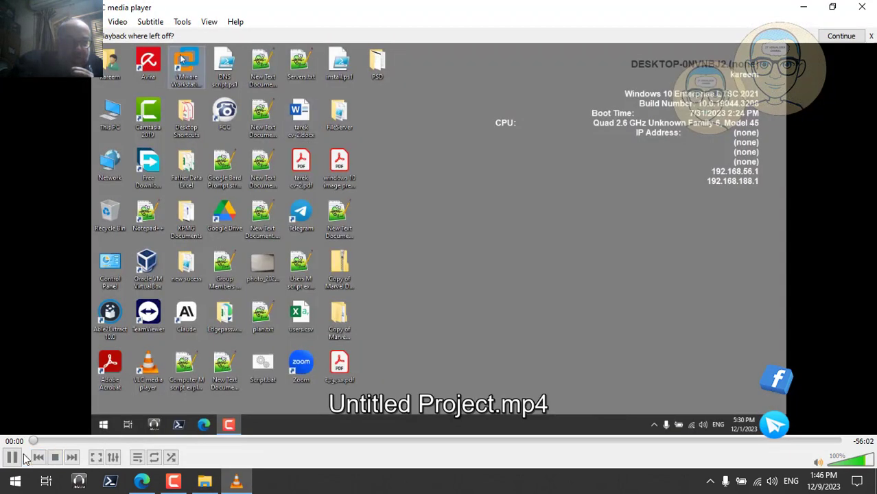
pyautogui.click(12, 457)
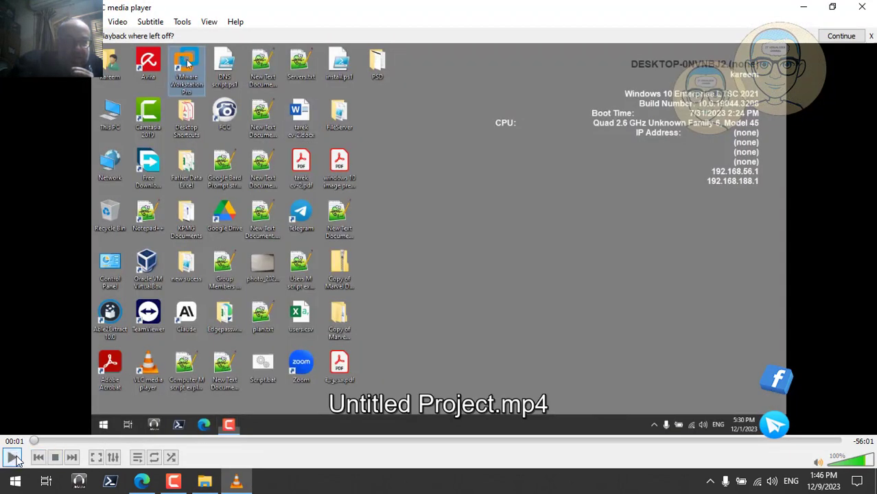
pyautogui.click(126, 440)
pyautogui.click(143, 440)
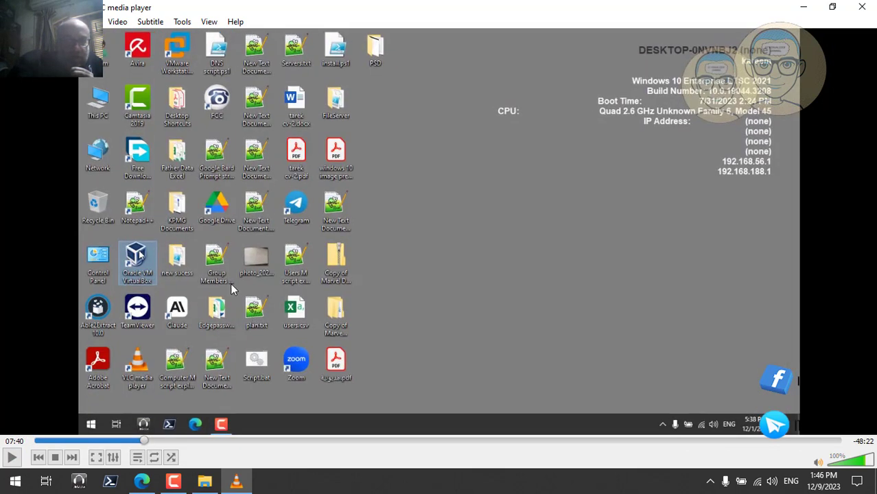
pyautogui.click(13, 457)
pyautogui.doubleClick(247, 259)
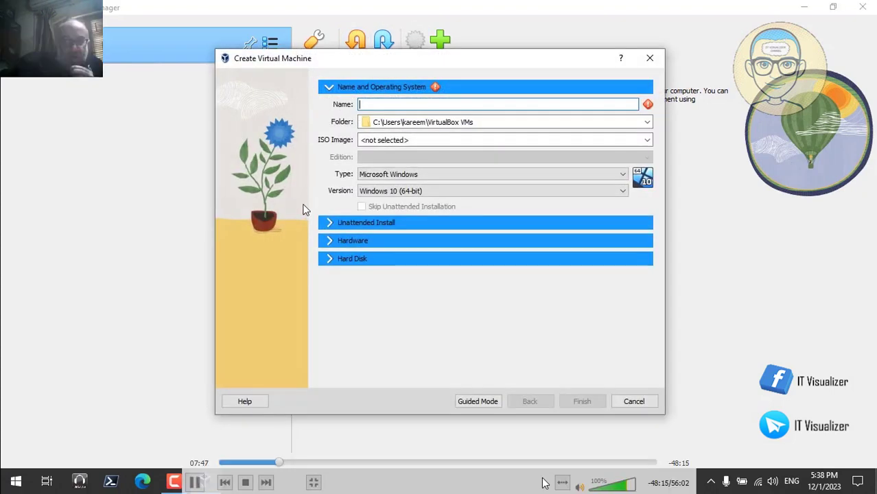
# Mute the virtual machine setup playback and pause it at the Display settings and at the network adapter's attachment options.
pyautogui.click(580, 487)
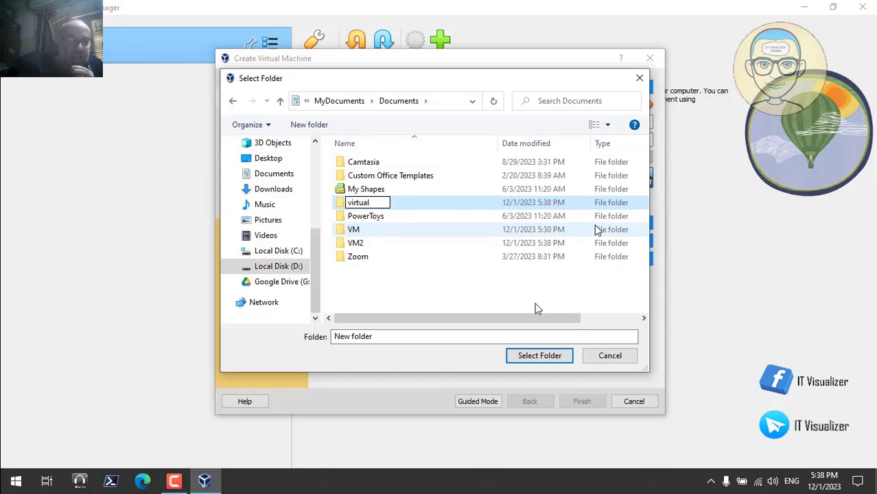
pyautogui.moveTo(620, 139)
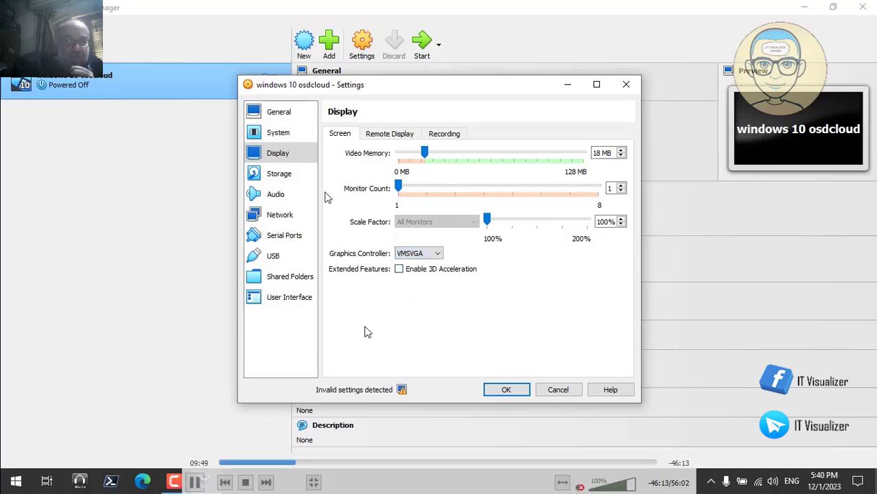
pyautogui.click(195, 483)
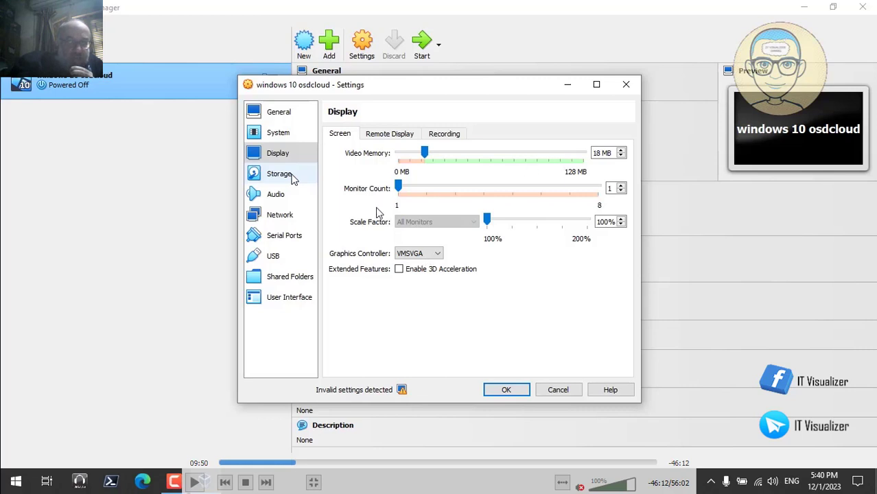
pyautogui.press('space')
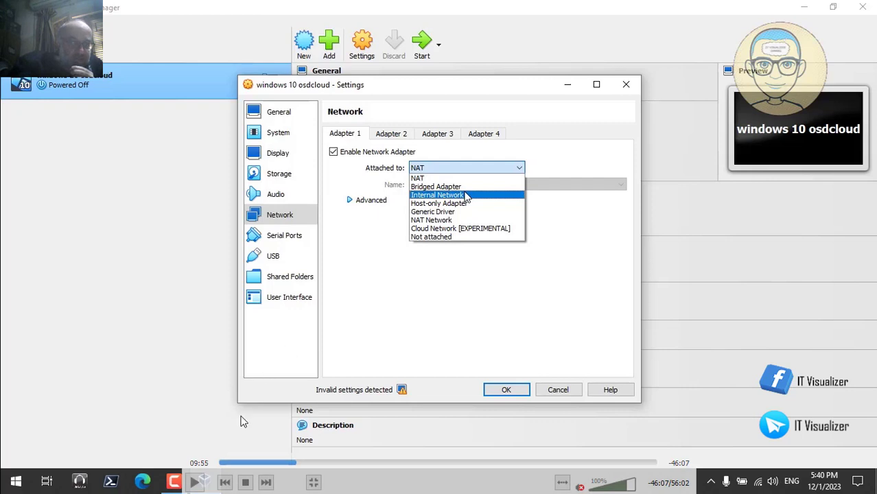
pyautogui.click(195, 481)
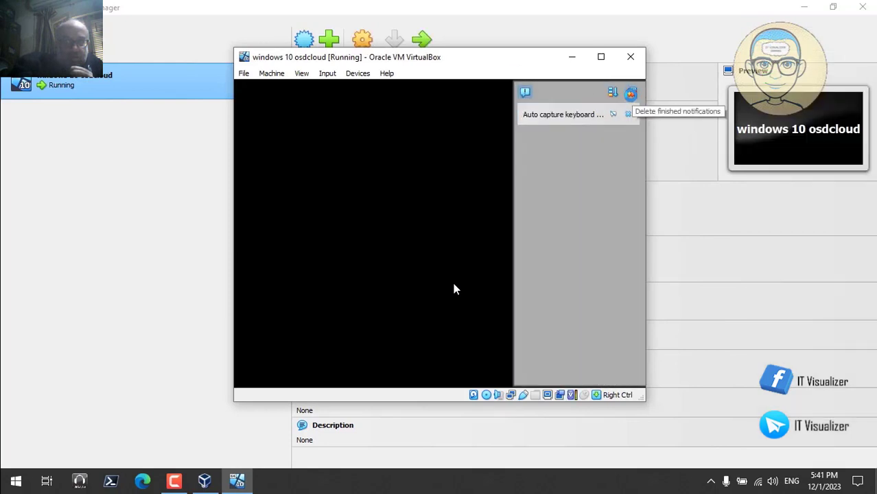
# Boot the windows 10 osdcloud virtual machine from CD or DVD with mouse and keyboard captured, and dismiss its two notifications.
pyautogui.click(434, 201)
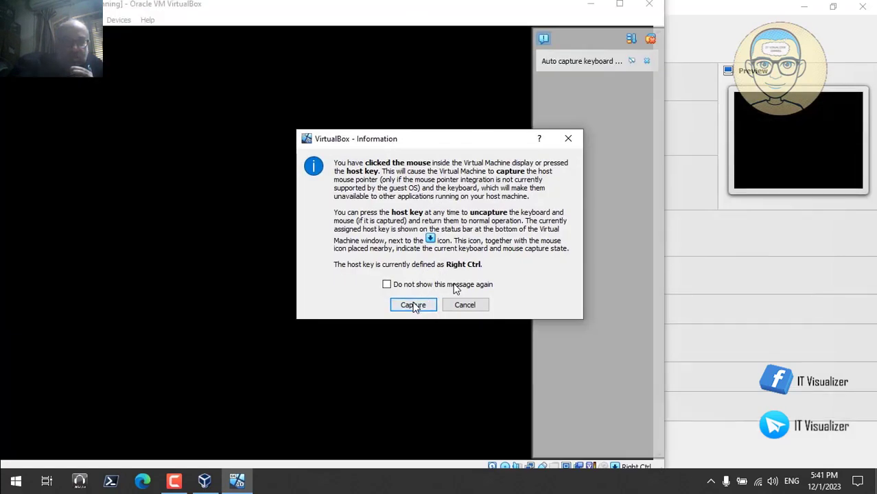
pyautogui.click(414, 307)
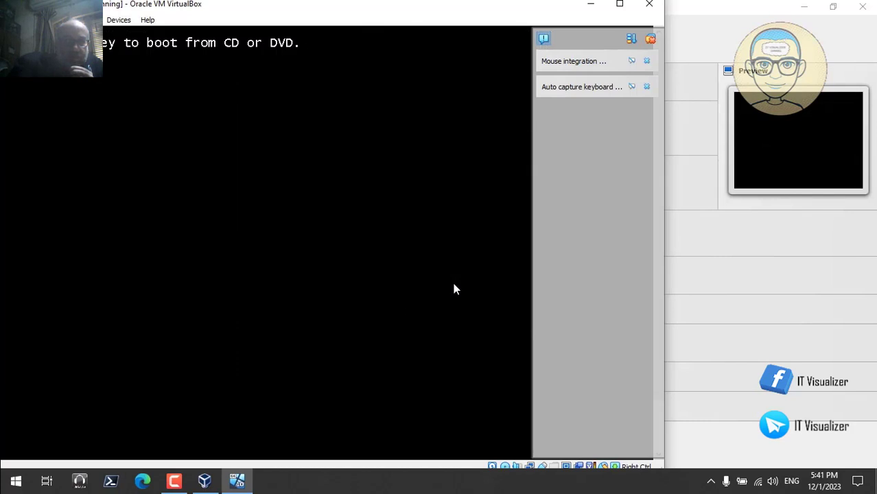
pyautogui.hotkey('alt', 'space')
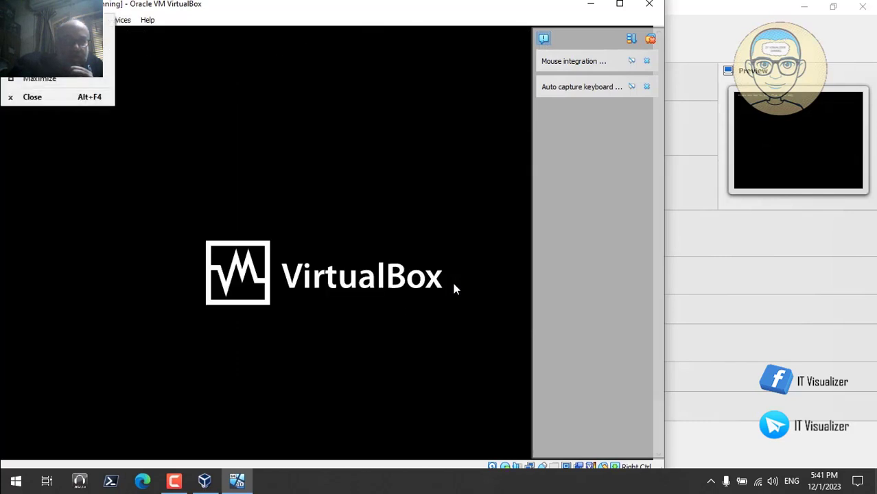
pyautogui.press('Escape')
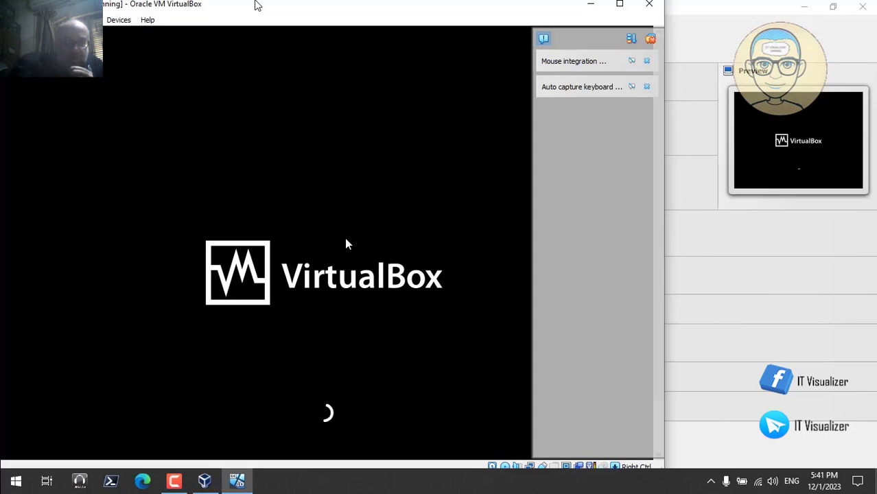
pyautogui.click(647, 86)
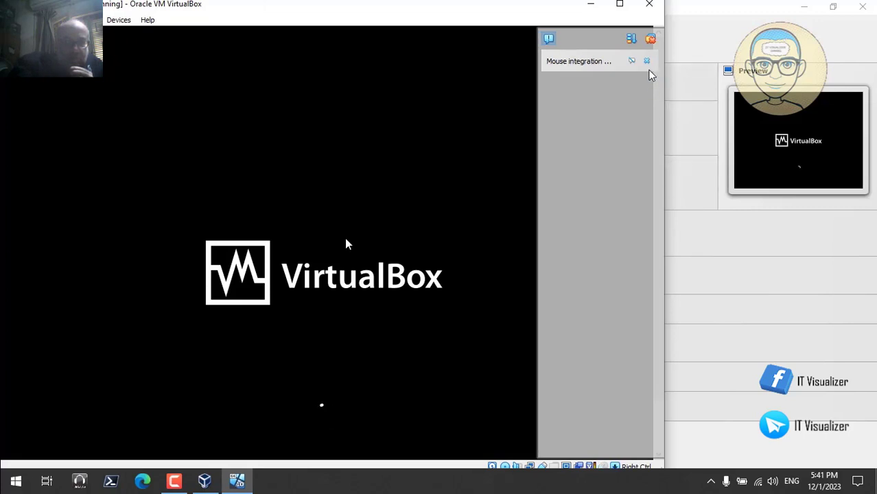
pyautogui.click(646, 62)
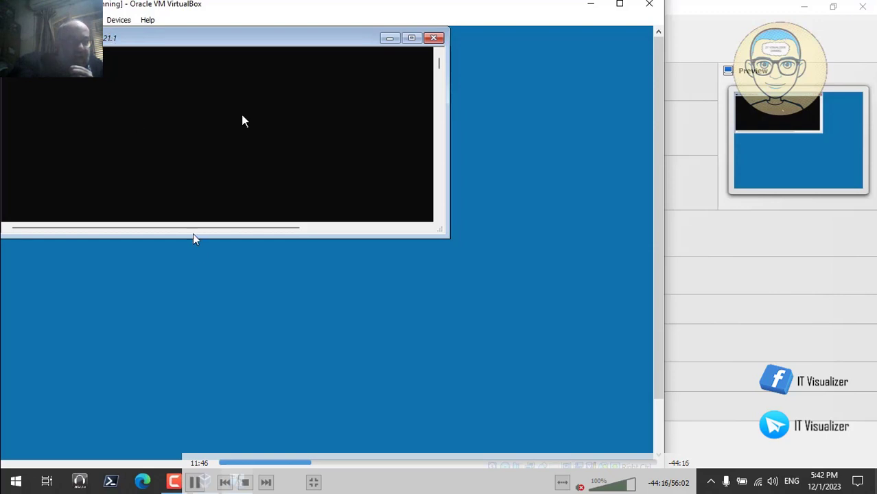
# Skip ahead in the playback to the OSDCloud startup console and pause to examine the virtual machine's hardware summary.
pyautogui.click(312, 464)
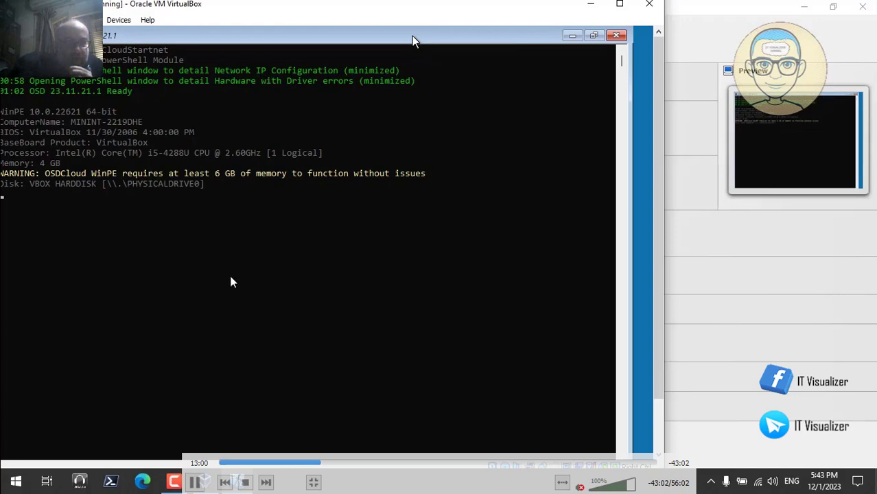
pyautogui.click(196, 483)
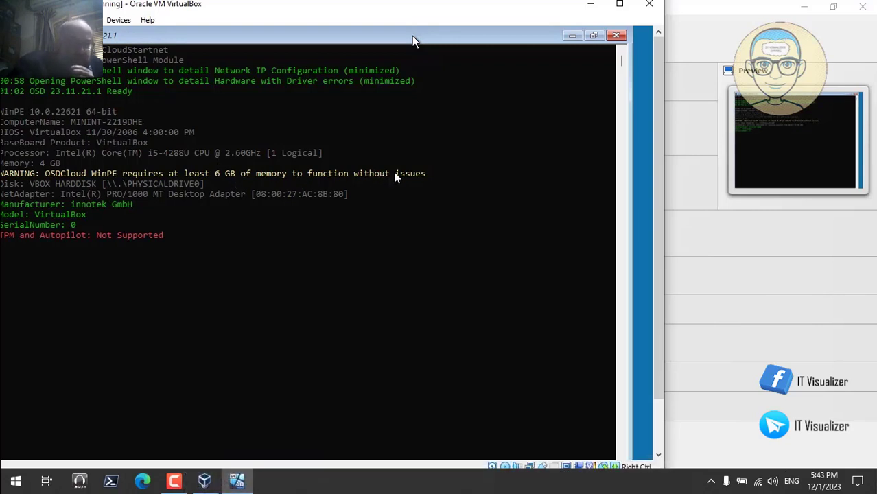
pyautogui.moveTo(320, 139)
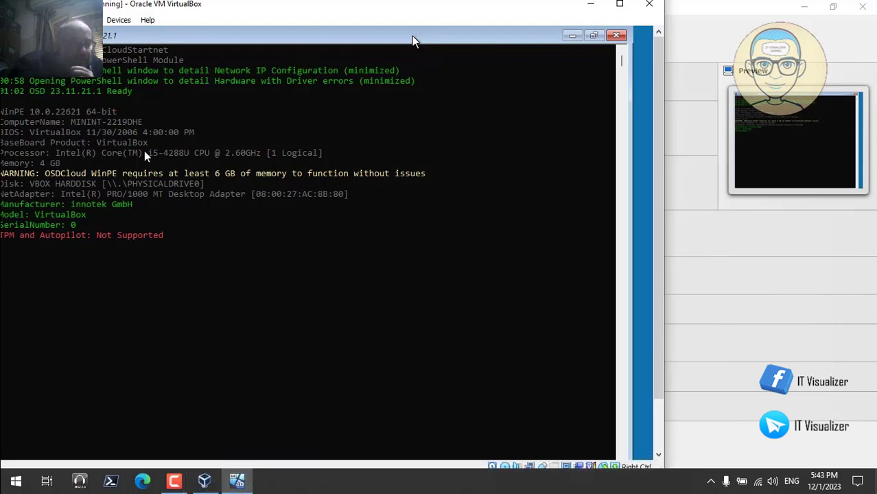
pyautogui.moveTo(131, 186)
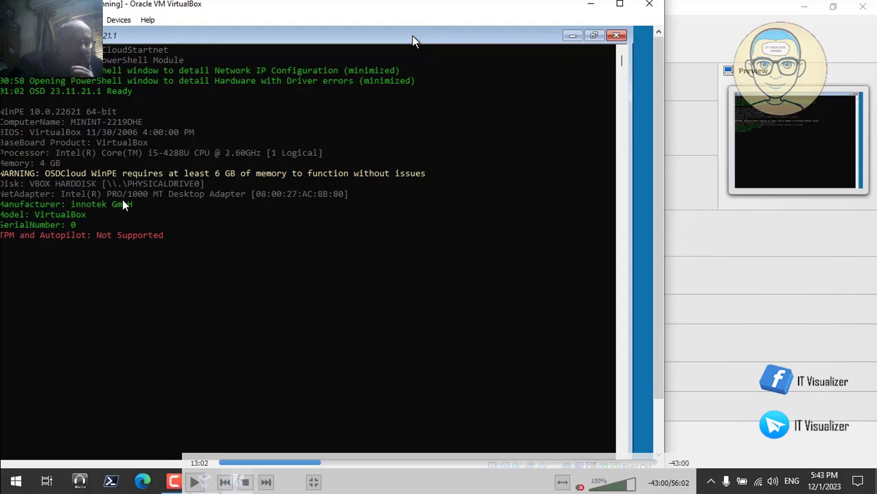
pyautogui.click(196, 483)
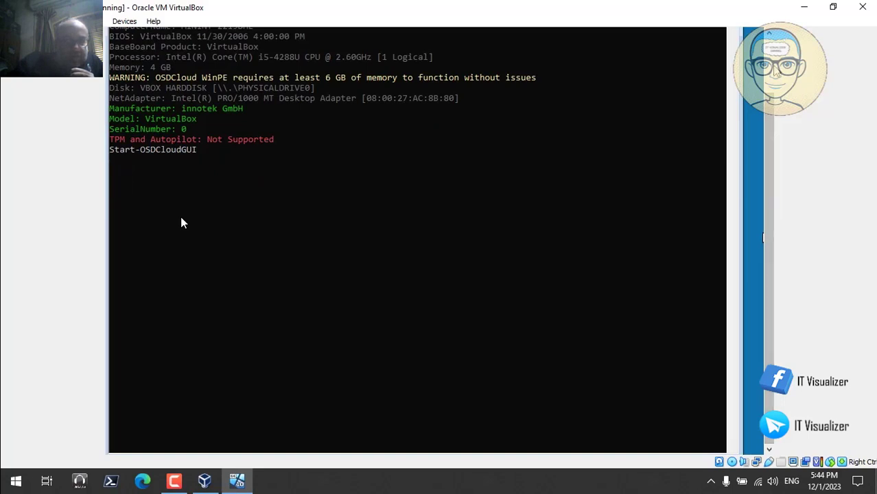
# Minimise the startup console and bring up the PowerShell windows, pausing to examine the IP configuration and hardware with driver errors.
pyautogui.click(683, 36)
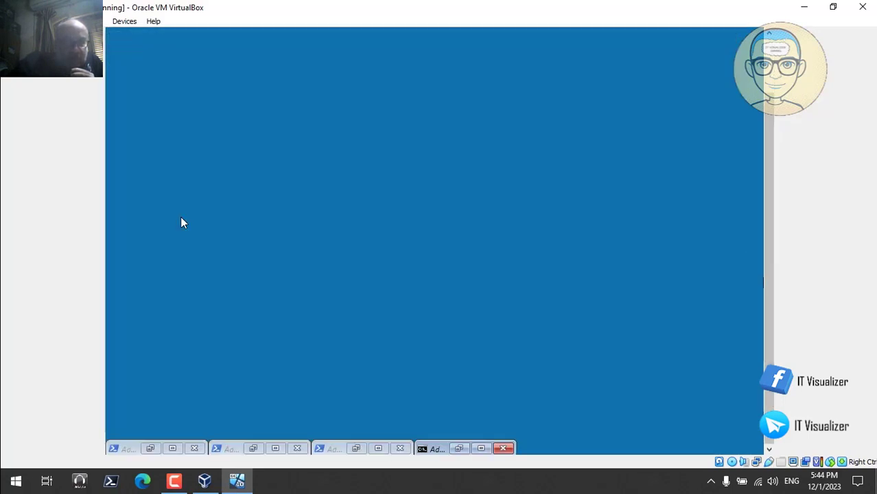
pyautogui.click(307, 443)
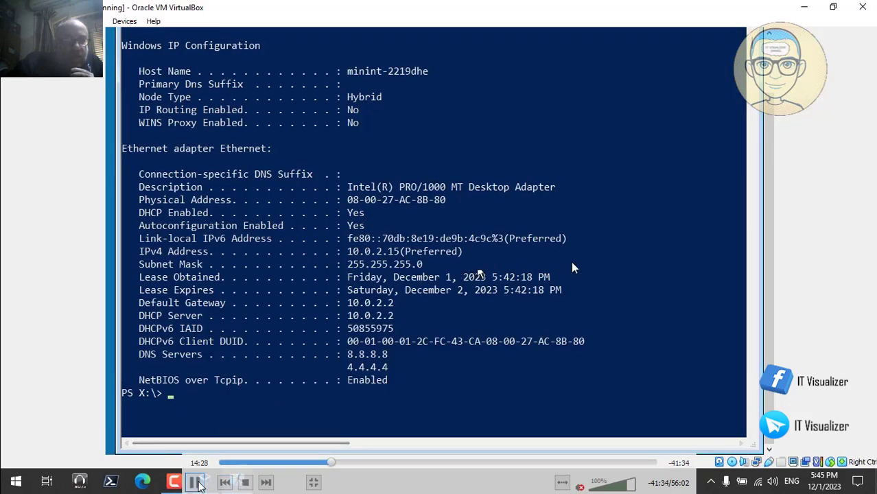
pyautogui.click(198, 484)
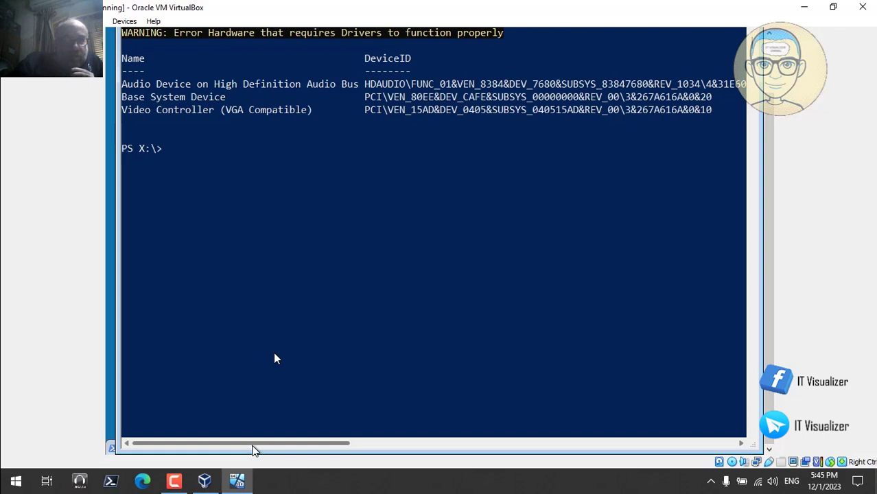
pyautogui.moveTo(333, 321)
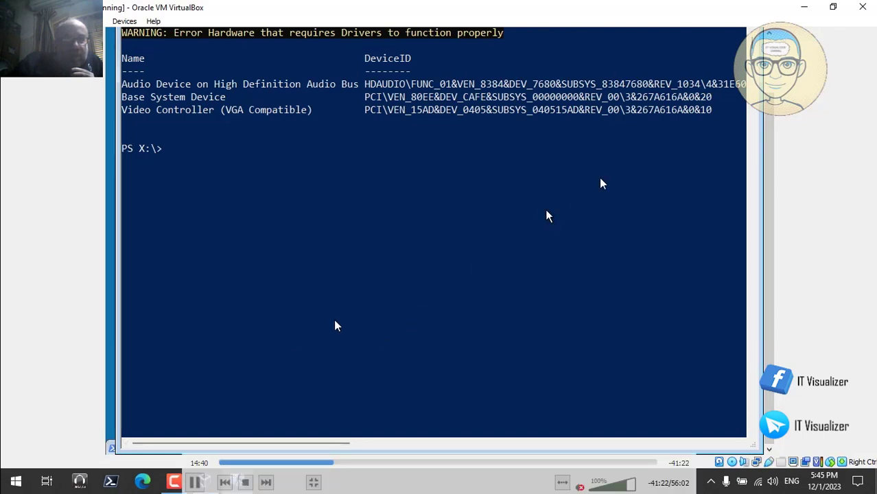
pyautogui.click(195, 482)
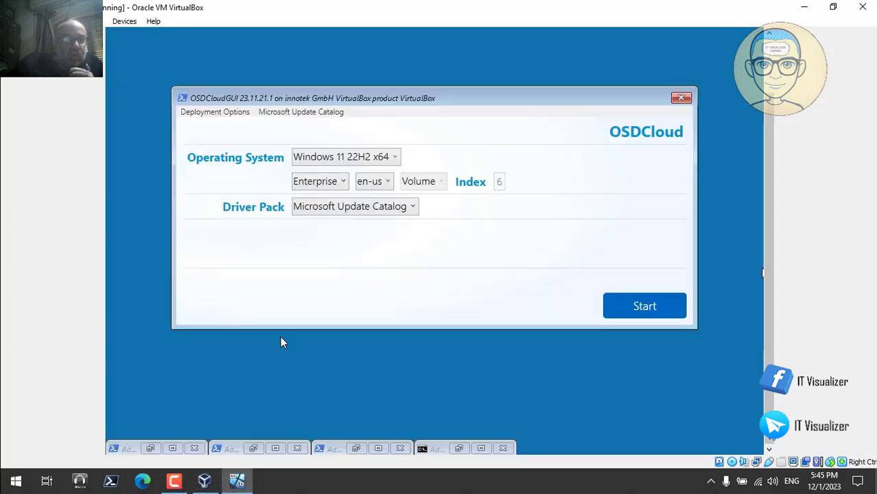
# Check the OSDCloudGUI PowerShell output and the startup console, minimising each window after viewing it.
pyautogui.click(356, 448)
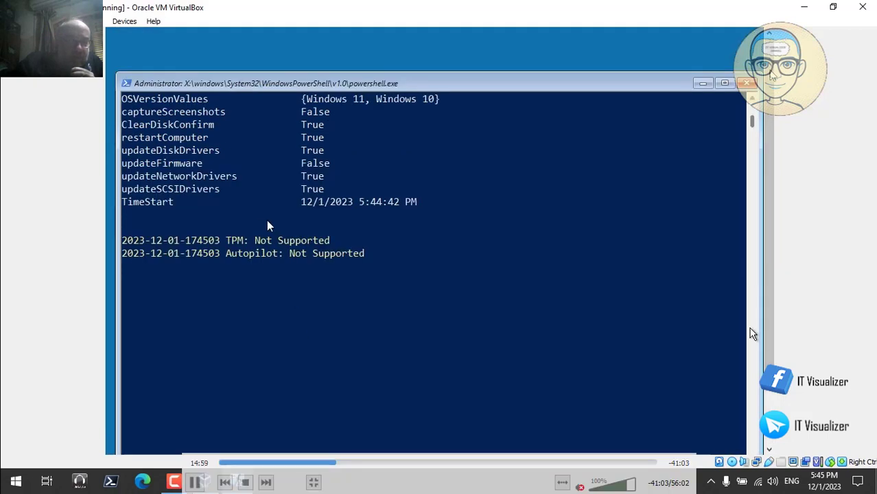
pyautogui.click(699, 86)
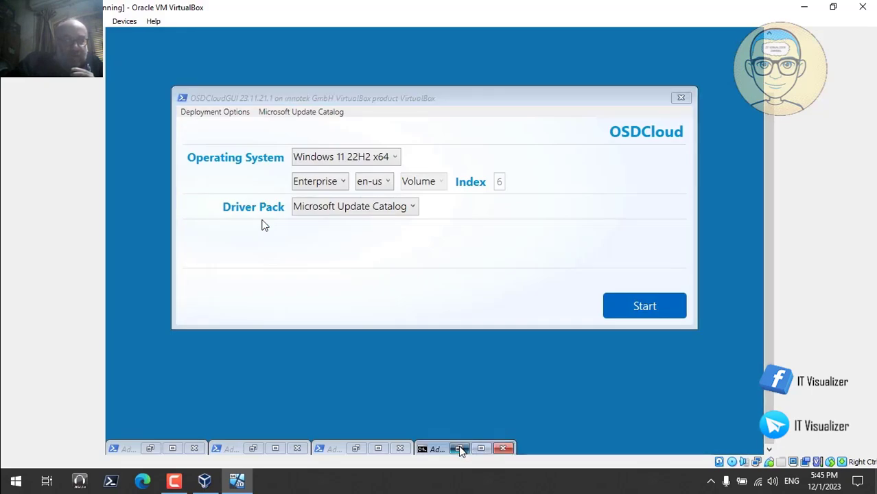
pyautogui.click(459, 450)
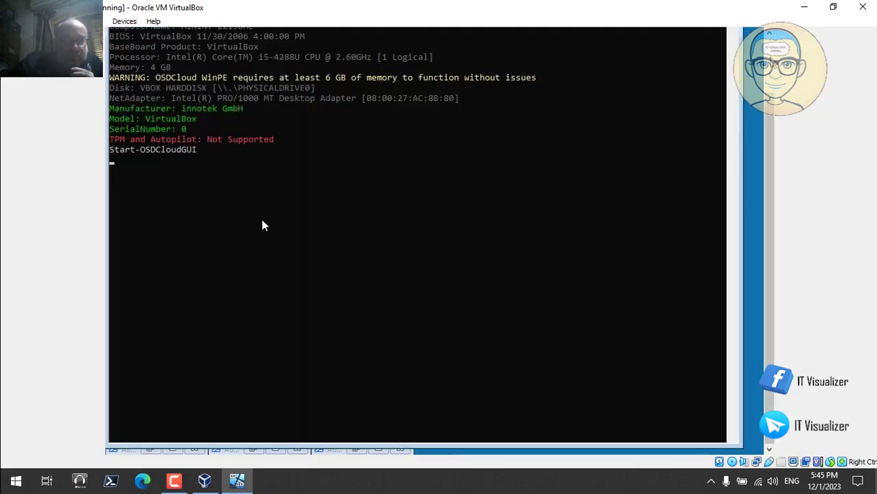
pyautogui.click(681, 38)
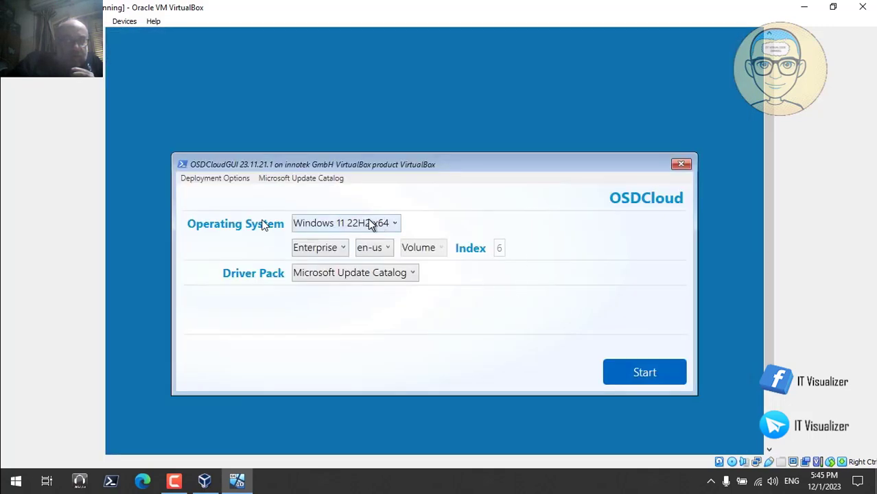
# Choose Windows 10 22H2 x64 as the operating system in OSDCloudGUI, replaying and pausing the playback at the version list.
pyautogui.click(385, 226)
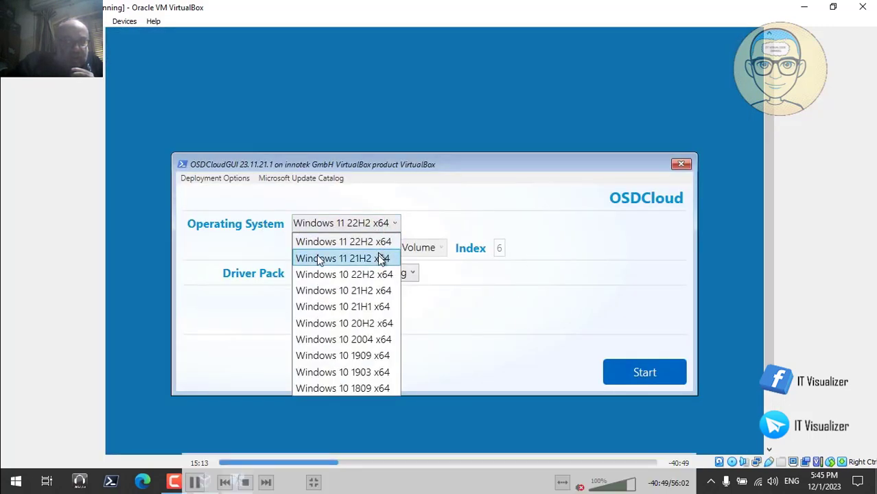
pyautogui.click(378, 276)
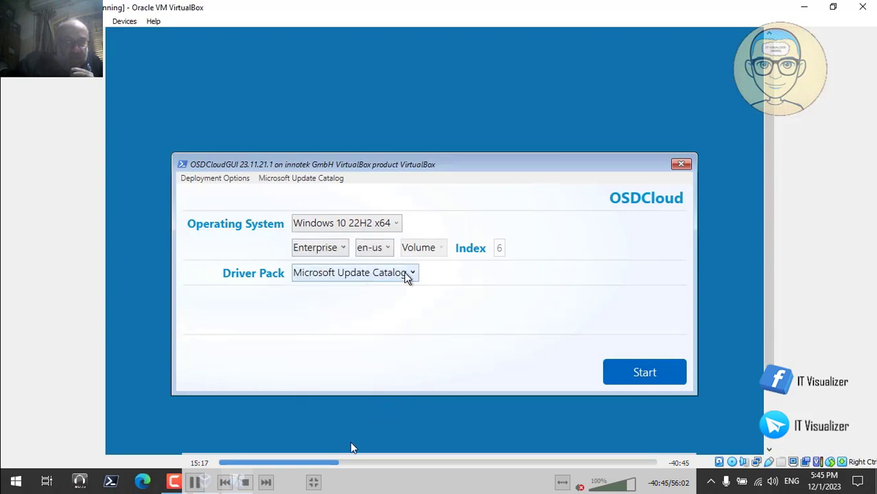
pyautogui.click(336, 463)
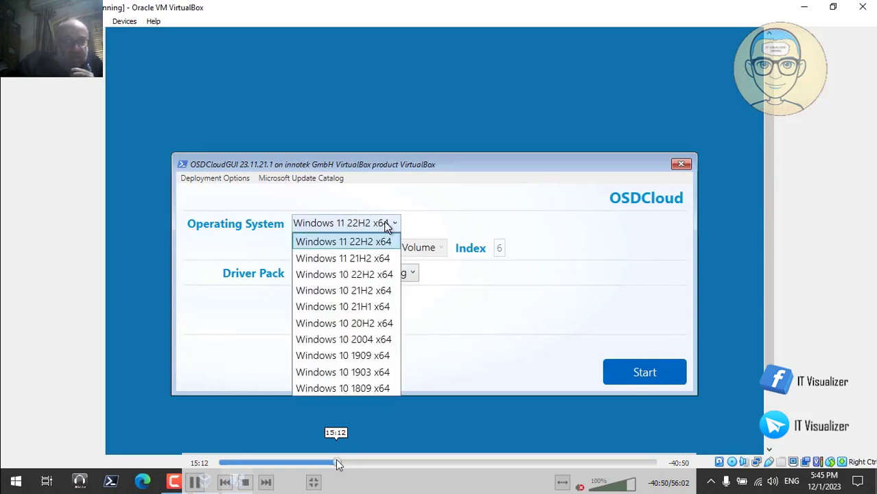
pyautogui.click(203, 482)
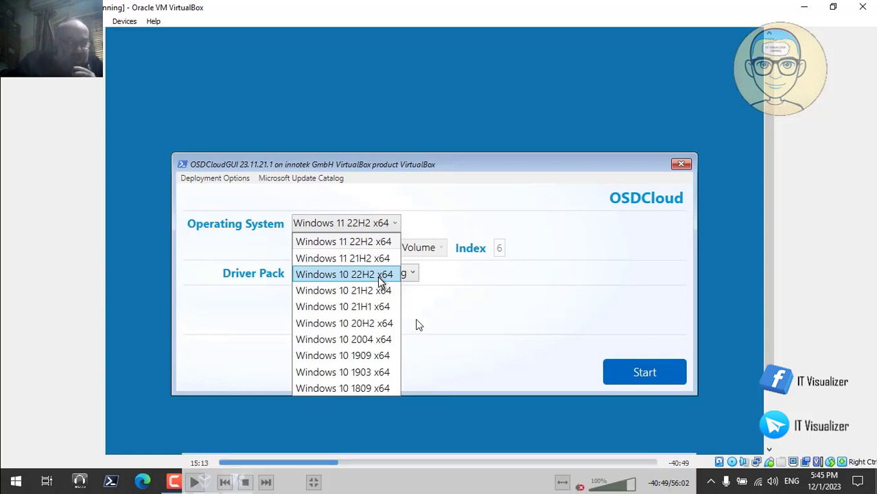
pyautogui.click(196, 483)
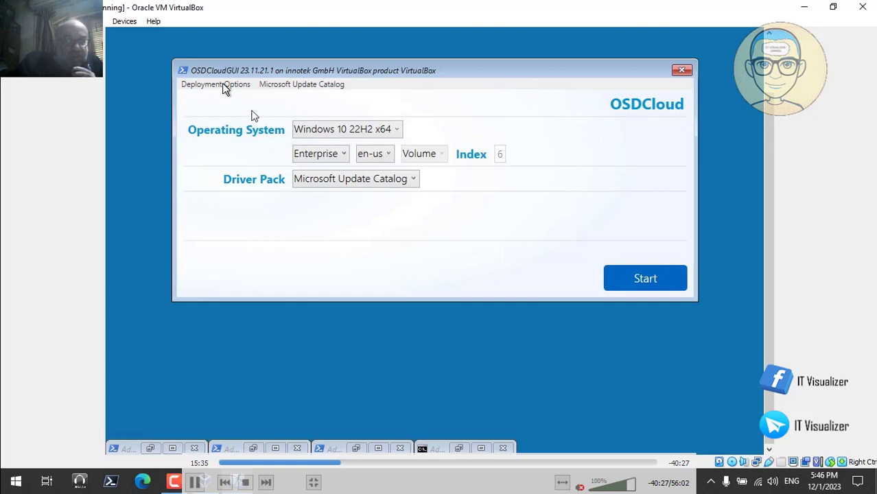
# Replay the playback from about 15:33 and pause to examine OSDCloudGUI's Microsoft Update Catalog and Deployment Options settings.
pyautogui.click(337, 463)
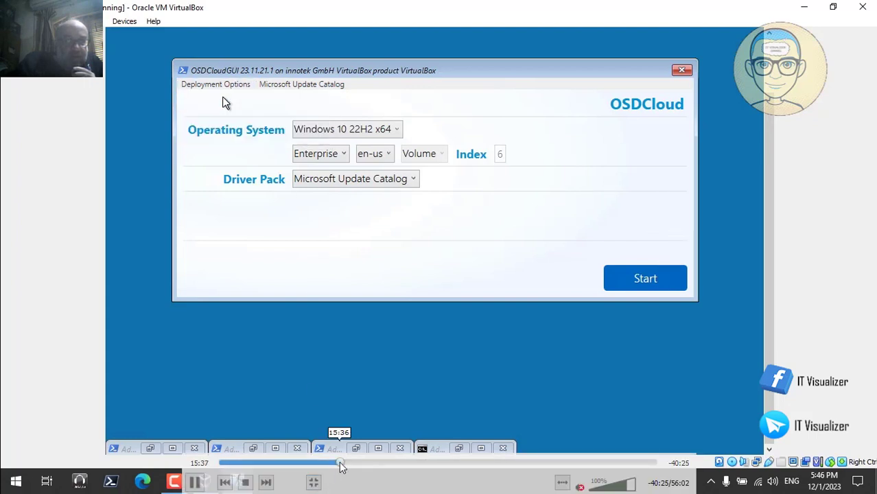
pyautogui.click(340, 464)
pyautogui.click(190, 483)
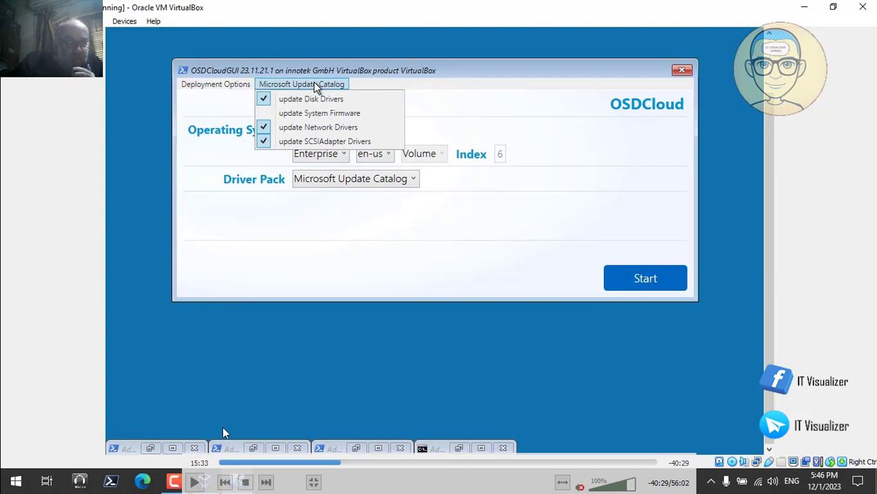
pyautogui.click(196, 483)
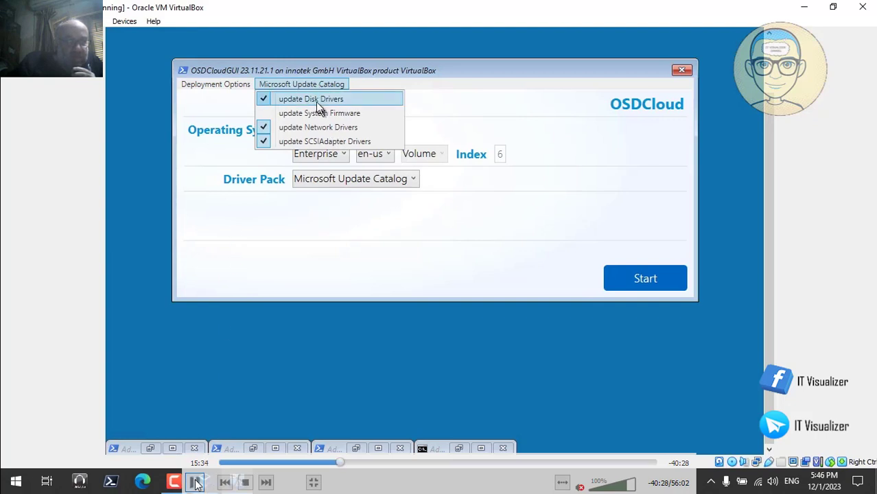
pyautogui.click(196, 483)
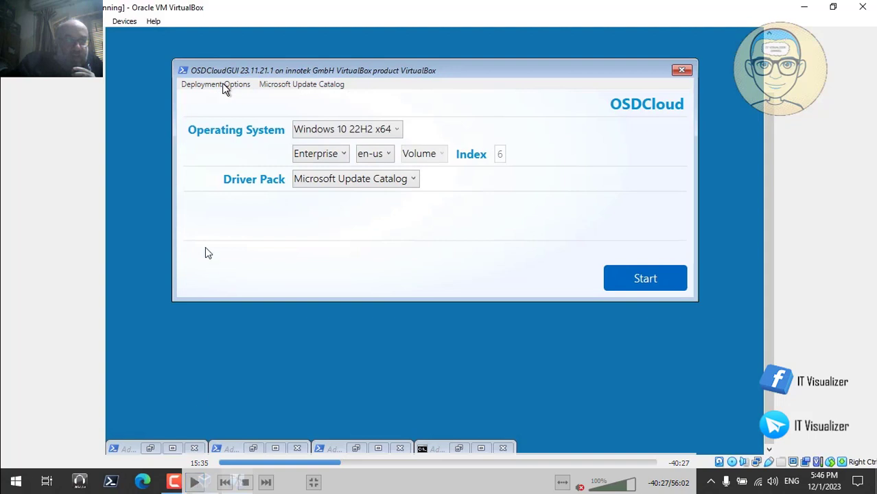
pyautogui.click(196, 483)
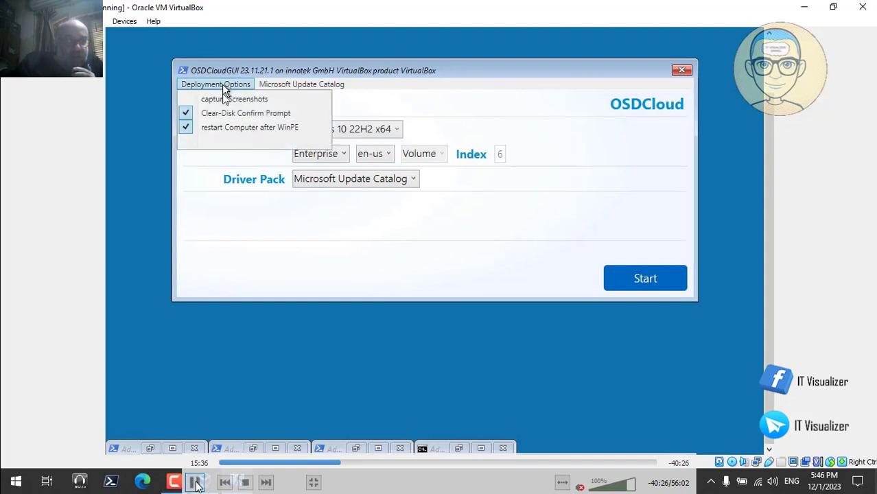
pyautogui.click(196, 483)
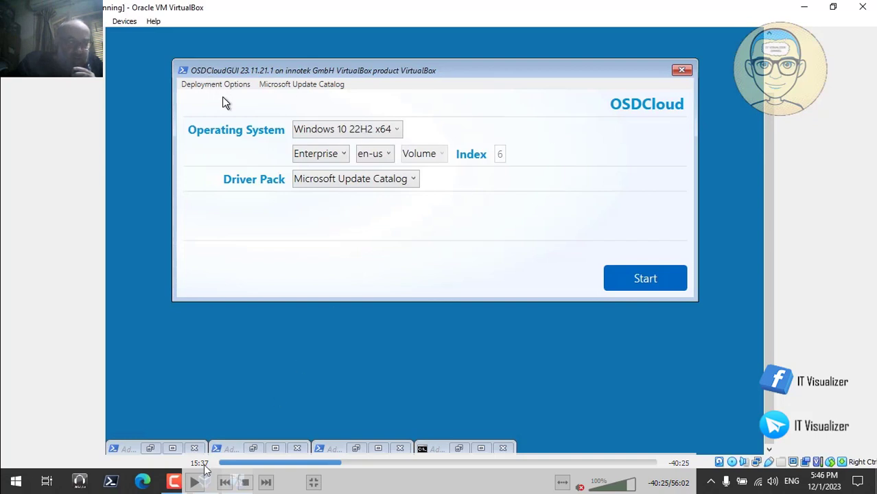
# Resume the playback and pause it at the Clear-Disk confirmation and at the start of the operating system download.
pyautogui.click(196, 482)
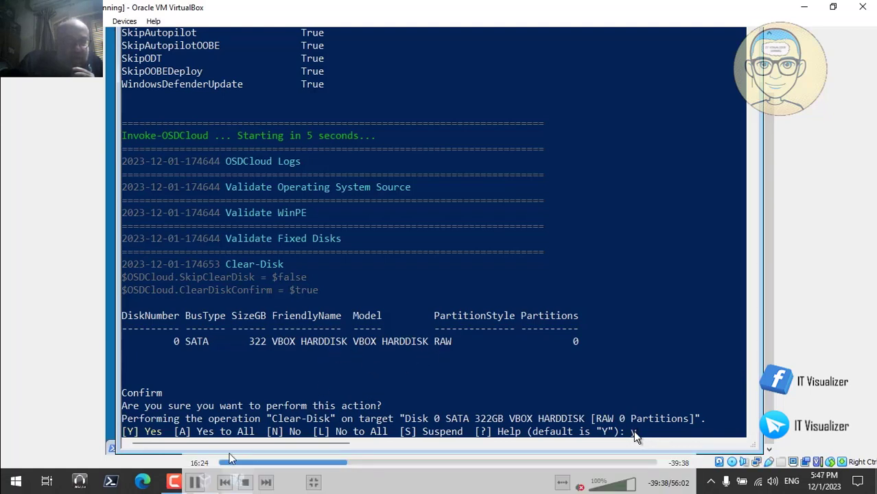
pyautogui.press('space')
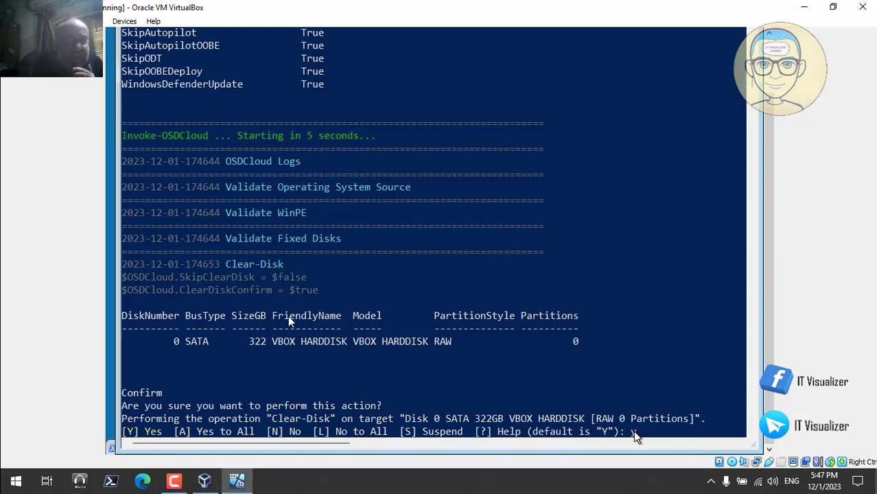
pyautogui.press('space')
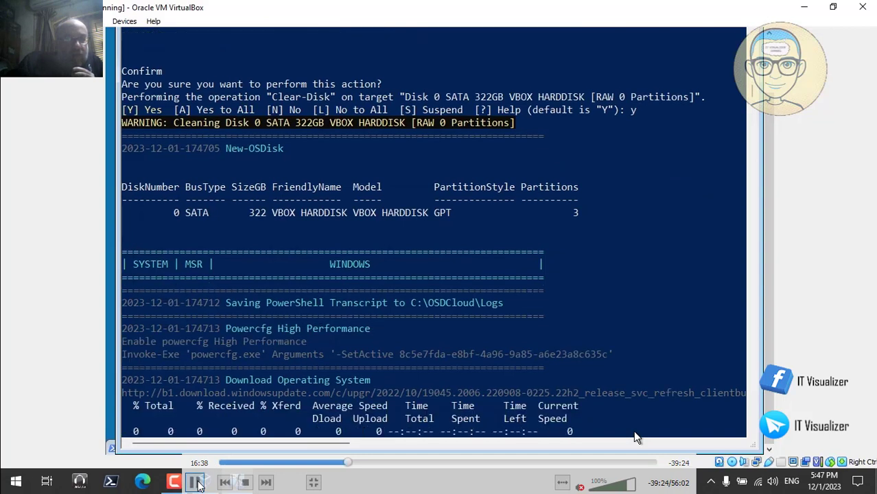
pyautogui.click(196, 483)
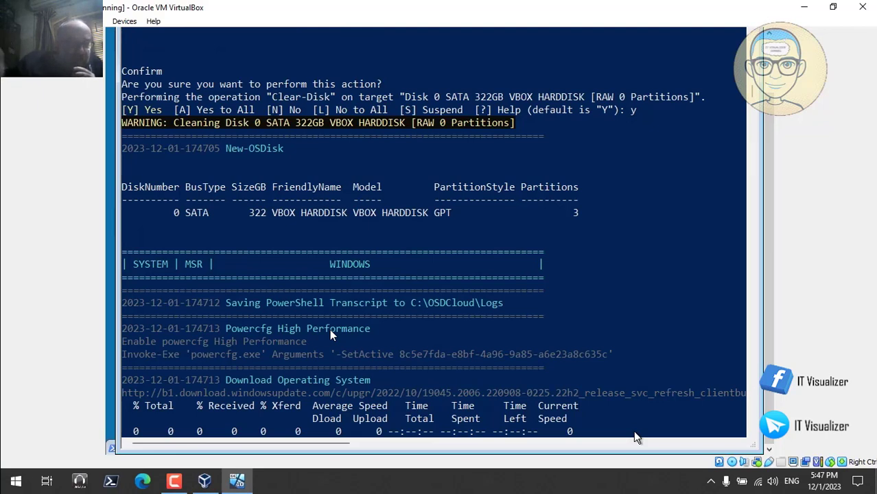
pyautogui.moveTo(274, 328)
# Skip the playback through the operating system download and examine the image index and Expand-WindowsImage stage, ending at about 21:34.
pyautogui.moveTo(304, 479)
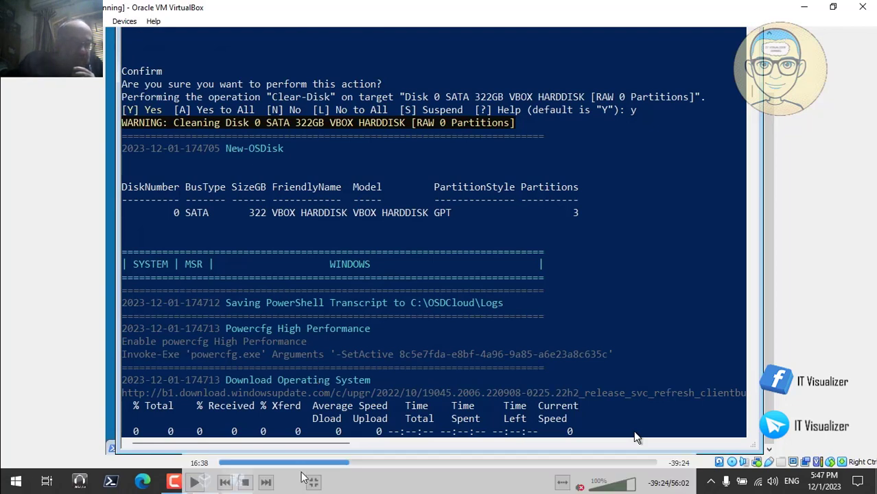
pyautogui.moveTo(352, 464); pyautogui.dragTo(367, 465)
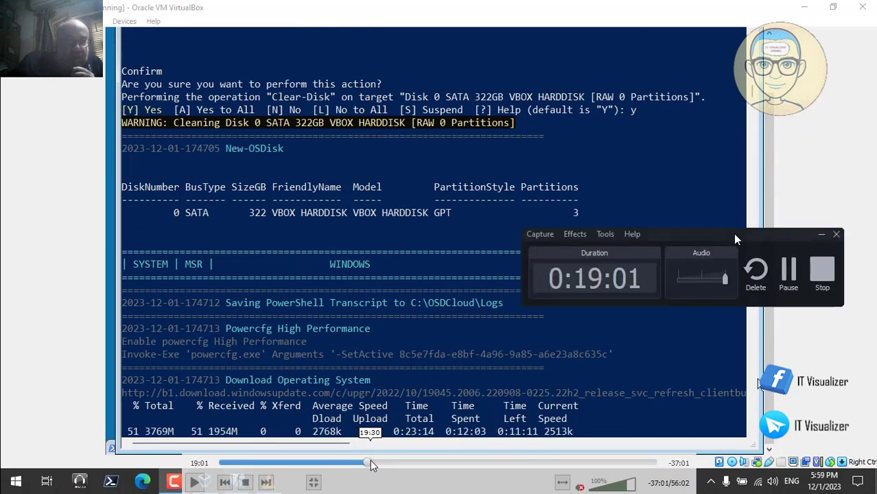
pyautogui.click(376, 464)
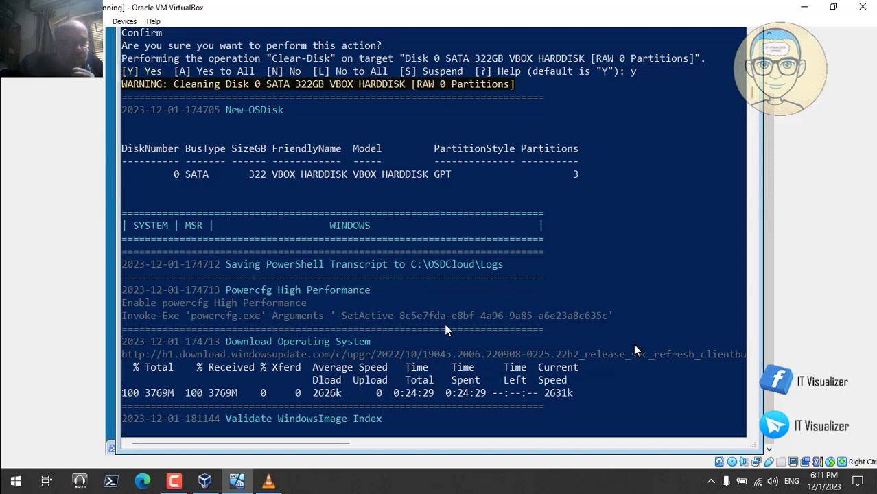
pyautogui.moveTo(405, 320)
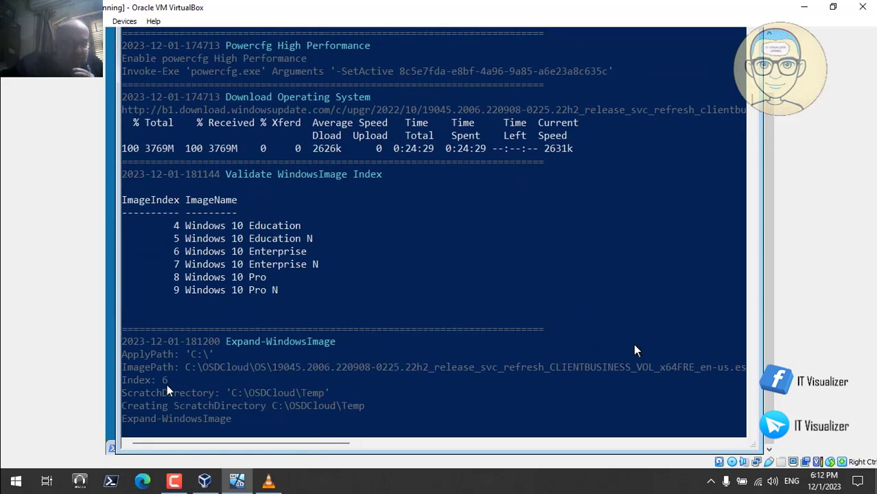
pyautogui.moveTo(137, 387)
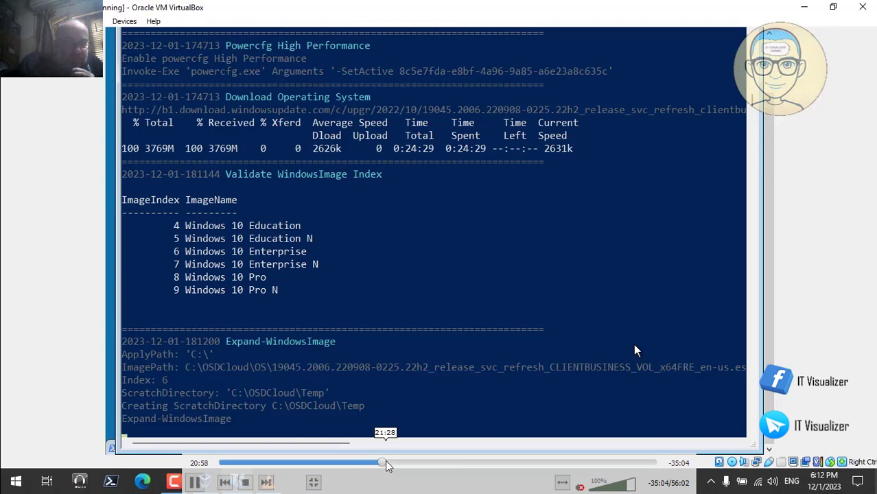
pyautogui.click(388, 465)
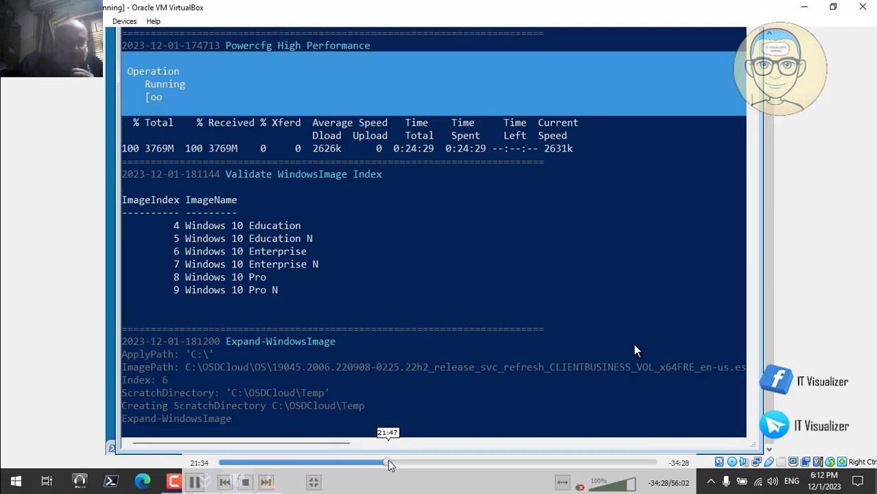
# Skip the playback forward through the Expand-WindowsImage stage to Get-WindowsEdition at about 25:39.
pyautogui.click(391, 465)
pyautogui.click(394, 465)
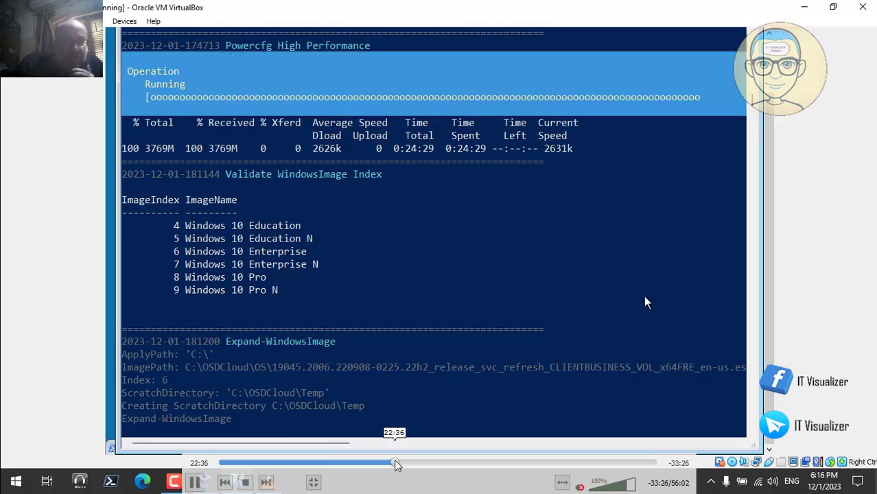
pyautogui.click(399, 465)
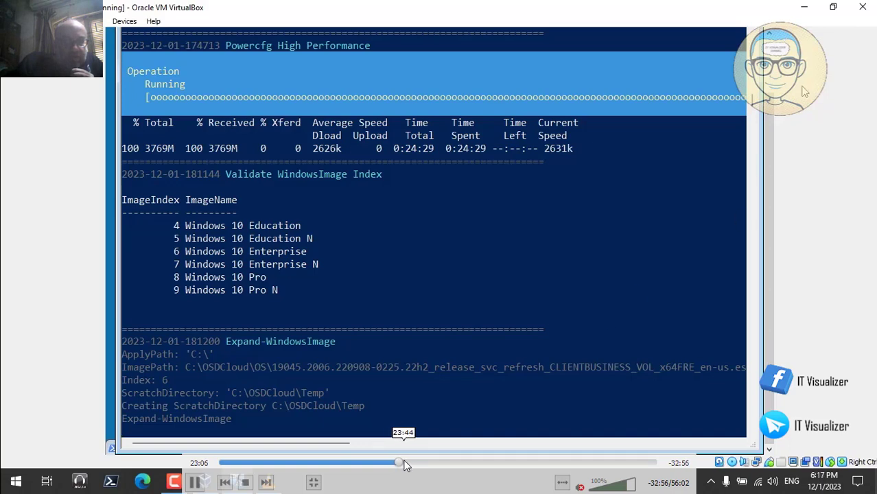
pyautogui.click(405, 464)
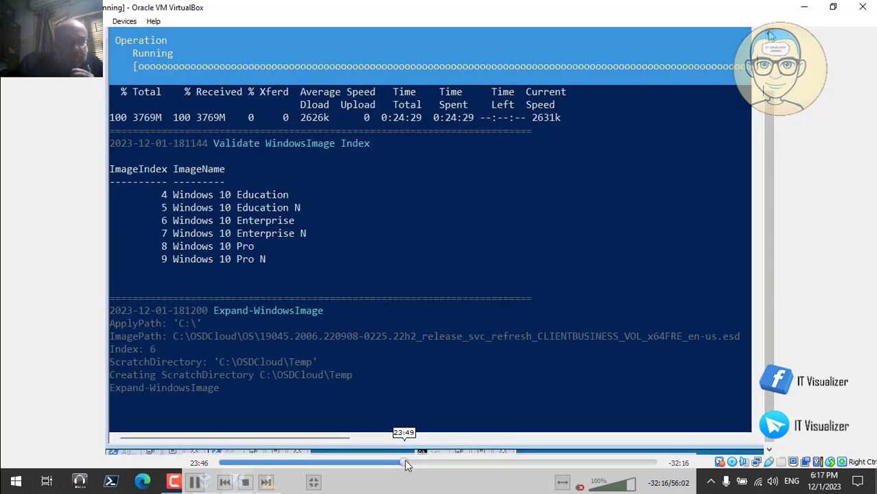
pyautogui.click(407, 464)
pyautogui.moveTo(414, 465); pyautogui.dragTo(422, 464)
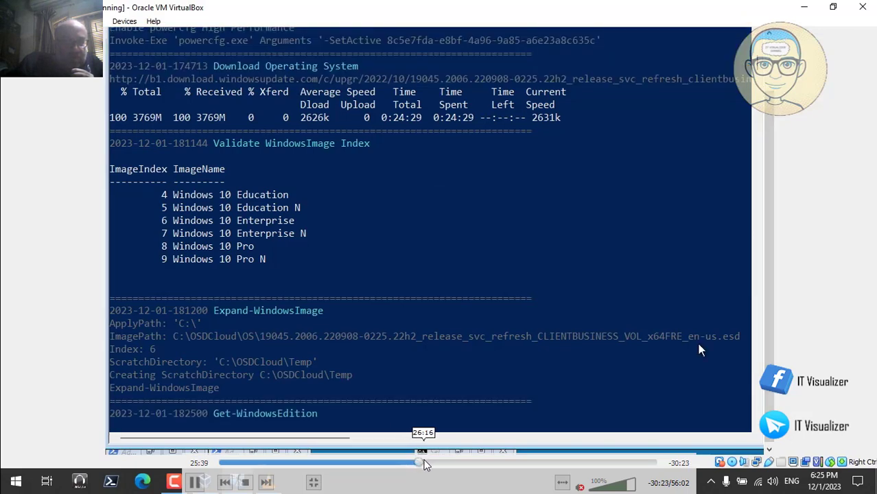
# Preview the driver search stage, return the playback to about 25:32 and resume it to examine Get-WindowsEdition and BCDBoot.
pyautogui.click(424, 464)
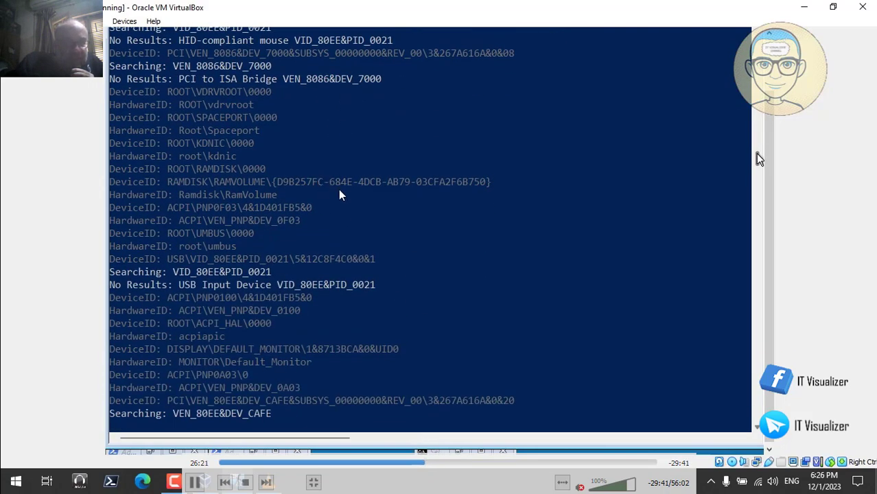
pyautogui.click(420, 465)
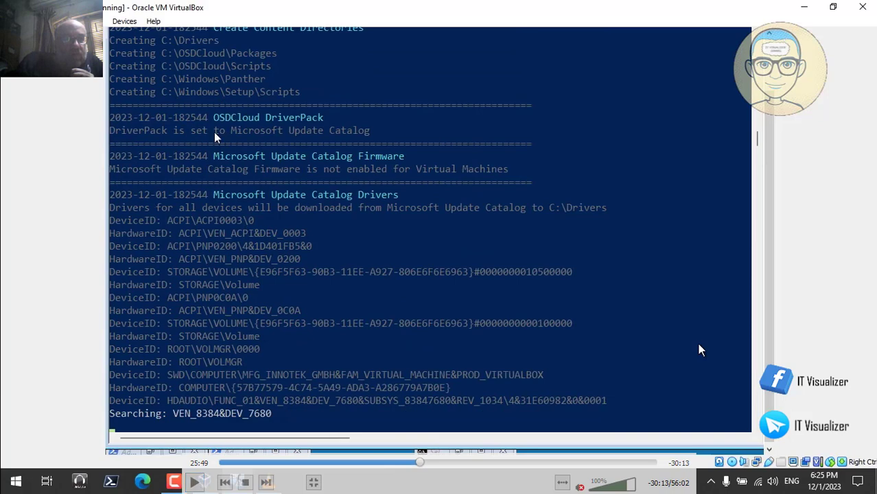
pyautogui.click(417, 462)
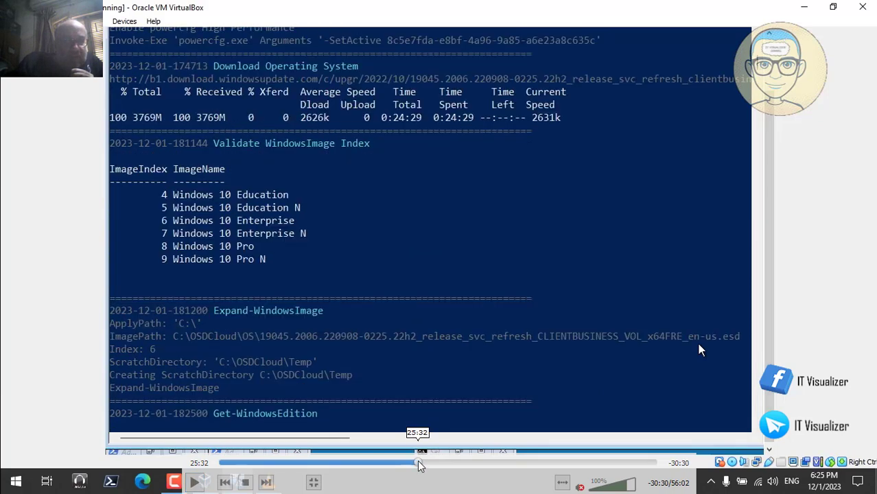
pyautogui.click(194, 482)
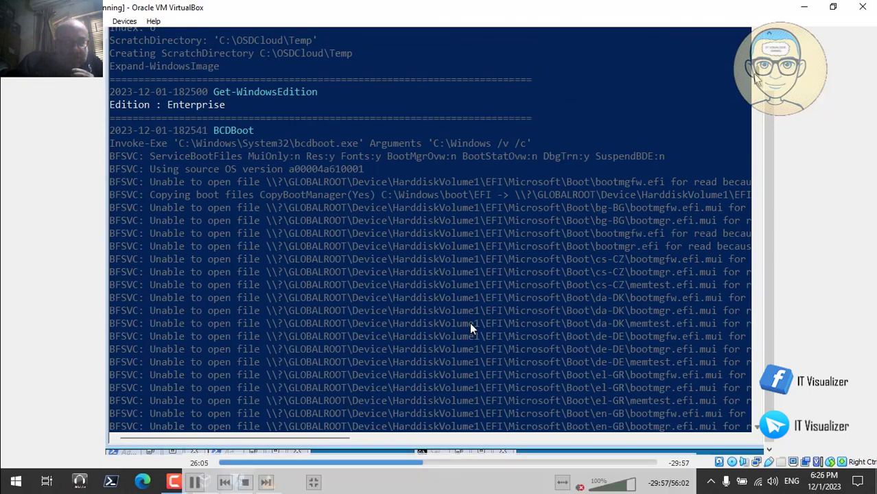
# Skip the playback through the Microsoft Update Catalog driver downloads and pause briefly at about 27:49 to examine the DriverPack provisioning and registry stages.
pyautogui.click(424, 463)
pyautogui.click(429, 463)
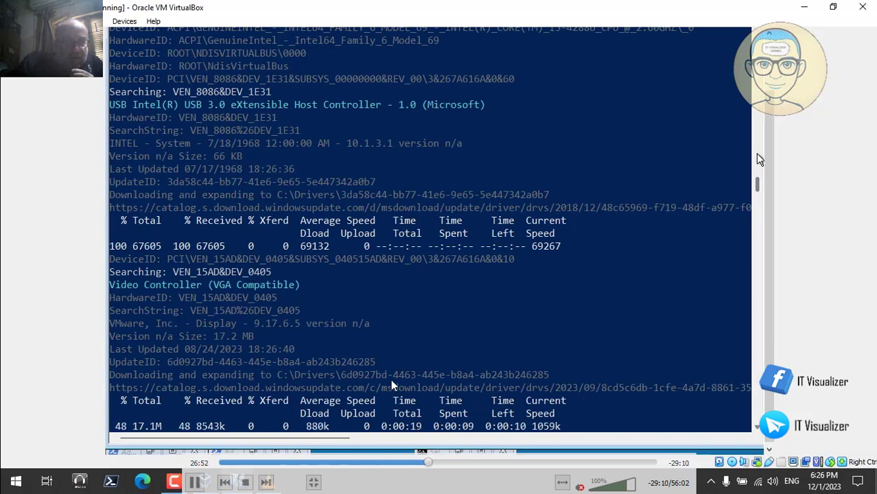
pyautogui.click(432, 464)
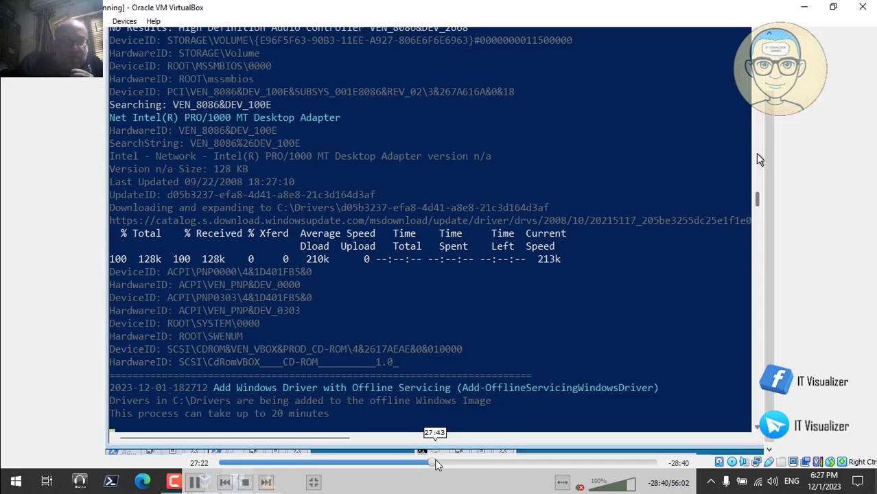
pyautogui.click(439, 464)
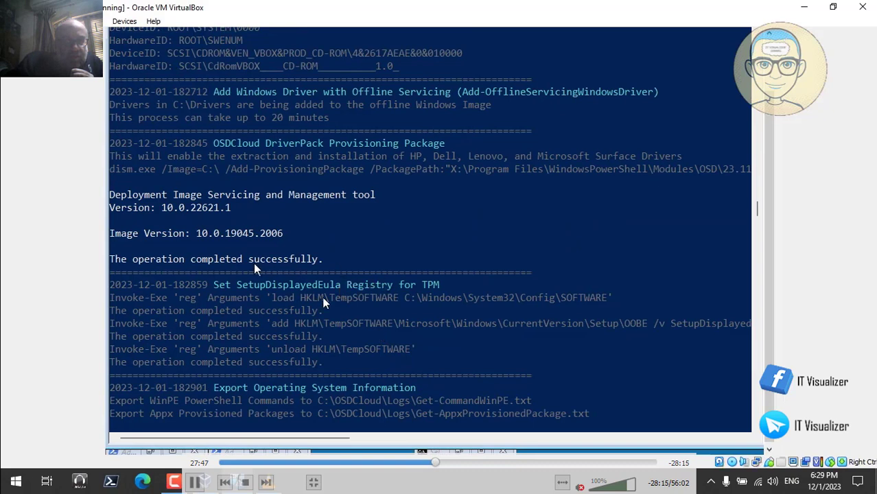
pyautogui.click(194, 481)
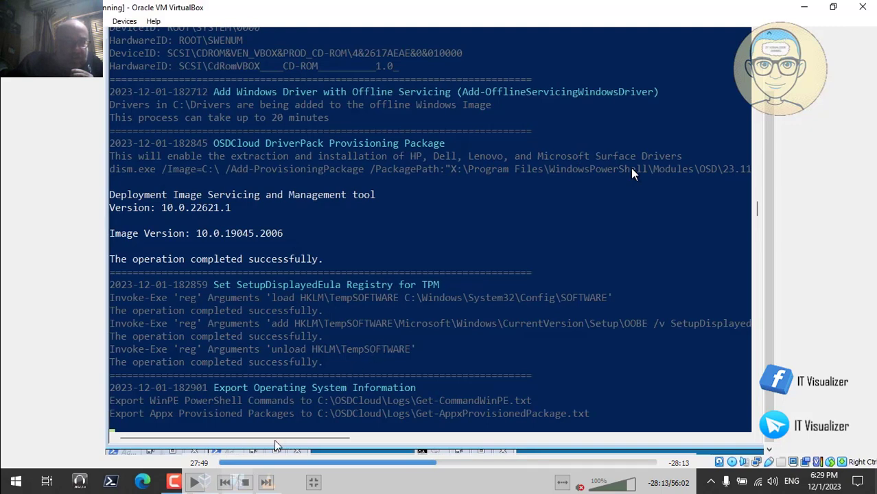
pyautogui.click(196, 483)
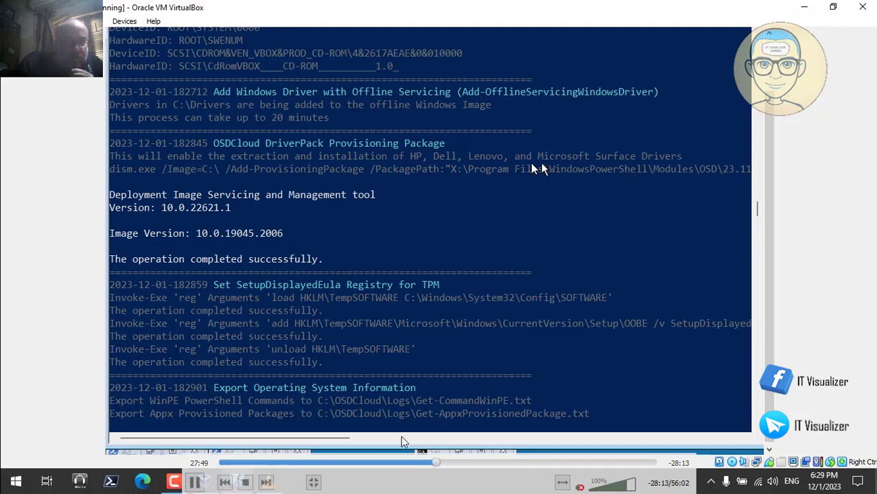
# Skip the playback through the Export Operating System Information and Saving PowerShell Modules and Scripts stages, up to about 30:03.
pyautogui.click(442, 466)
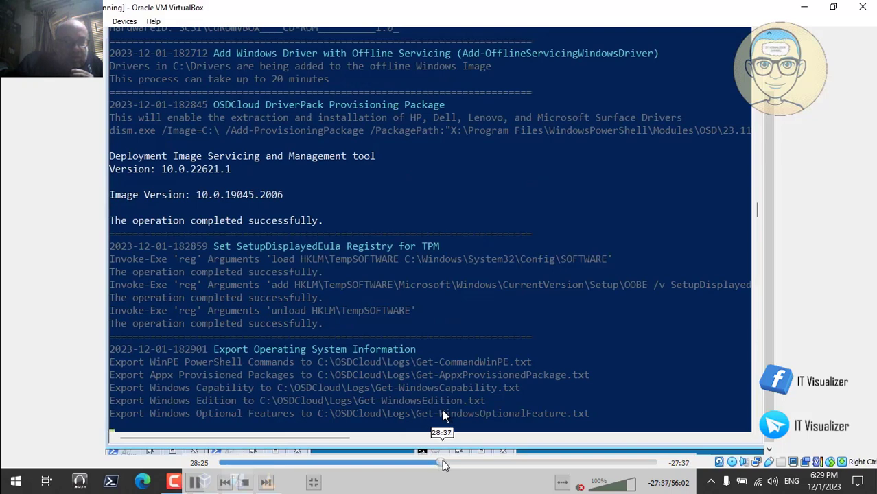
pyautogui.click(443, 466)
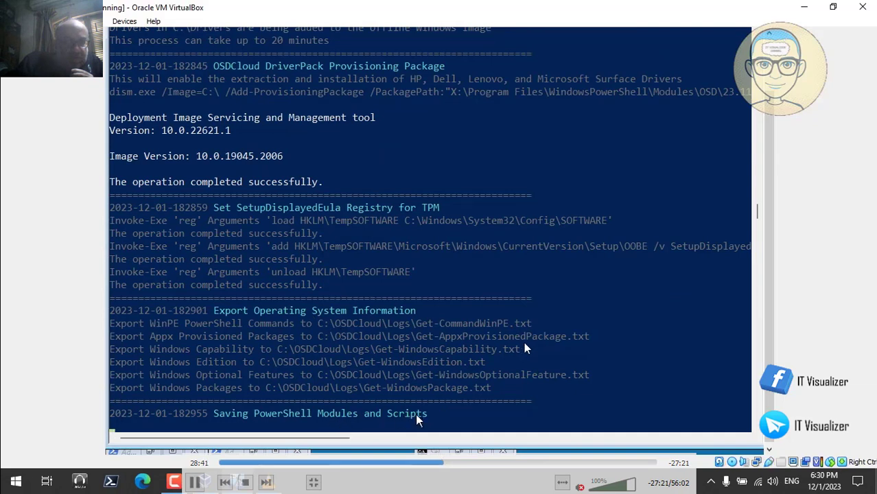
pyautogui.click(445, 461)
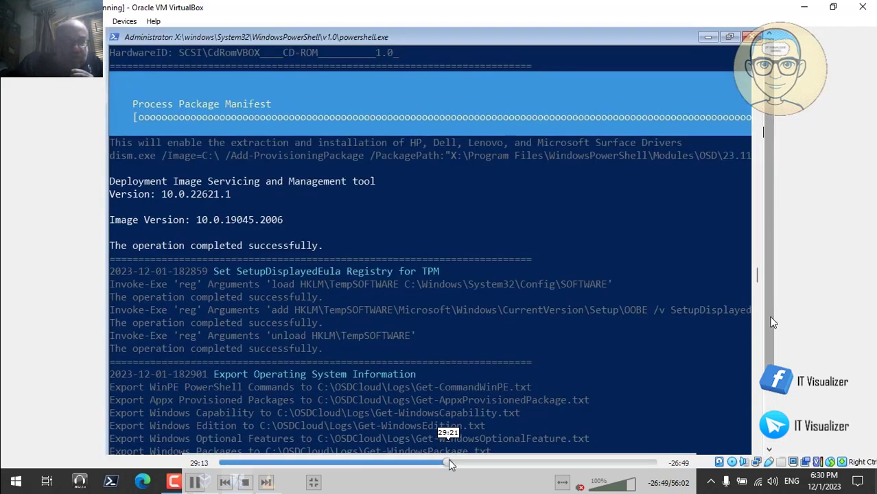
pyautogui.click(451, 463)
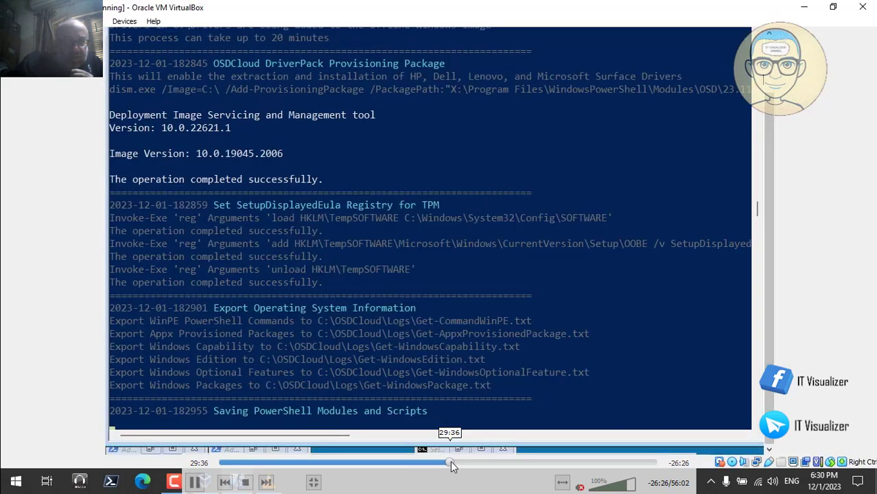
pyautogui.click(453, 465)
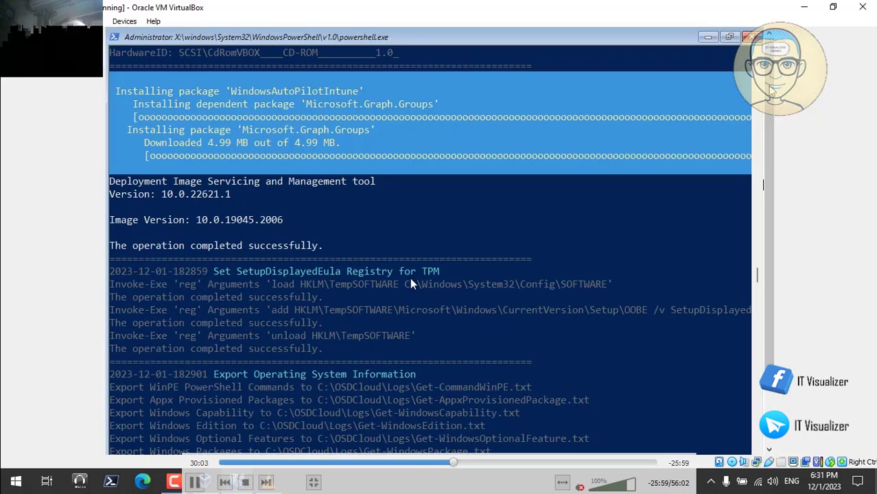
# Advance the playback to the OSDCloud Finished stage and pause it during the virtual machine's reboot at about 31:02.
pyautogui.click(457, 462)
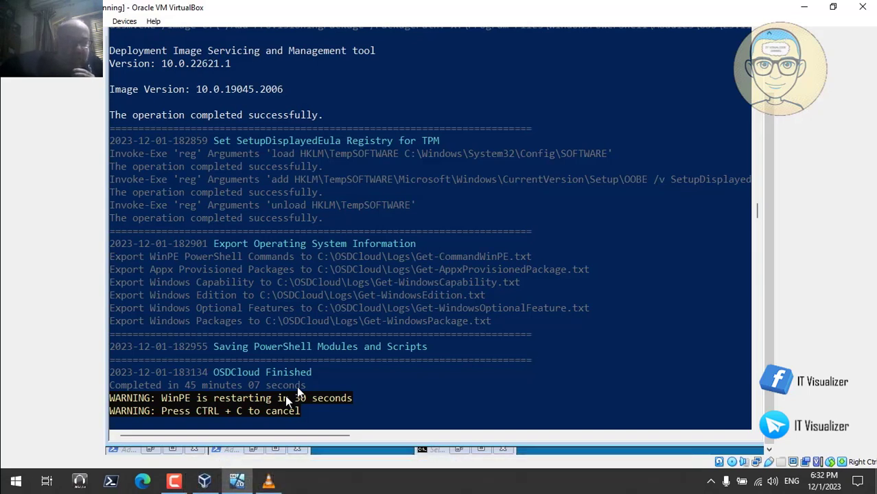
pyautogui.moveTo(406, 412)
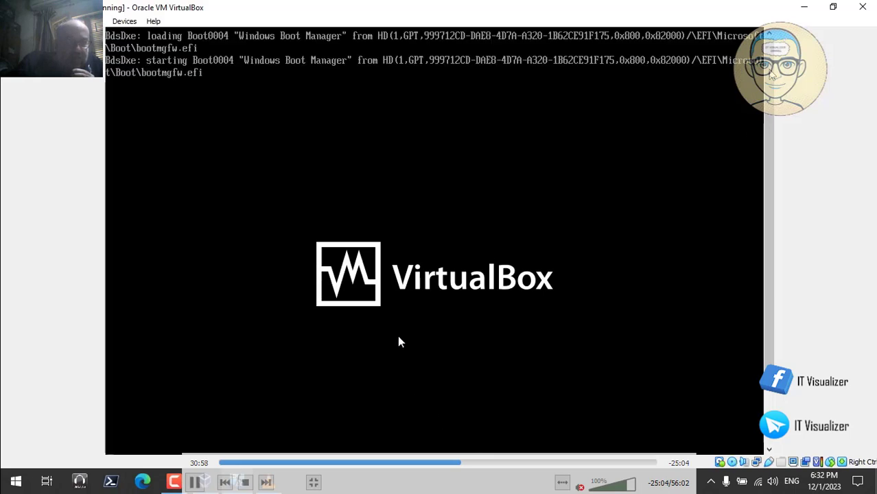
pyautogui.click(197, 483)
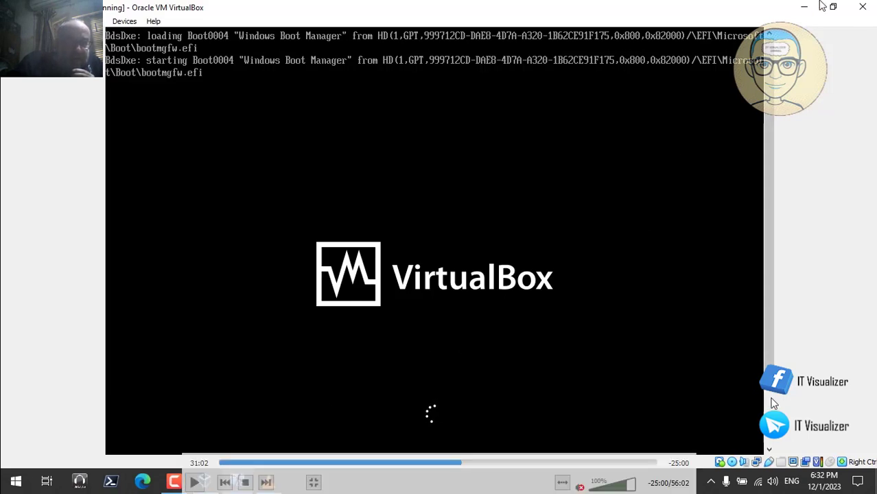
# Exit the full-screen playback and close the VLC media player and the recording's folder window.
pyautogui.doubleClick(638, 105)
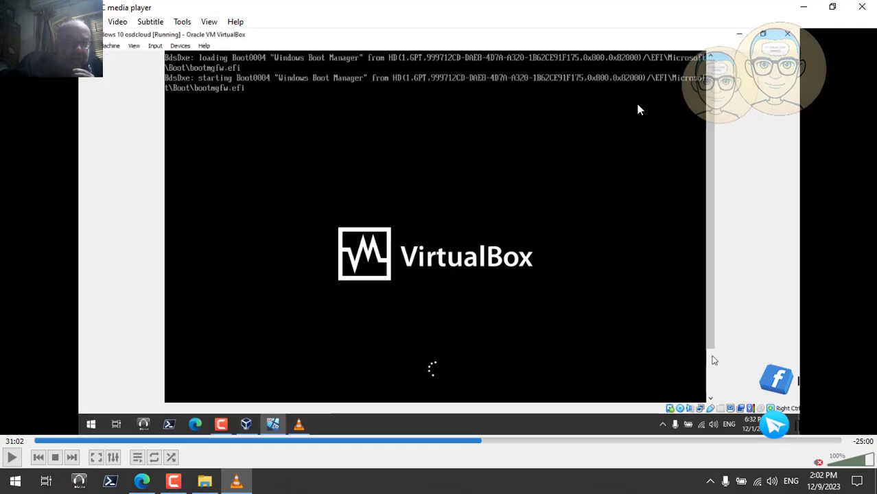
pyautogui.click(863, 7)
pyautogui.click(744, 43)
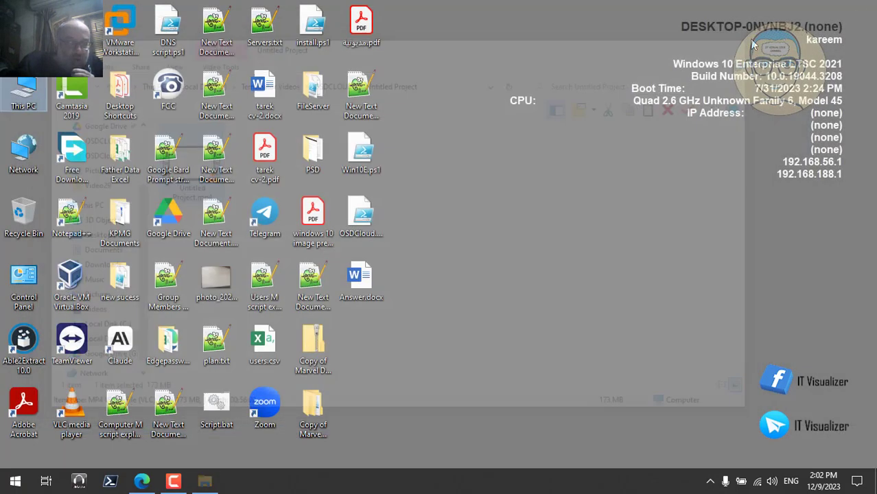
# Switch to Microsoft Edge, view the "OSDCloud: The ZTI Way" article and minimize the browser.
pyautogui.click(142, 480)
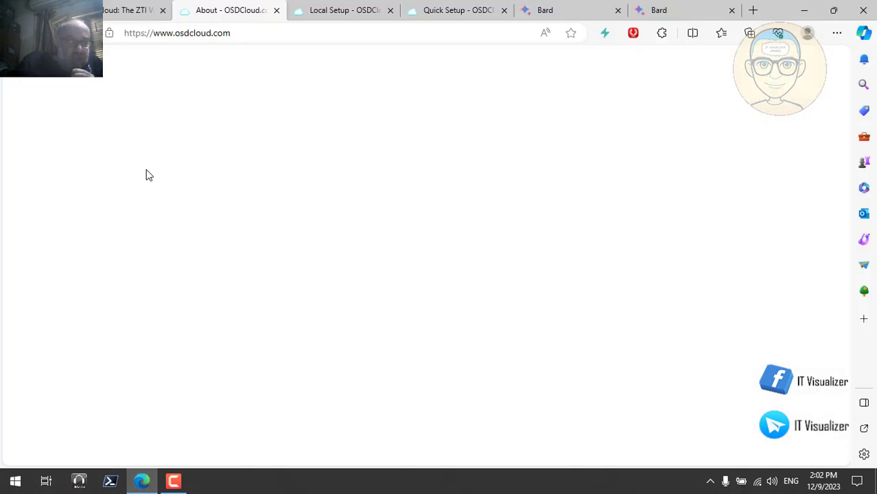
pyautogui.click(123, 12)
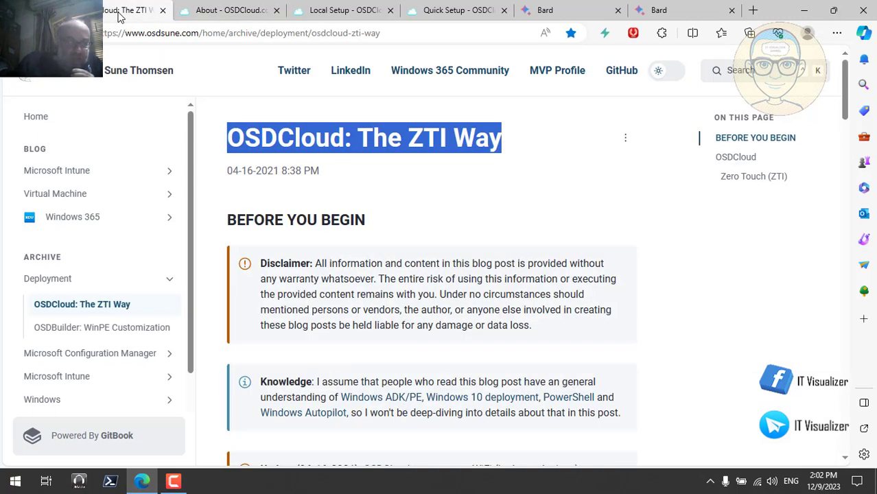
pyautogui.click(806, 11)
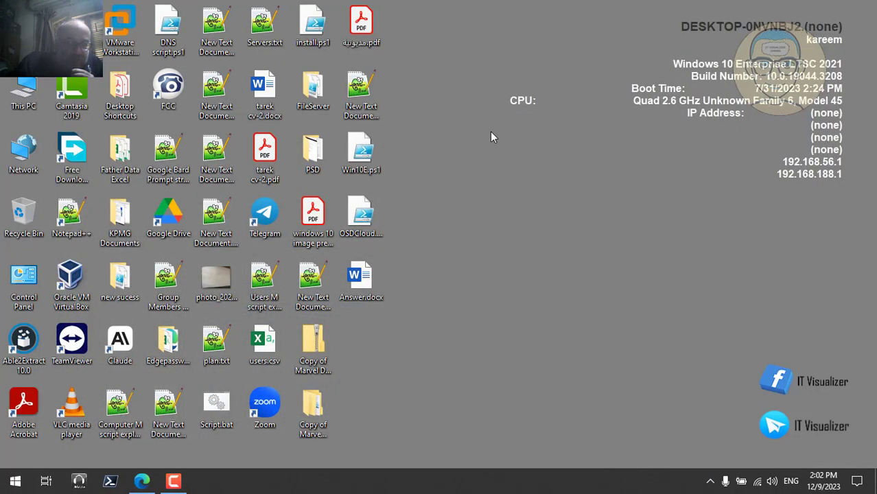